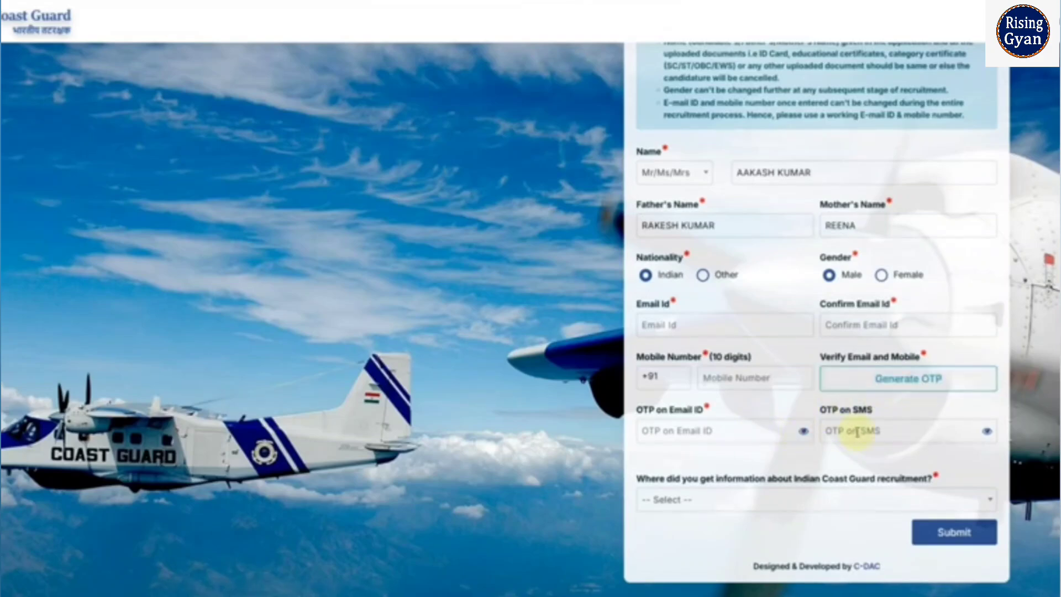
- Choose Employment news, replacing Newspaper, as where you learned about the recruitment
click(747, 503)
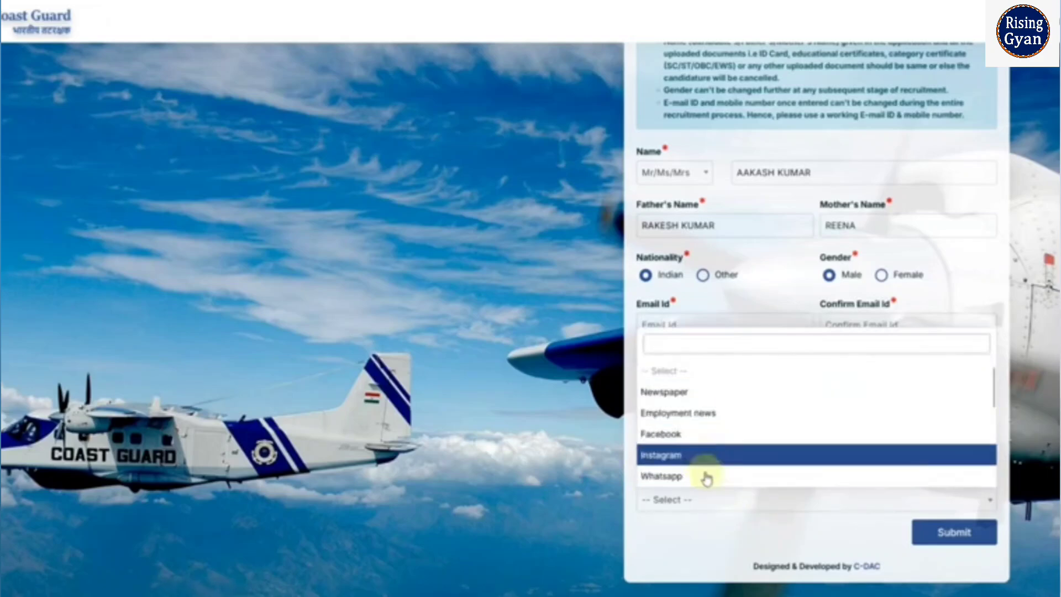
click(700, 392)
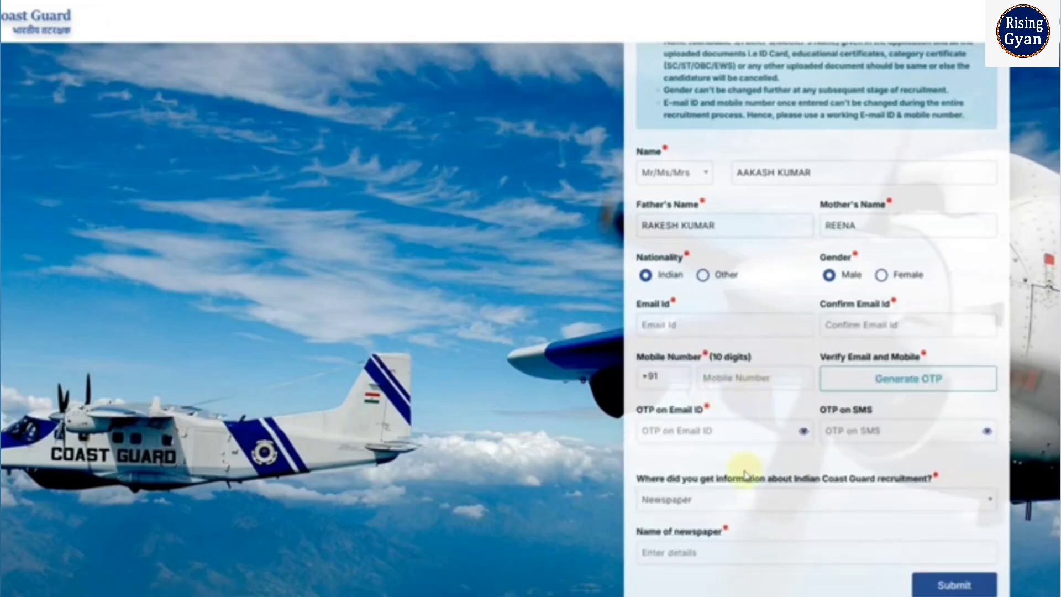
scroll(744, 475, down, 1)
click(678, 448)
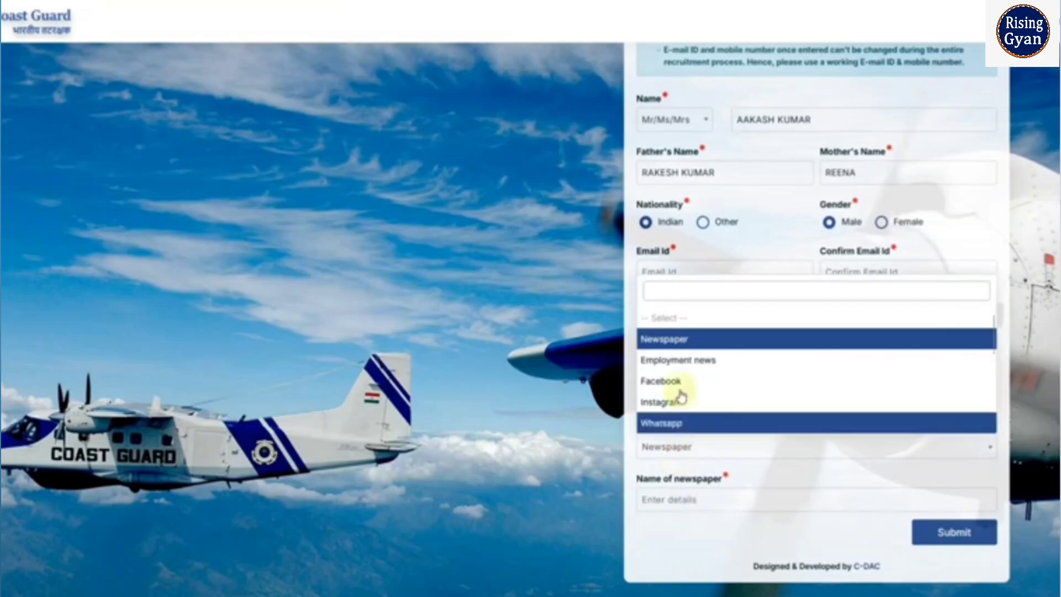
click(680, 359)
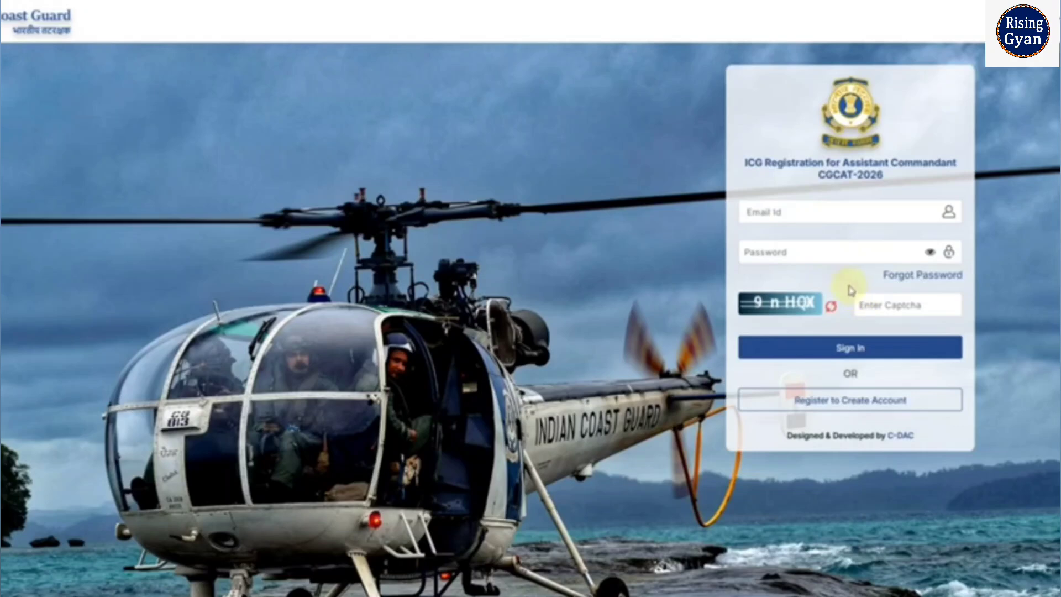
- Start entering the account password and dismiss Firefox's password suggestions
click(786, 258)
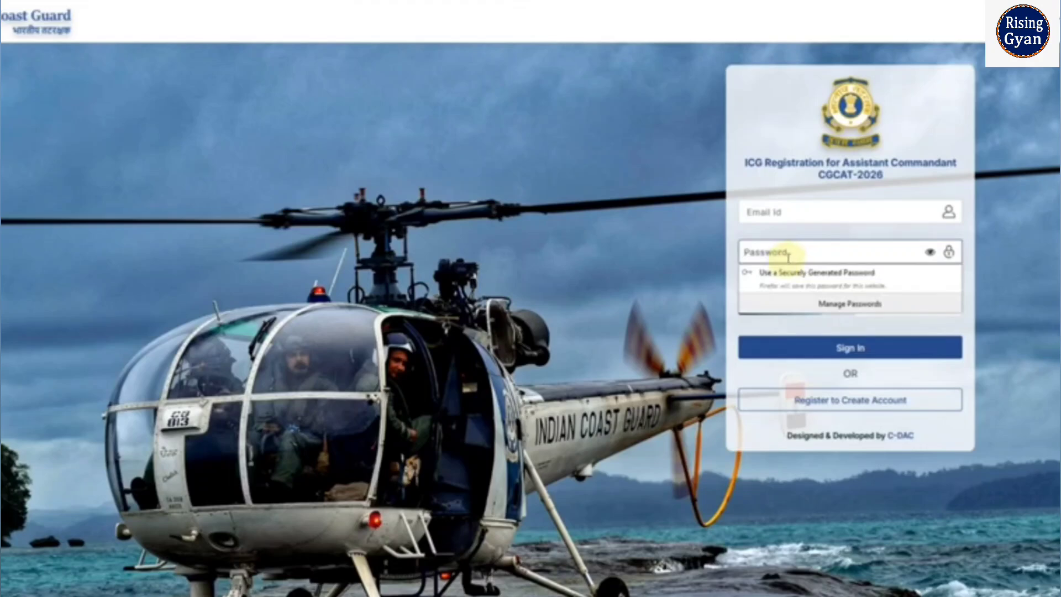
click(781, 220)
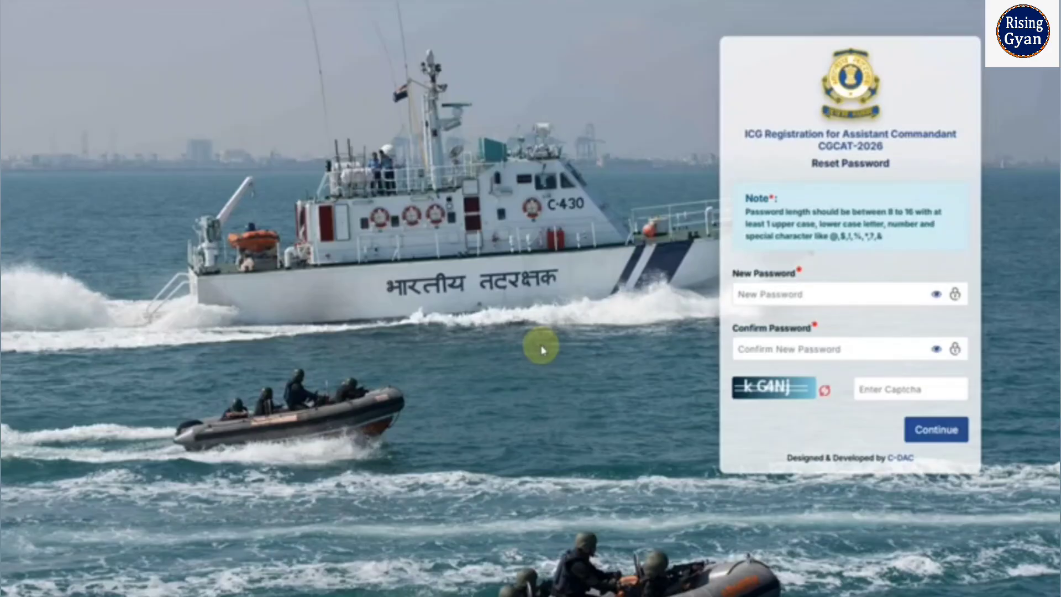
- Enlarge the reset form and check the Notepad password's uppercase first letter and digits against the rules
key(ctrl+plus)
key(ctrl+plus)
key(ctrl+plus)
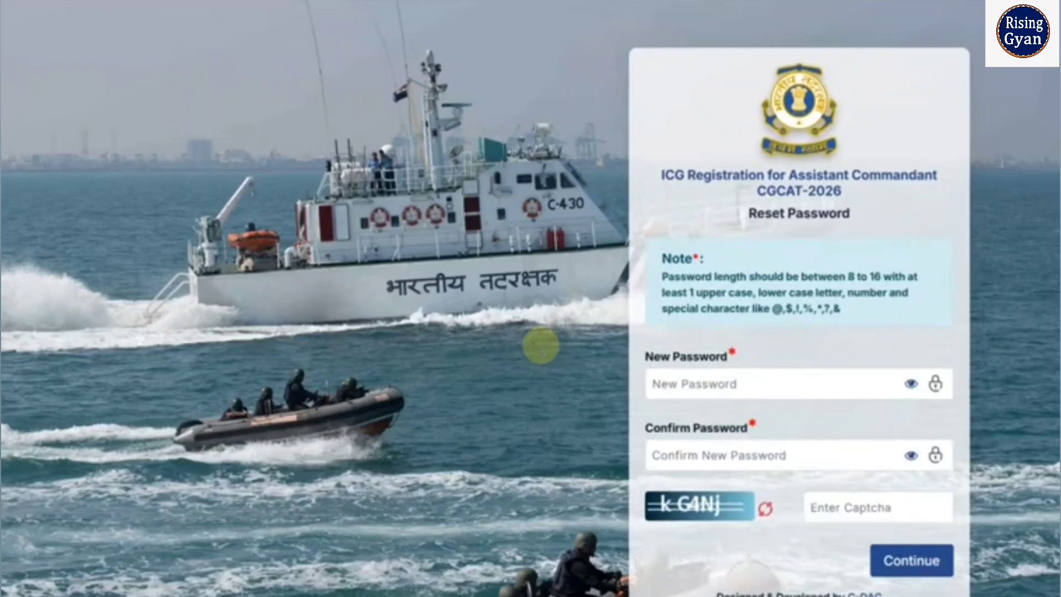
scroll(717, 382, down, 1)
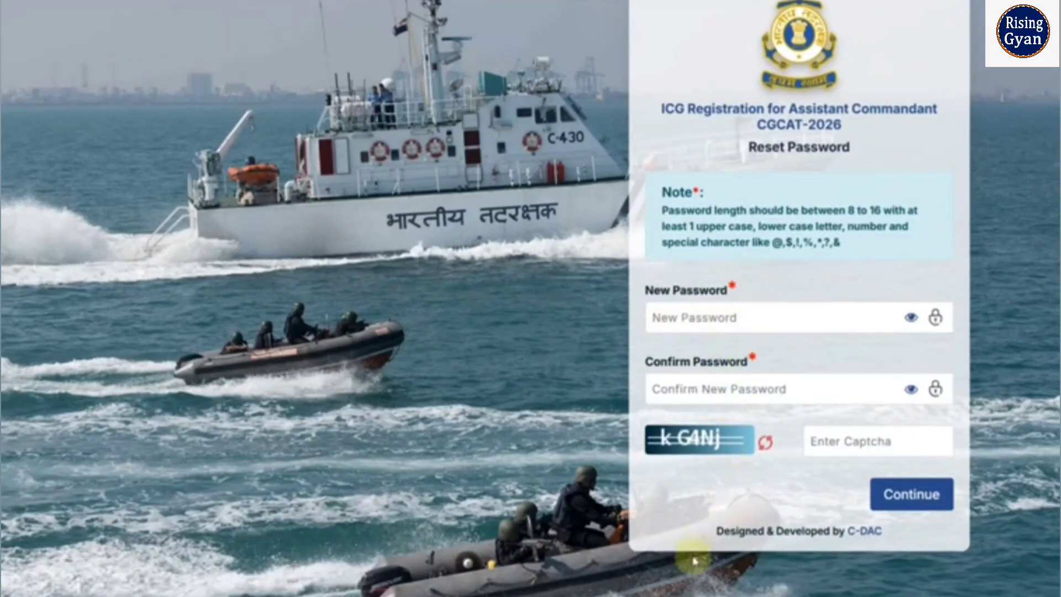
click(681, 594)
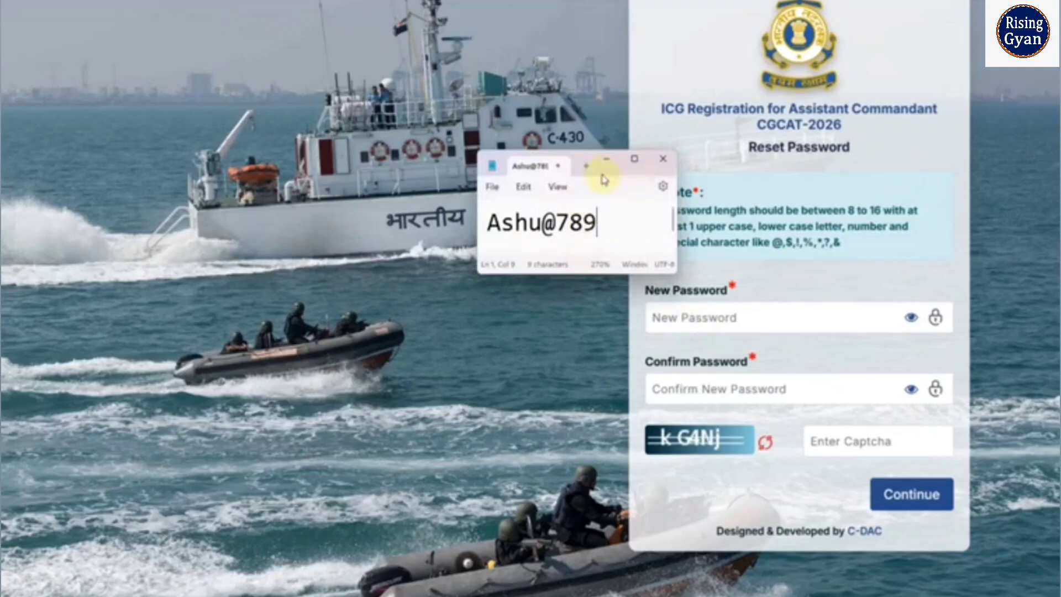
drag(607, 174, 501, 209)
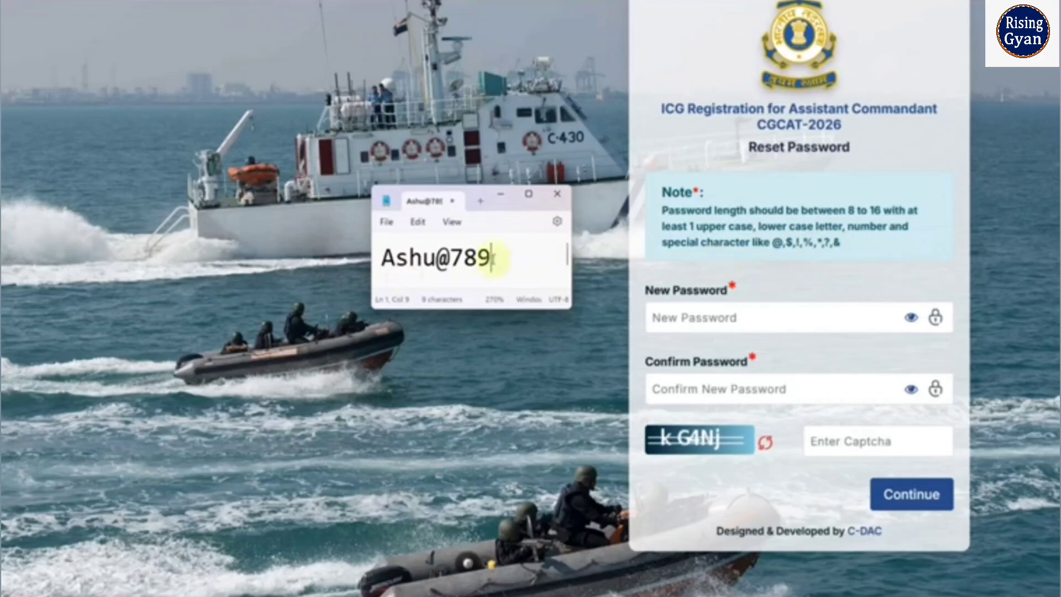
drag(379, 257, 450, 258)
click(450, 258)
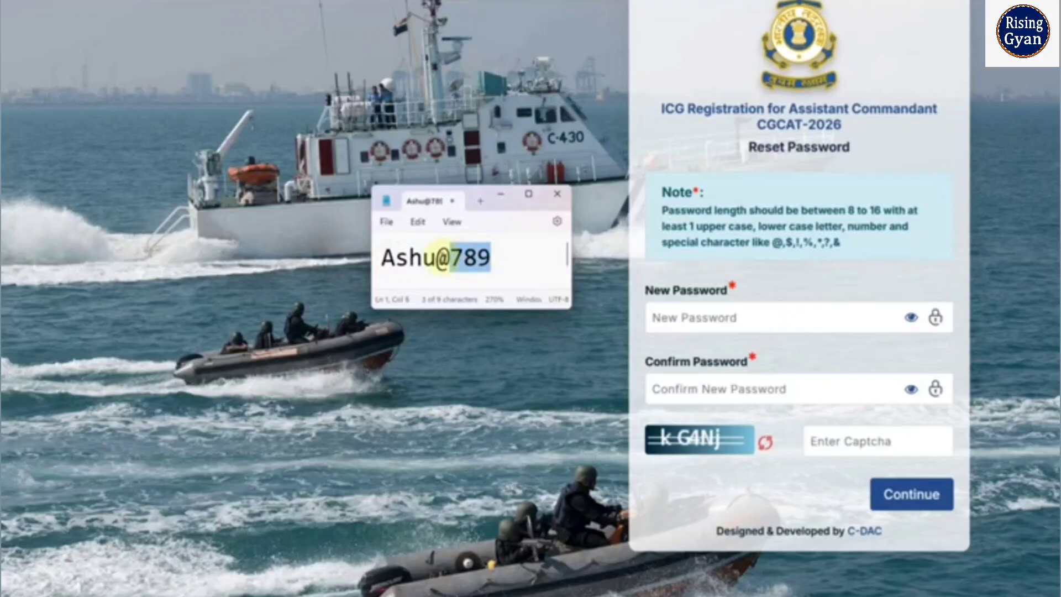
click(457, 257)
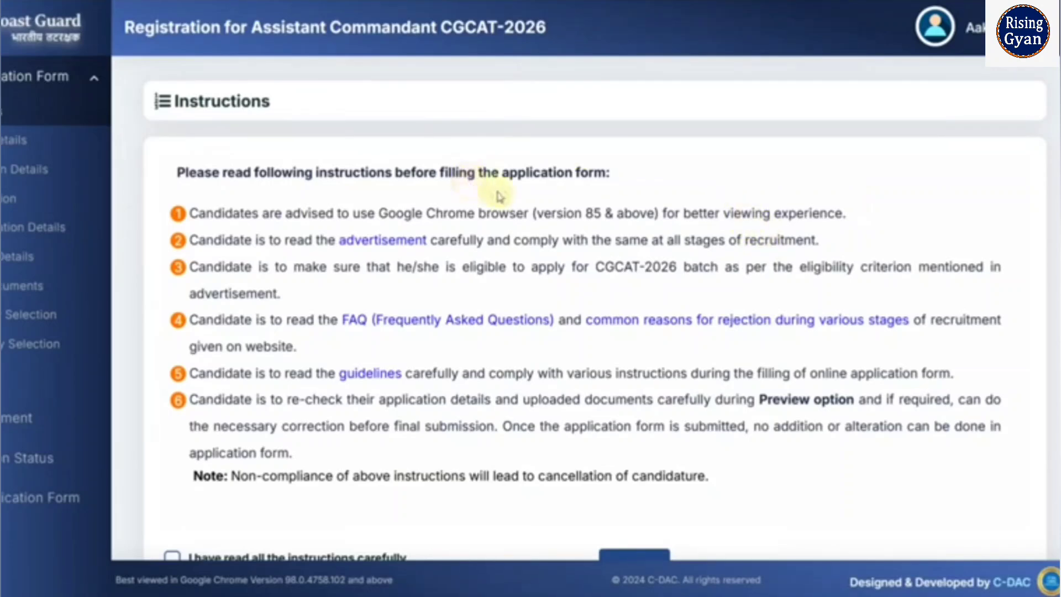
scroll(450, 263, down, 1)
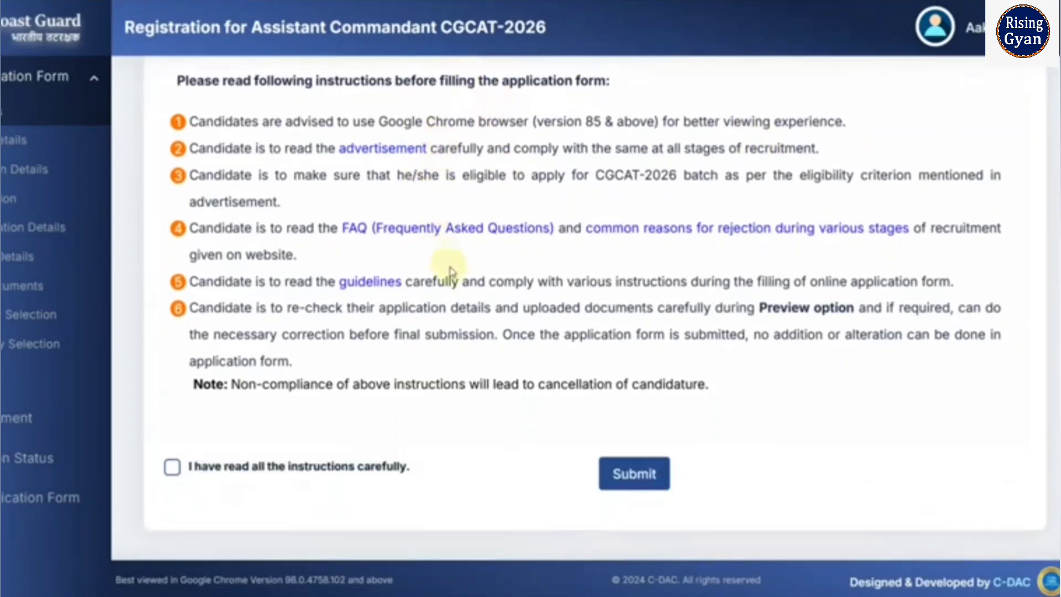
scroll(455, 272, up, 1)
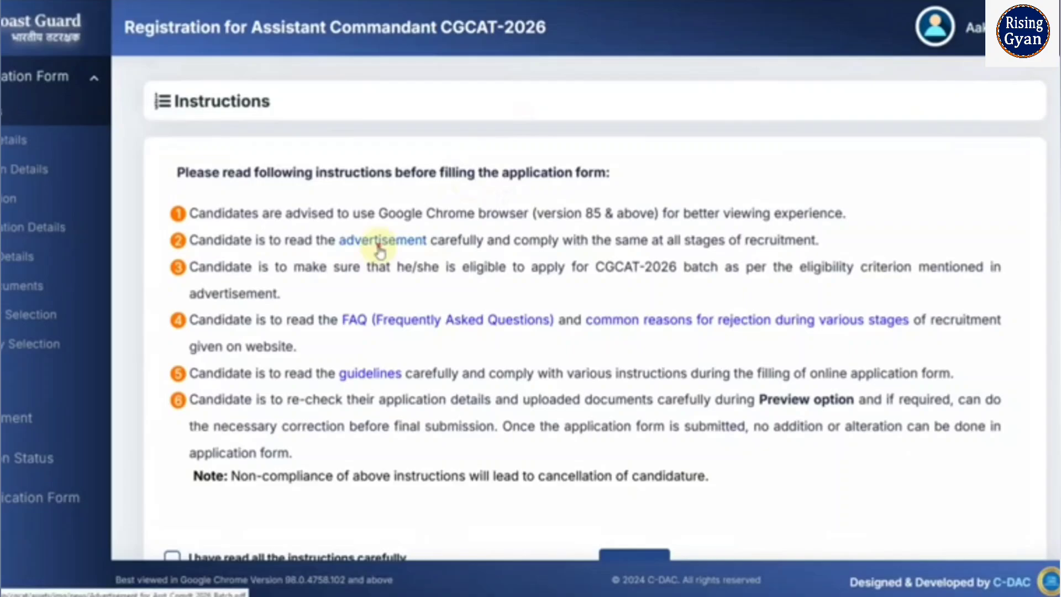
click(381, 250)
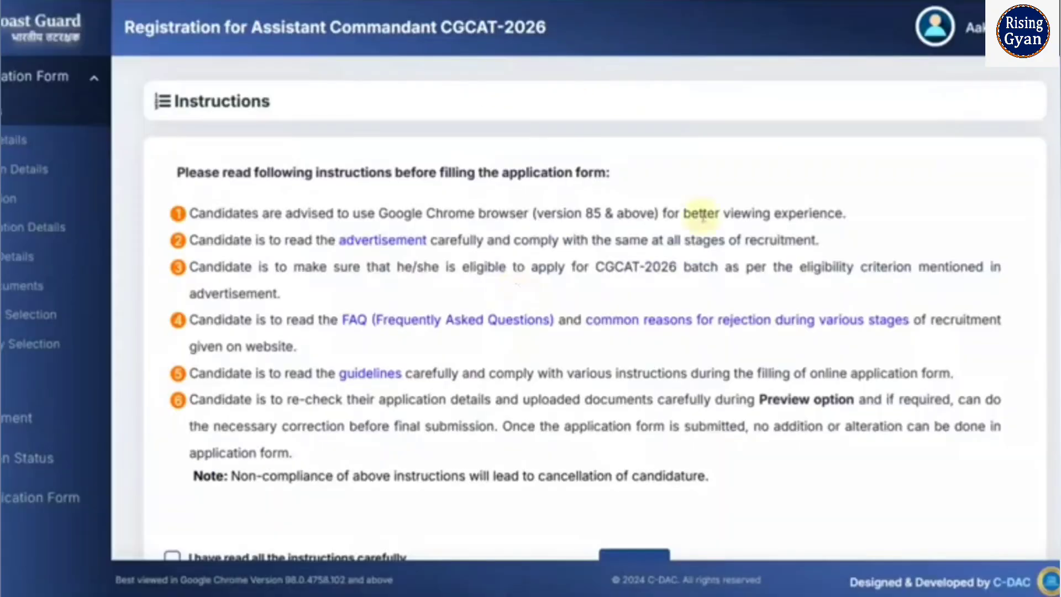
click(467, 322)
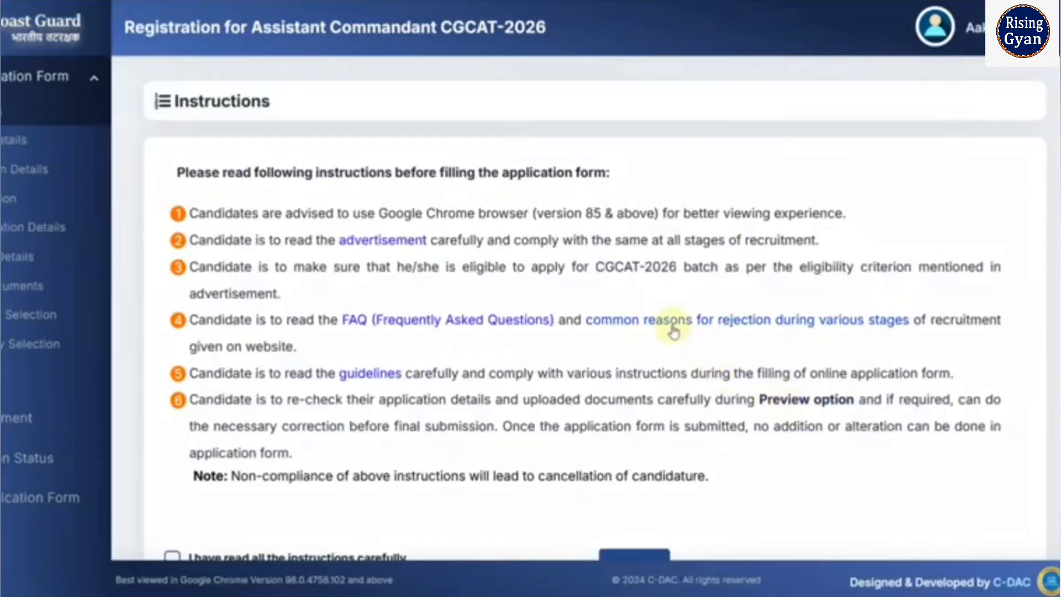
click(672, 330)
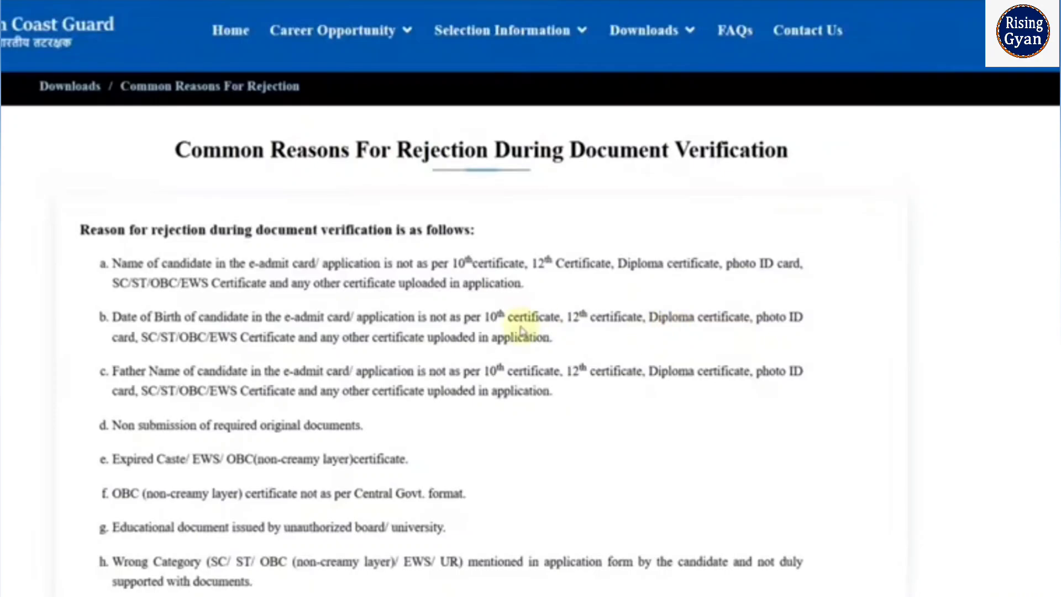
scroll(498, 340, down, 10)
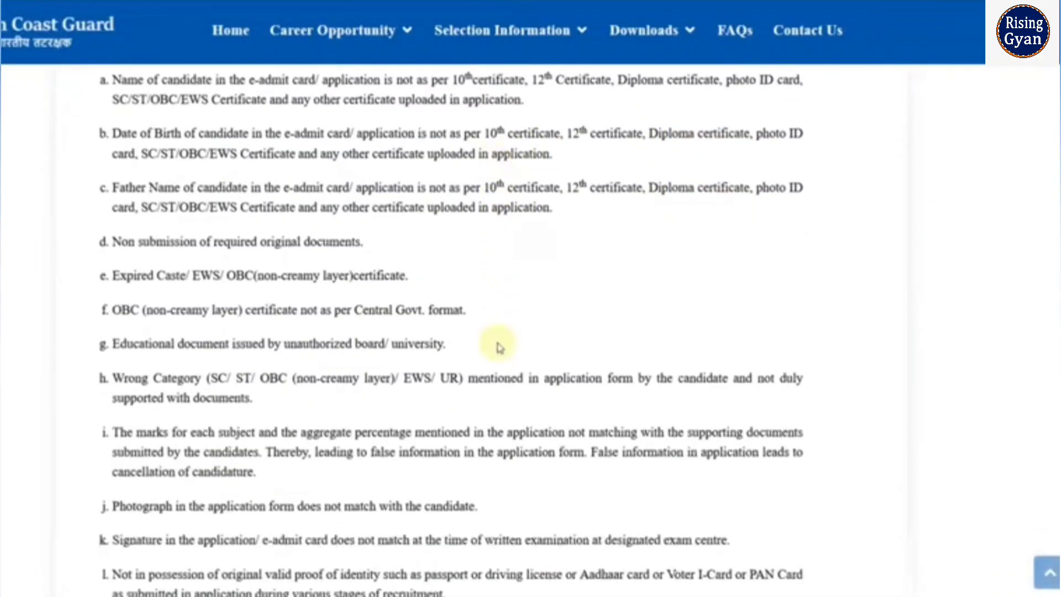
scroll(495, 356, down, 3)
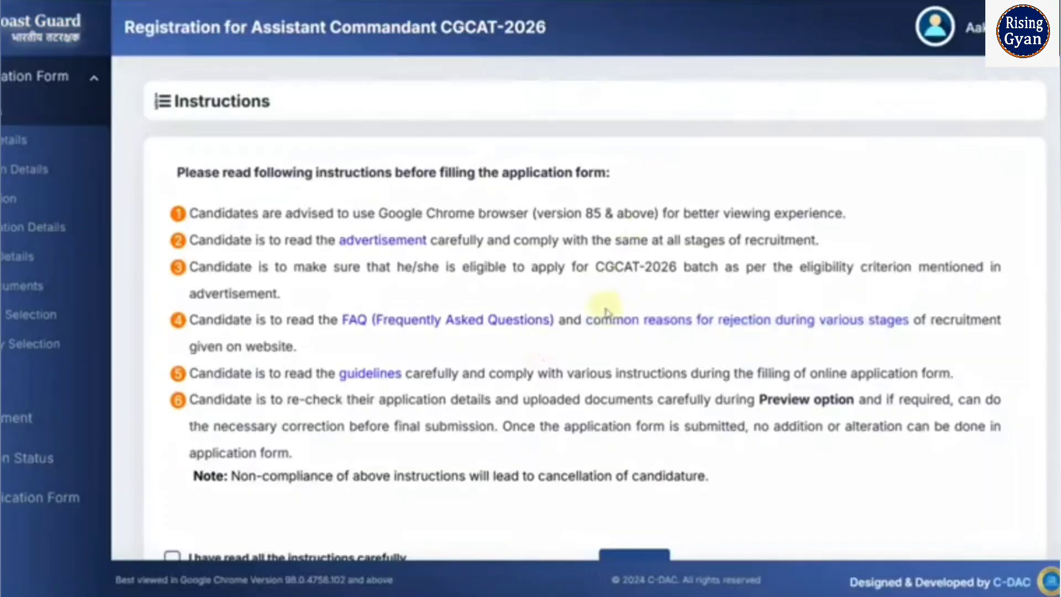
click(381, 376)
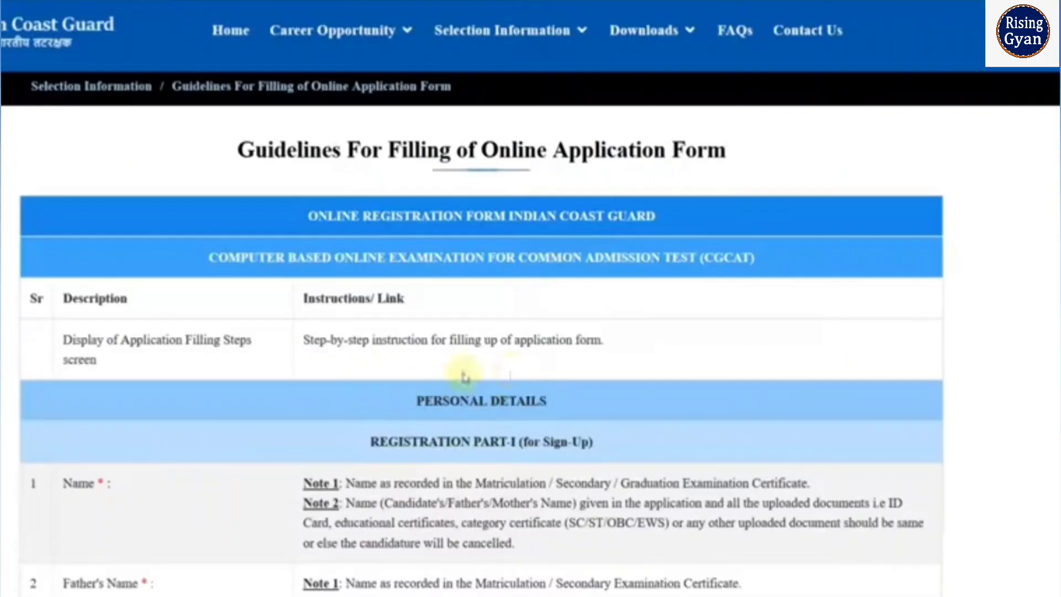
scroll(540, 360, down, 6)
scroll(541, 367, down, 6)
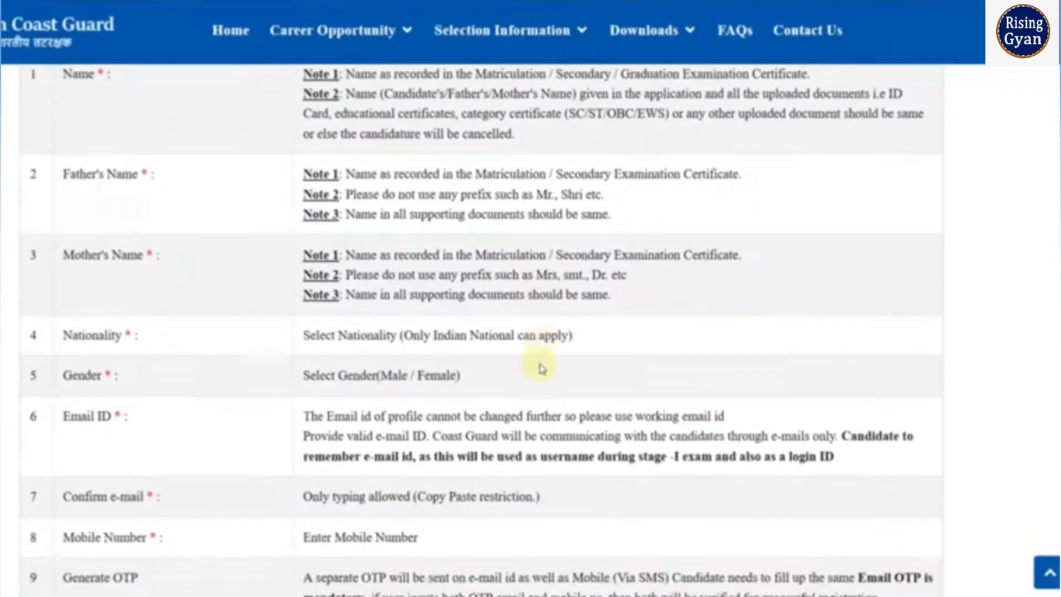
scroll(541, 369, down, 20)
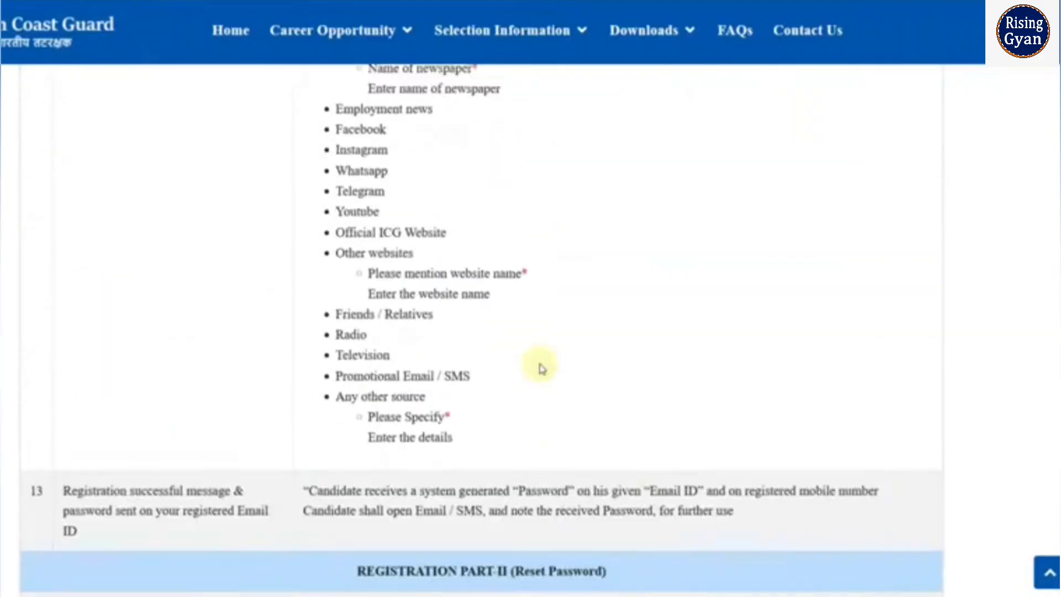
scroll(541, 362, down, 11)
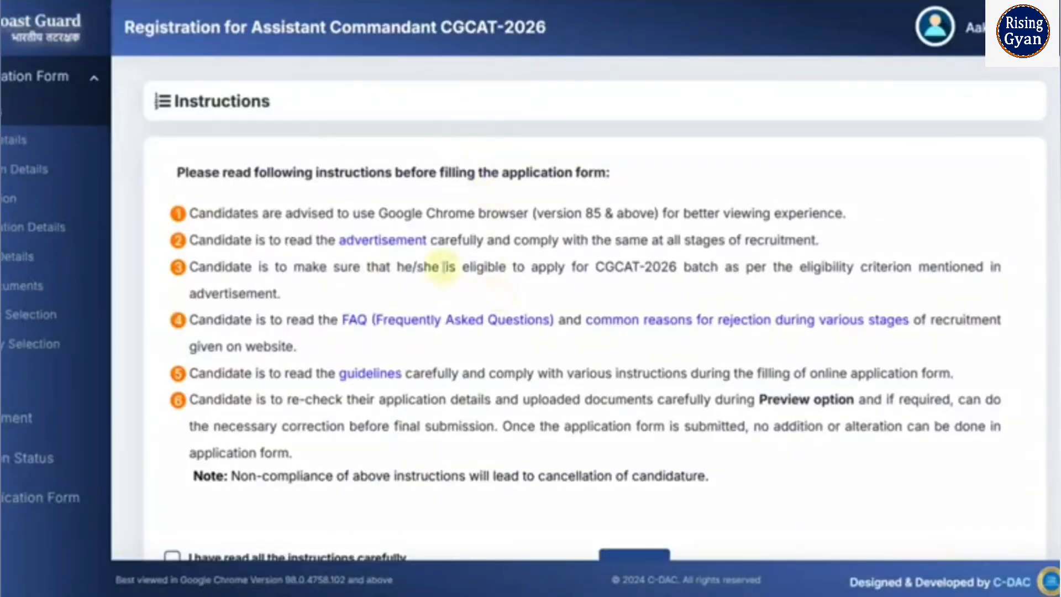
scroll(485, 282, down, 2)
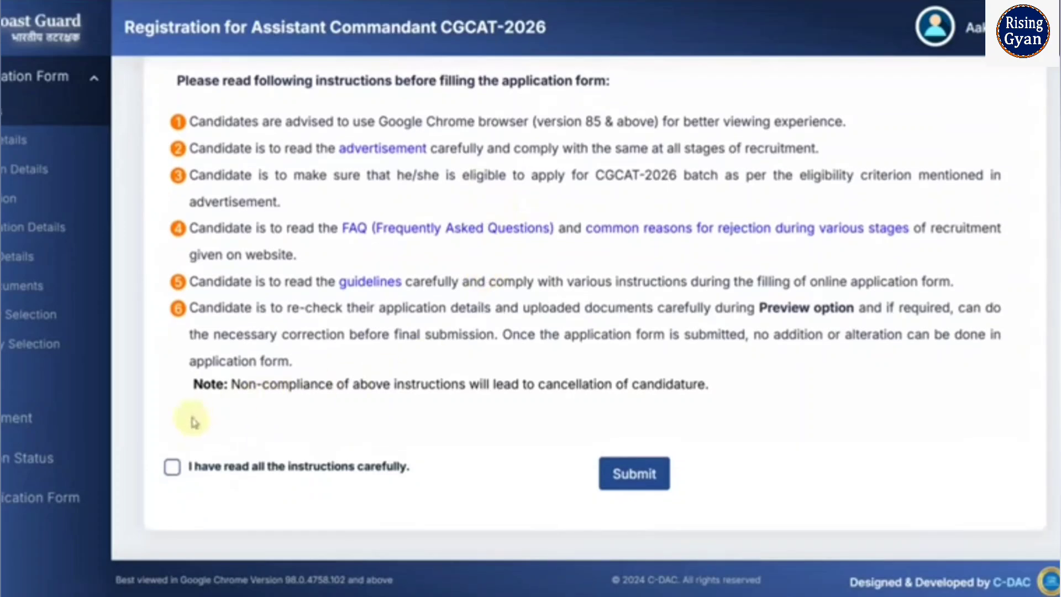
- Accept the instructions, start the application form and declare that there is no Aadhaar card
click(172, 467)
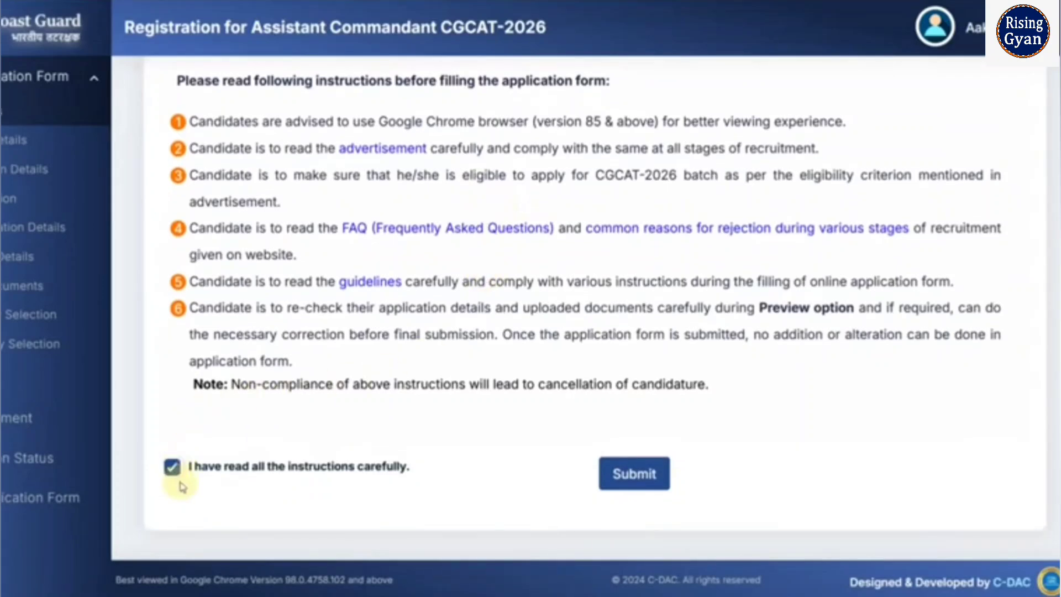
click(632, 476)
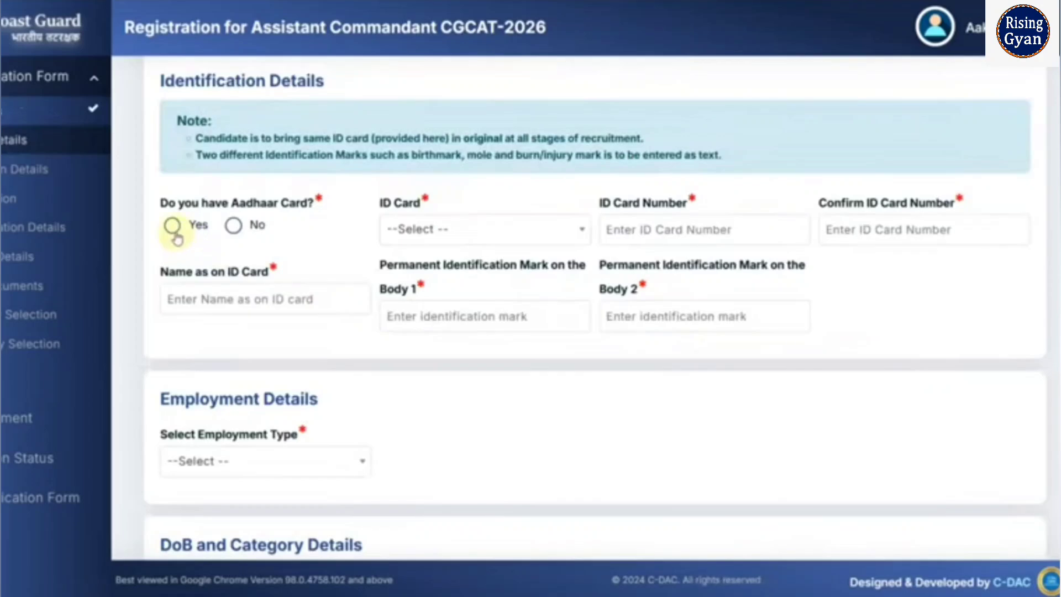
click(174, 231)
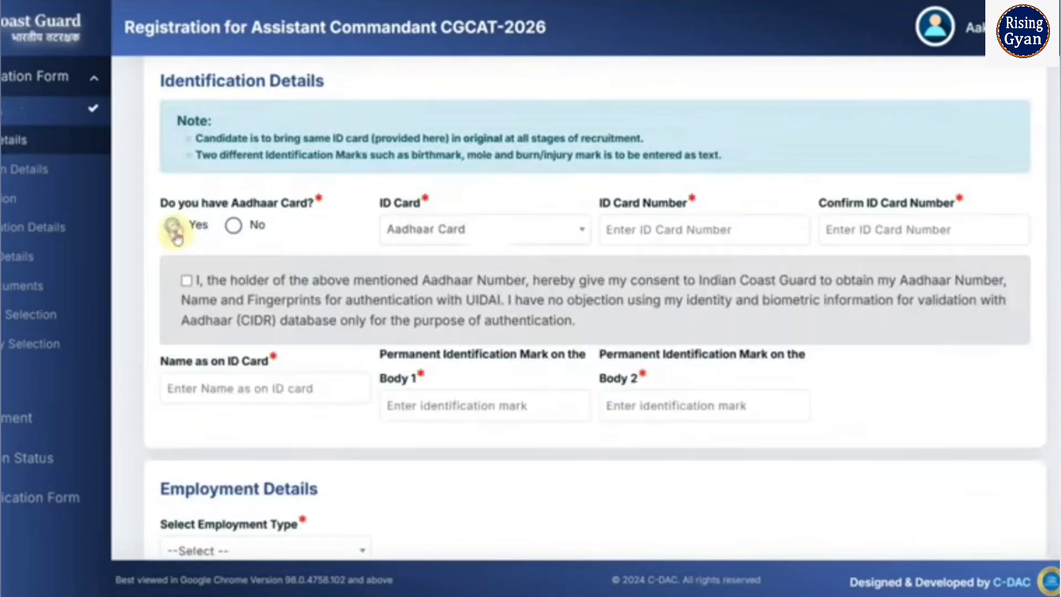
click(666, 232)
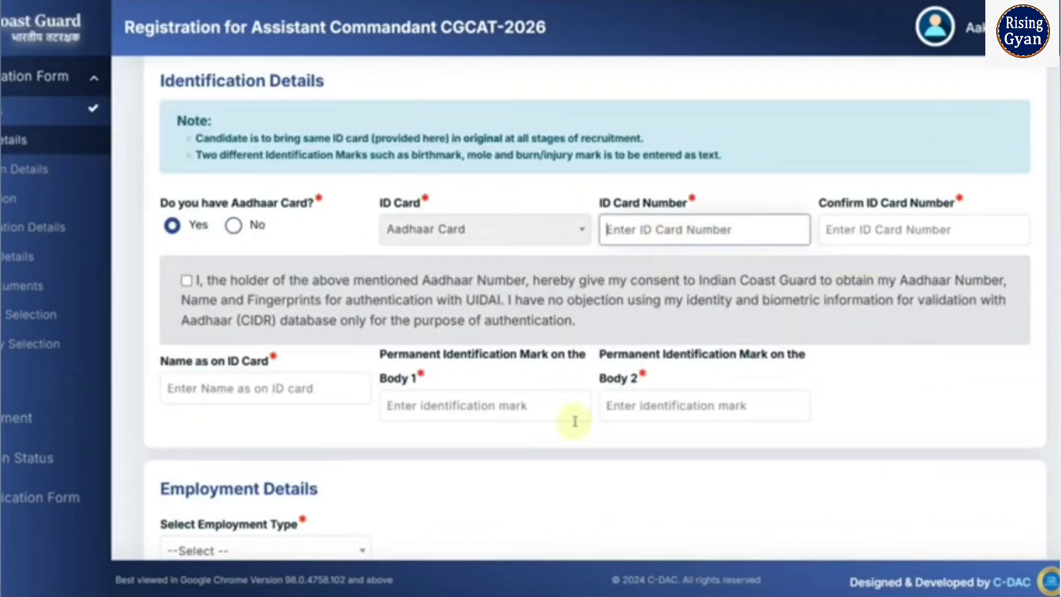
click(279, 392)
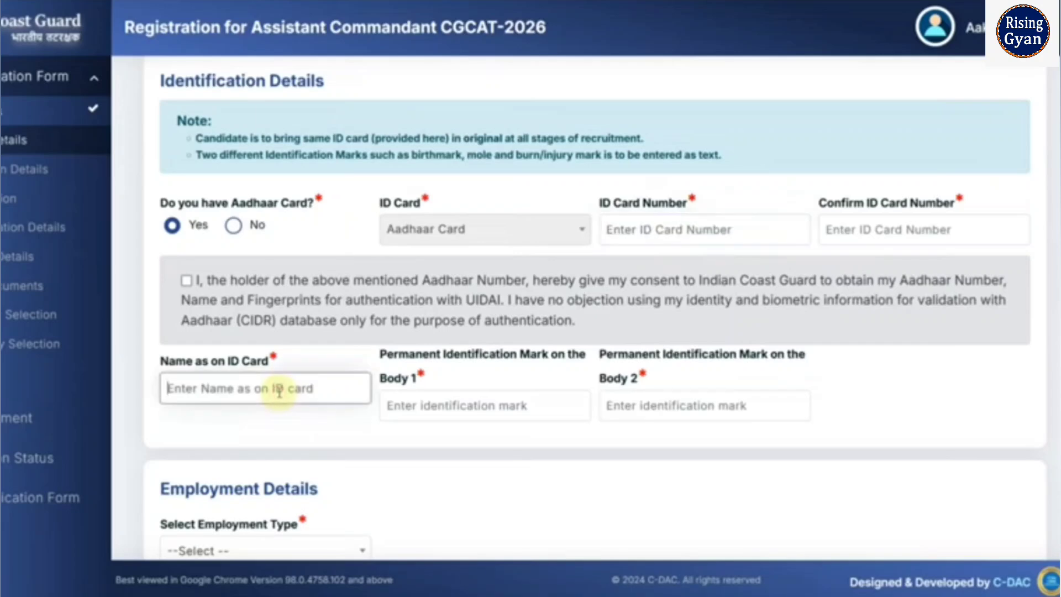
click(186, 282)
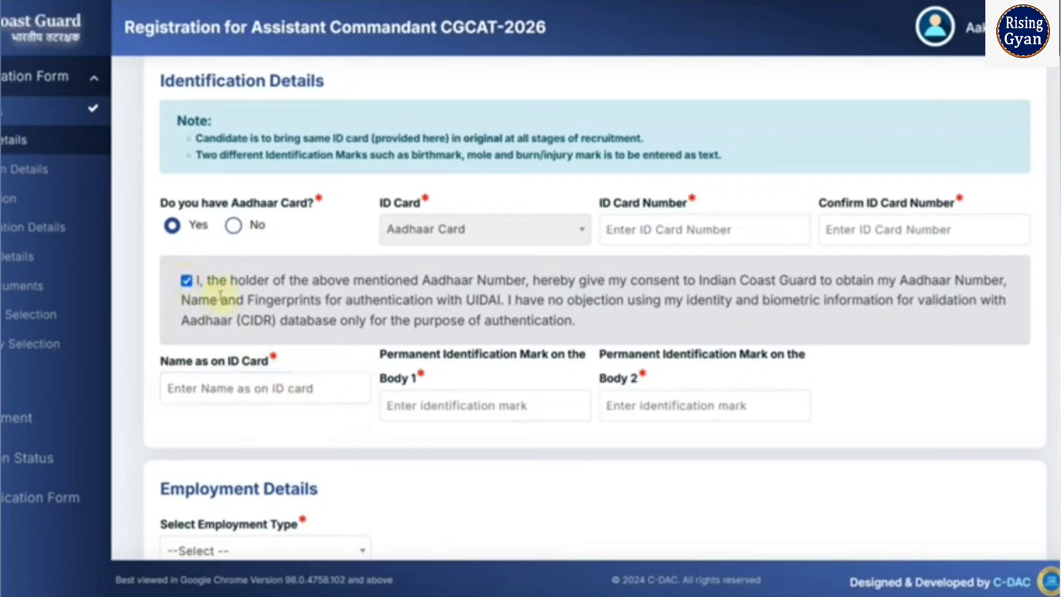
click(233, 225)
- Choose PAN Card as the ID card and enter NO MARK as the first identification mark
click(414, 242)
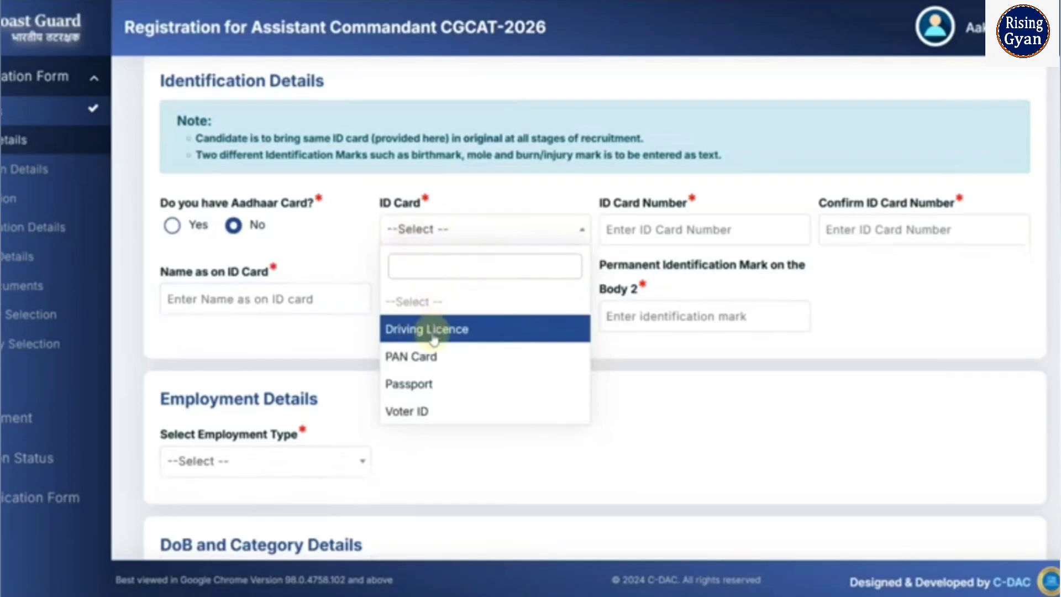
click(436, 362)
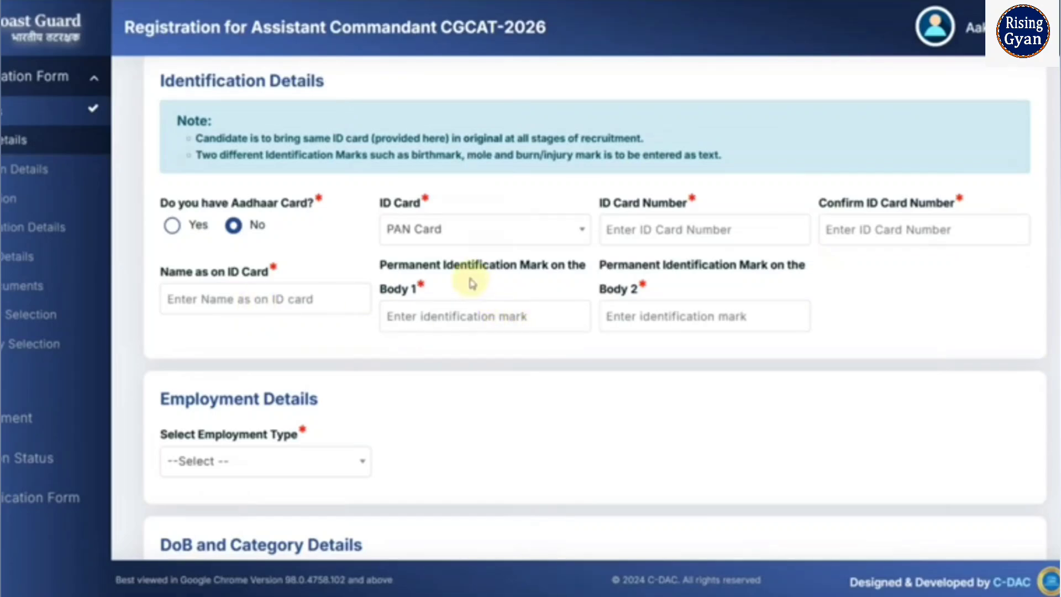
click(455, 319)
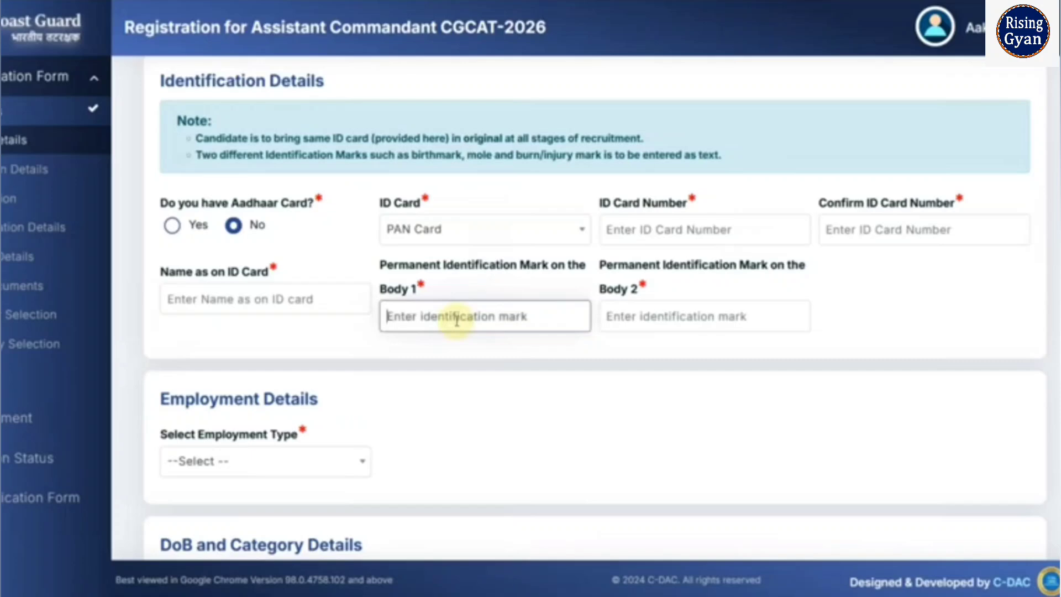
text(n)
key(BackSpace)
text(NO MARK)
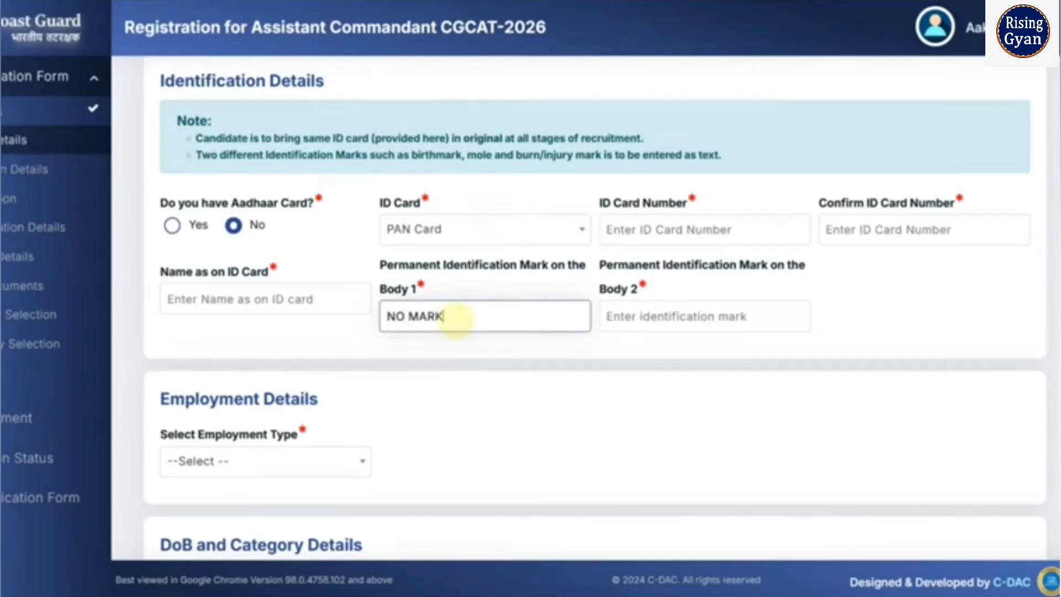
- Set employment type to Unemployed and category to Scheduled Caste (SC), dismissing the certificate alert
scroll(367, 396, down, 3)
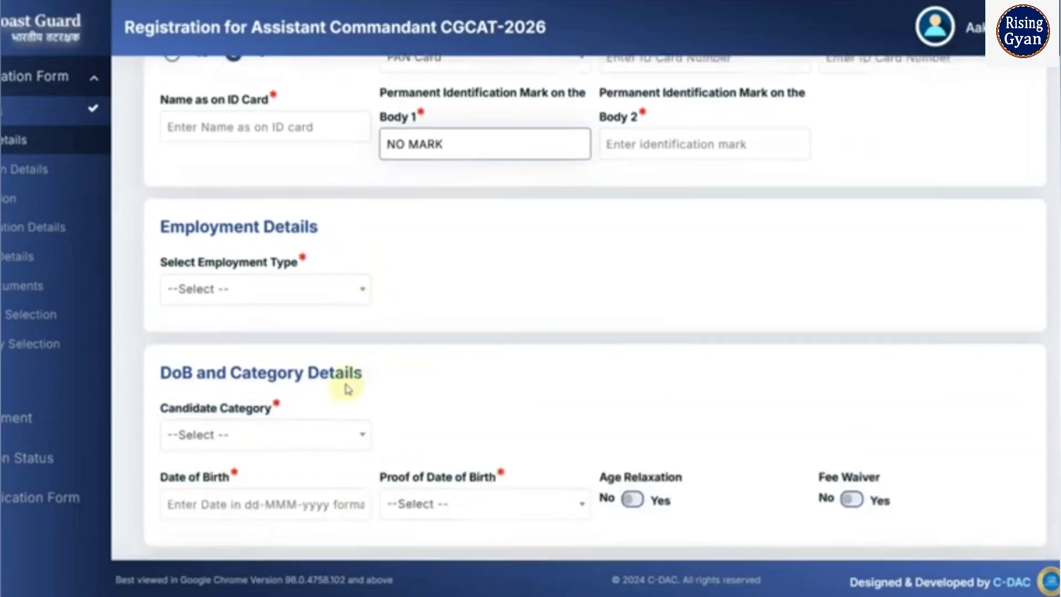
click(283, 287)
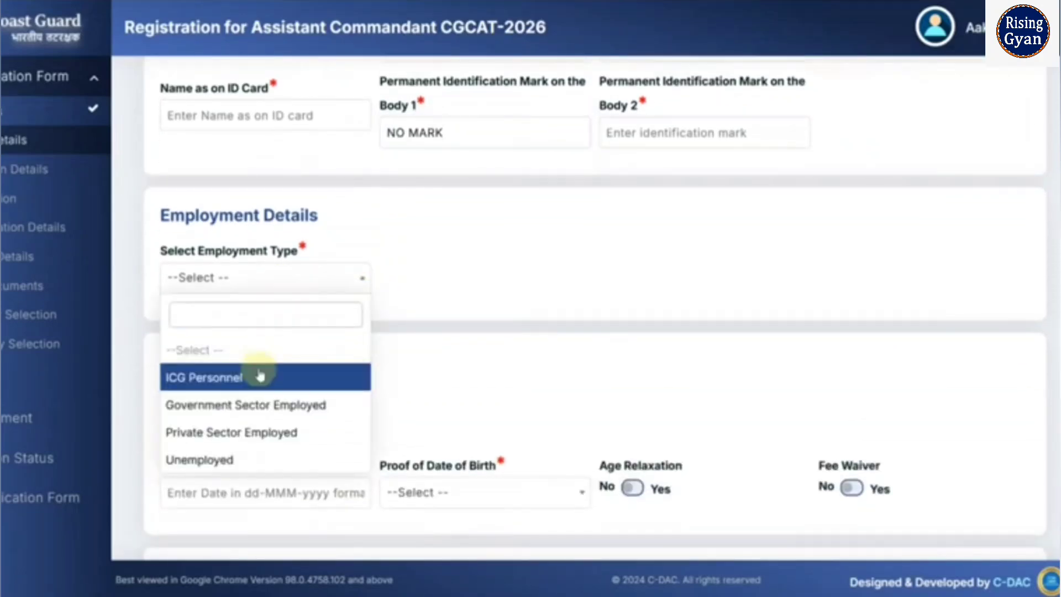
click(226, 458)
scroll(360, 374, down, 3)
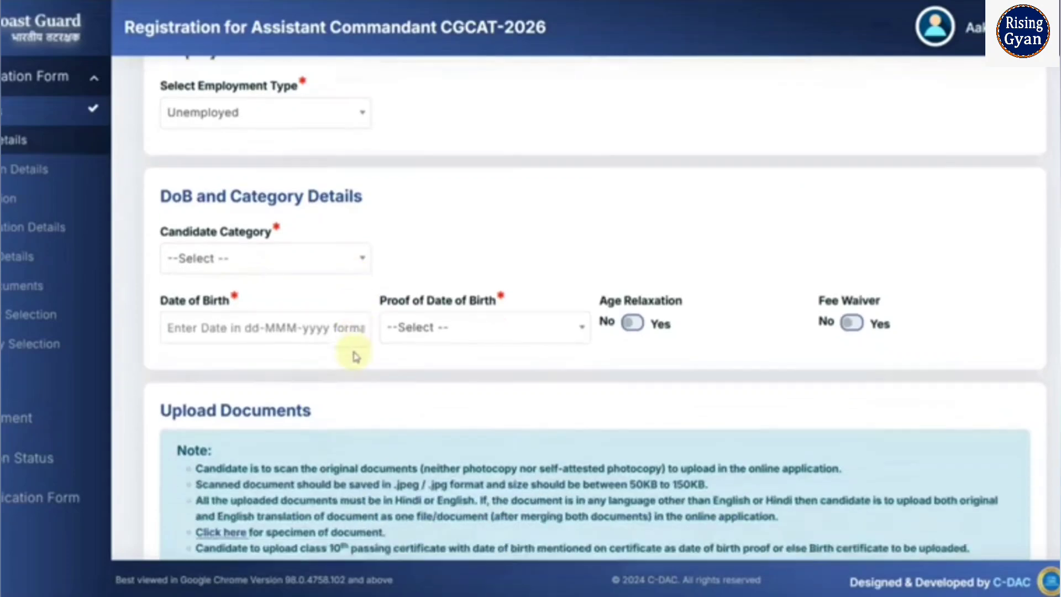
click(209, 244)
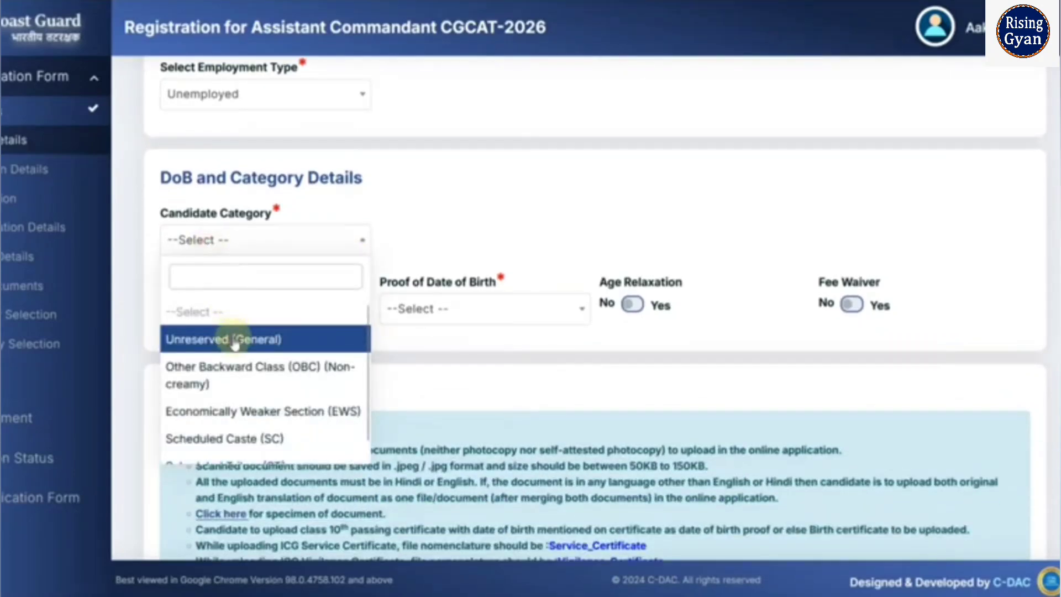
click(238, 439)
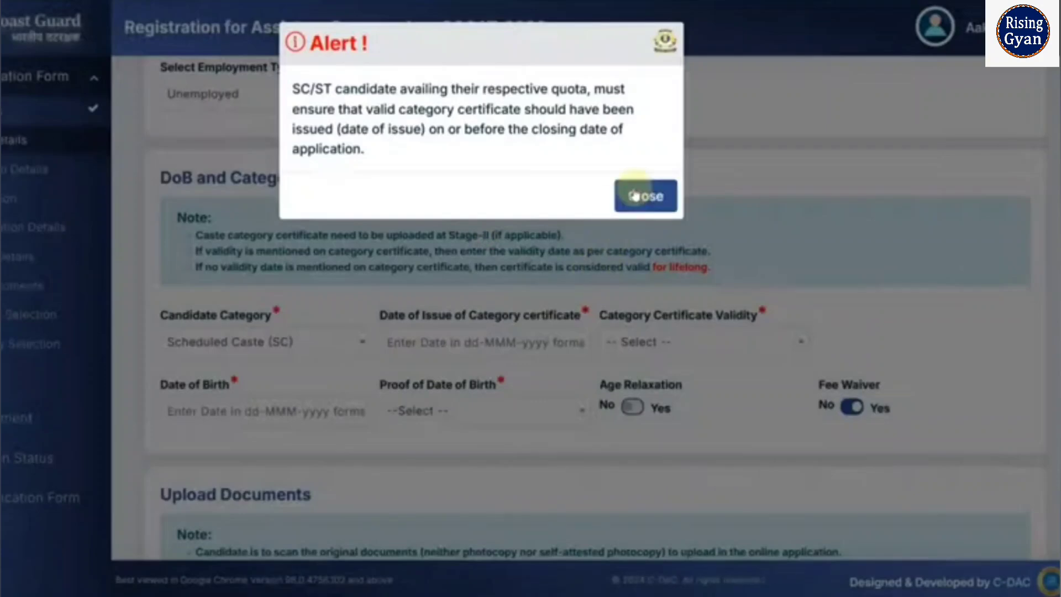
click(640, 194)
- Mark the category certificate's validity as Always valid
scroll(291, 323, down, 2)
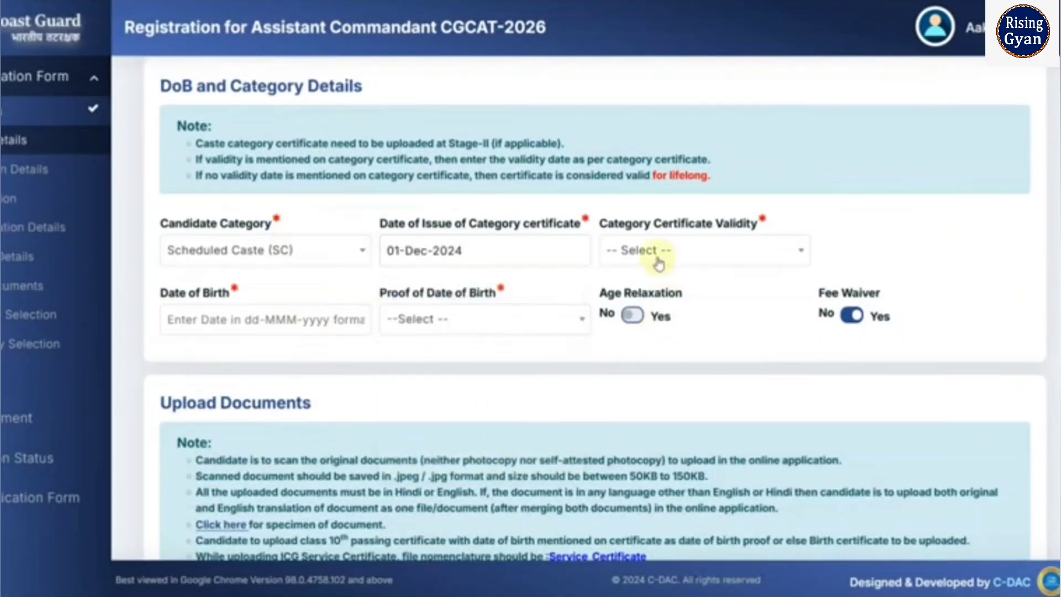
click(658, 259)
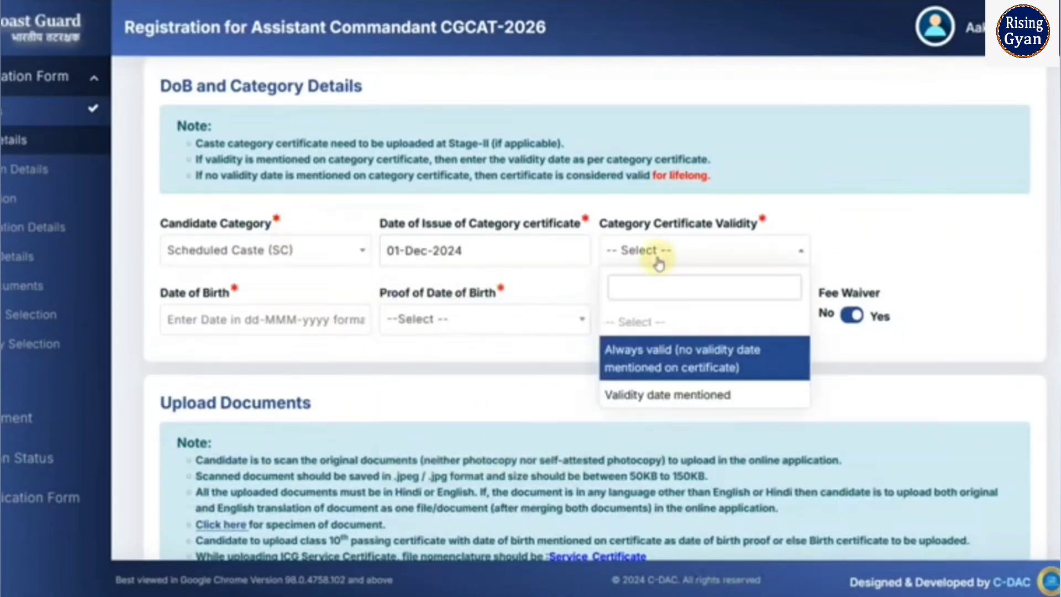
click(644, 395)
click(743, 267)
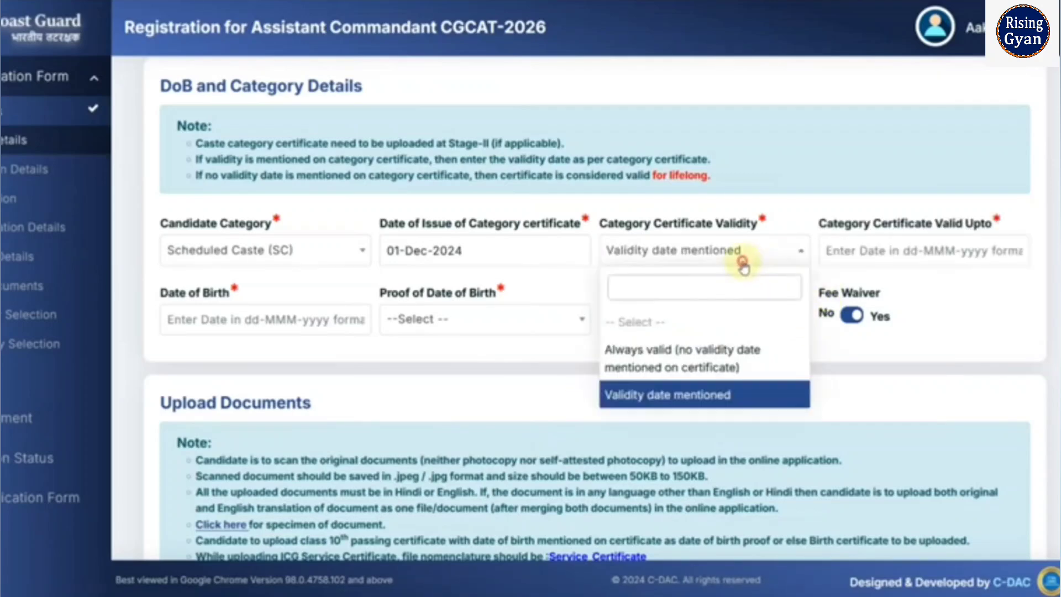
click(716, 358)
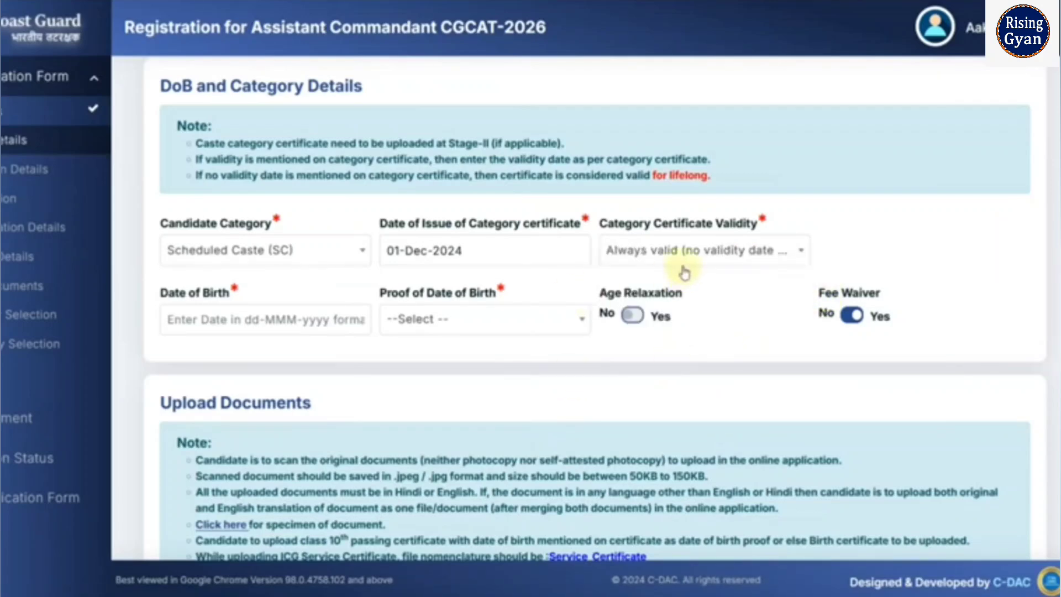
click(274, 320)
click(267, 365)
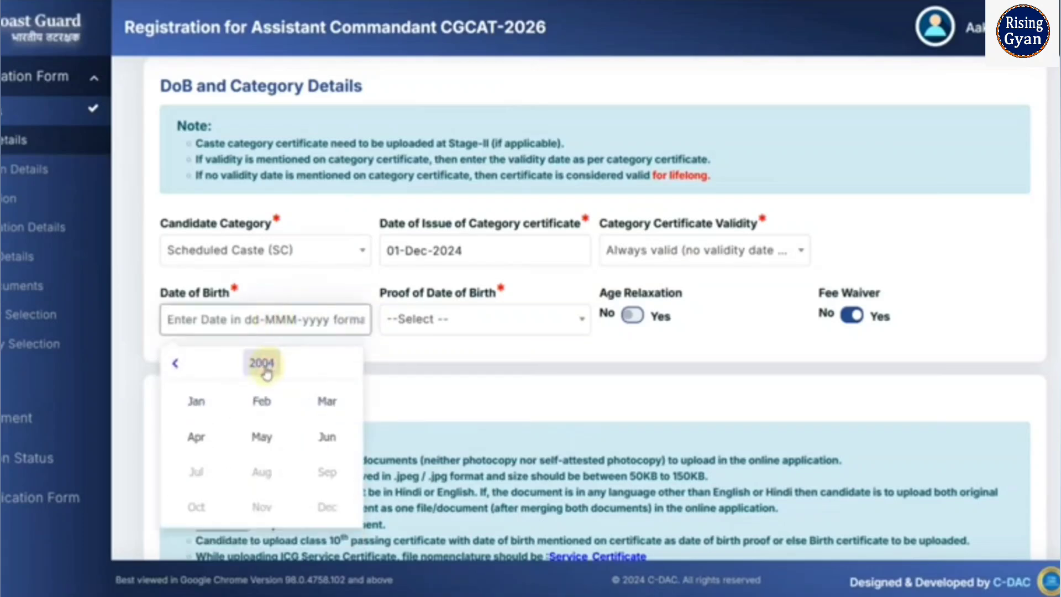
click(175, 364)
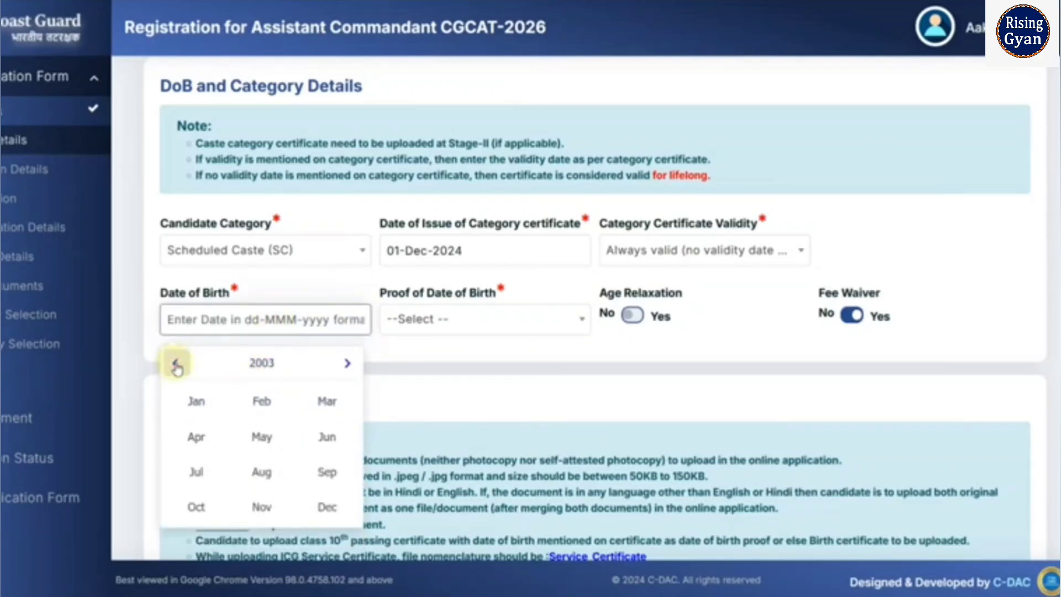
click(261, 437)
click(262, 442)
click(440, 319)
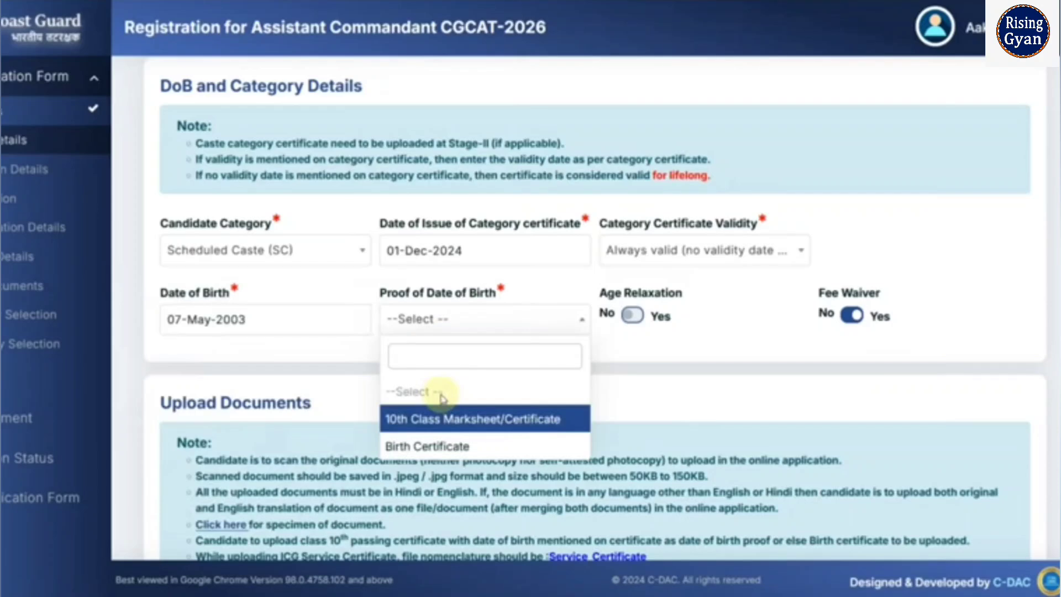
click(441, 420)
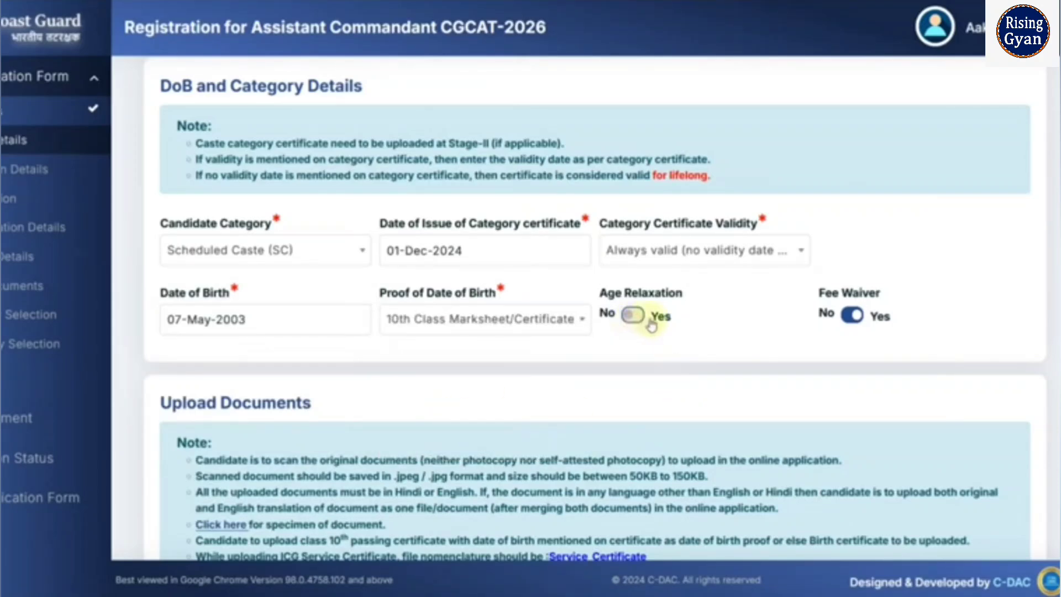
click(259, 320)
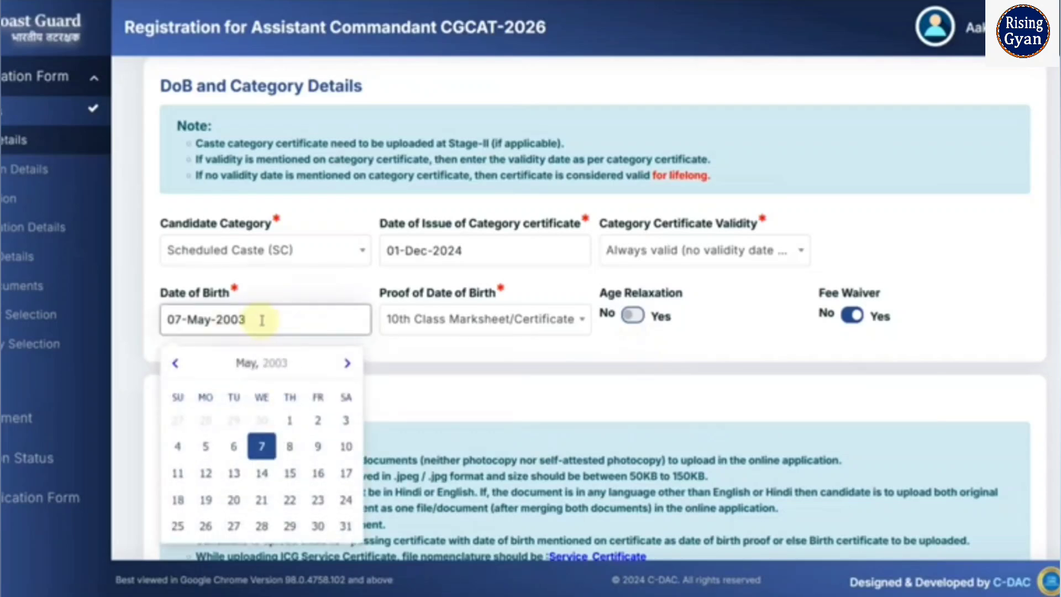
click(434, 354)
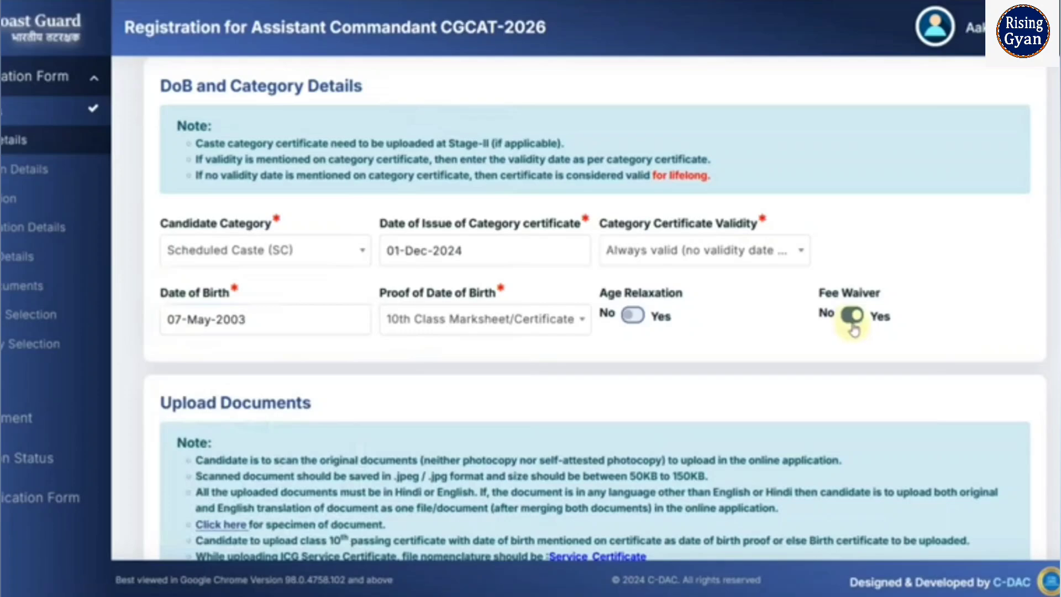
click(339, 257)
- Switch the category among Unreserved (General), Scheduled Caste and OBC, dismissing the OBC alert
click(315, 347)
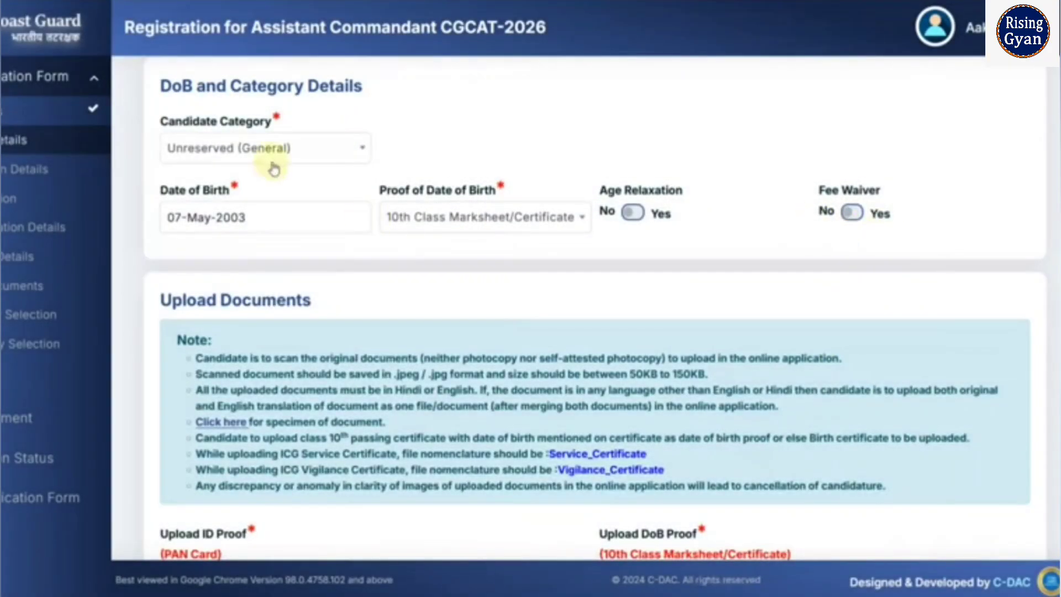
click(274, 169)
click(248, 341)
click(337, 258)
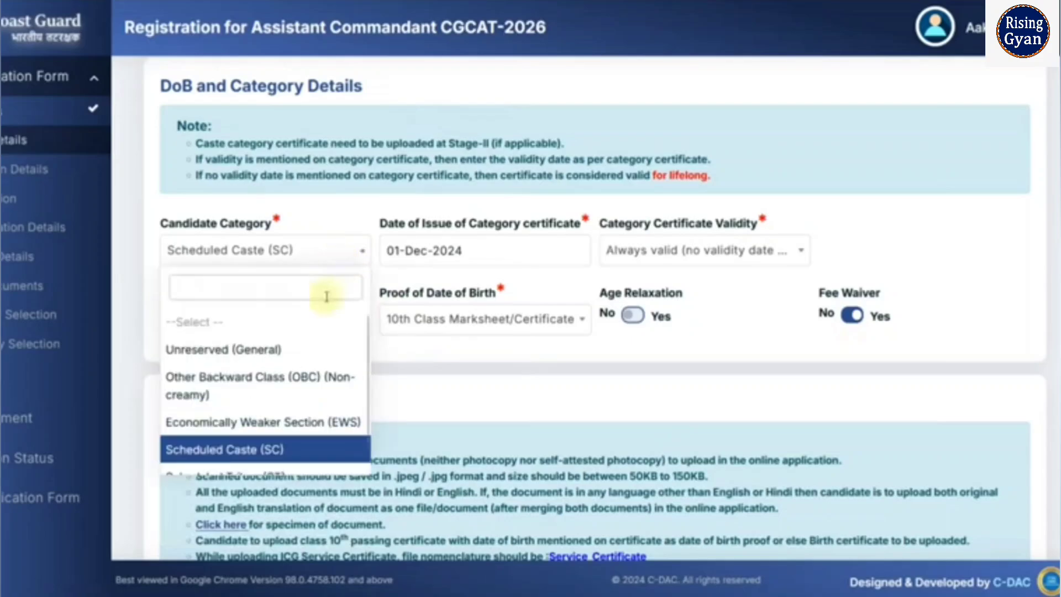
click(293, 349)
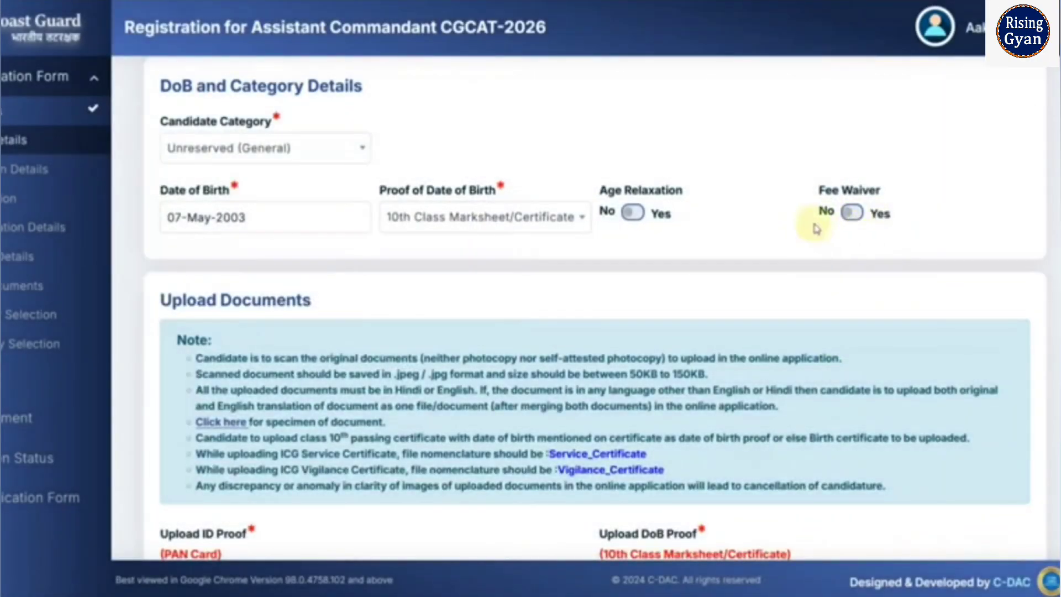
click(274, 150)
click(258, 274)
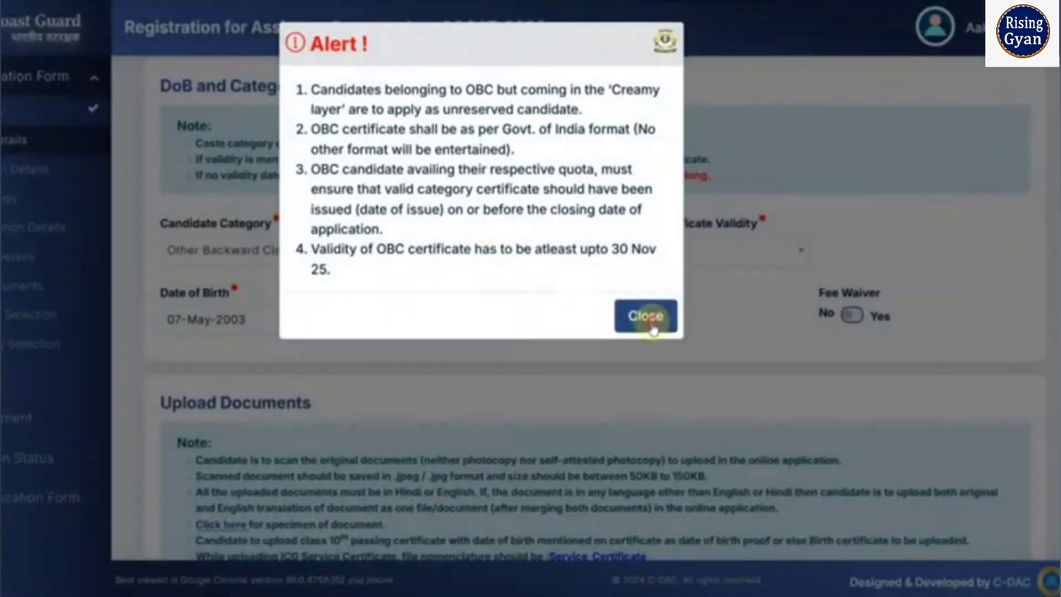
click(644, 247)
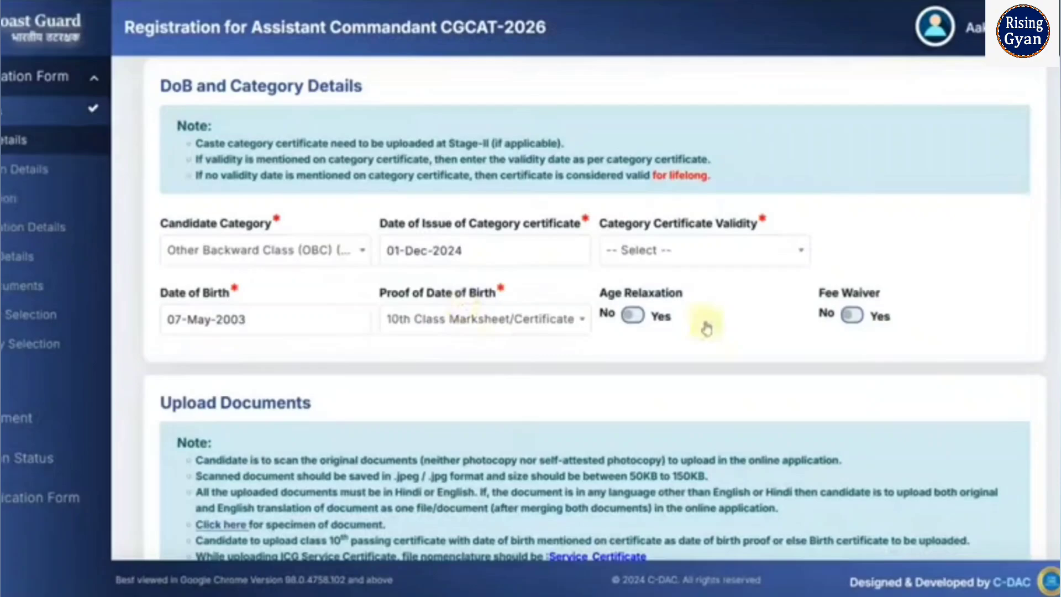
- Settle on Scheduled Caste (SC) as the category and dismiss the SC/ST certificate alert
click(324, 260)
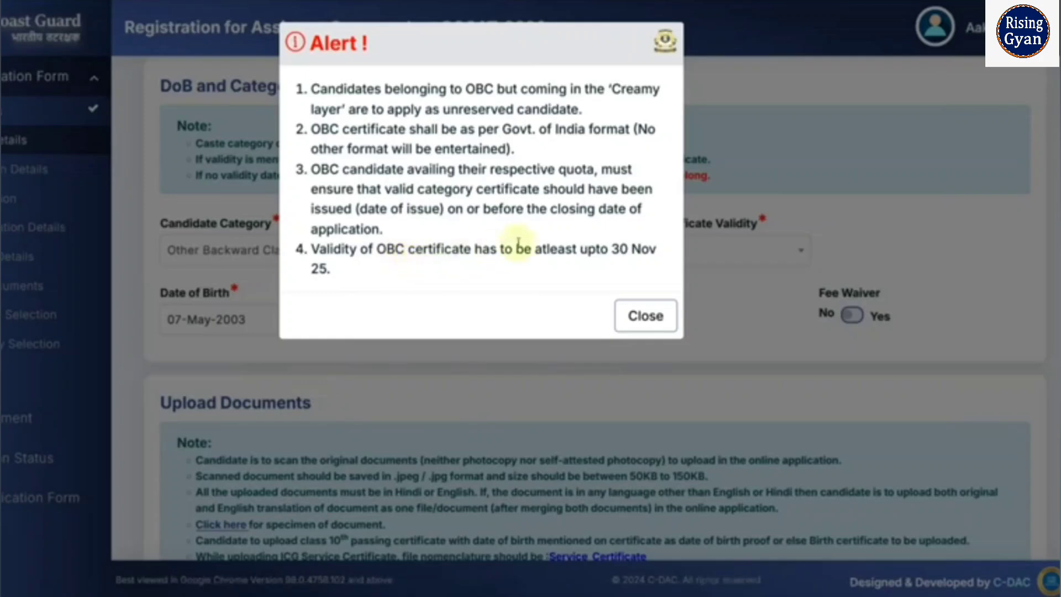
click(642, 319)
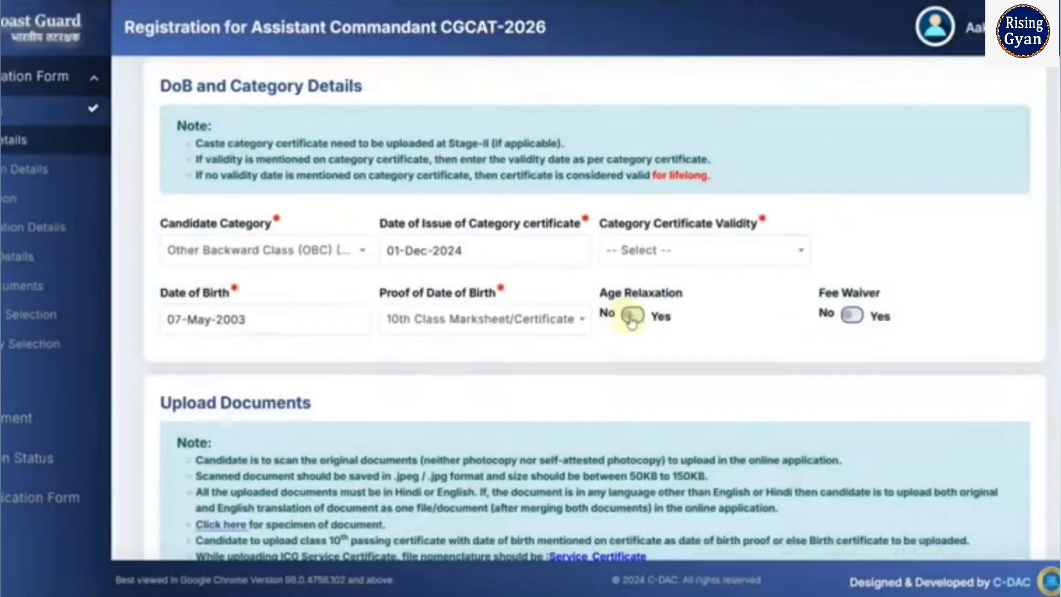
click(324, 250)
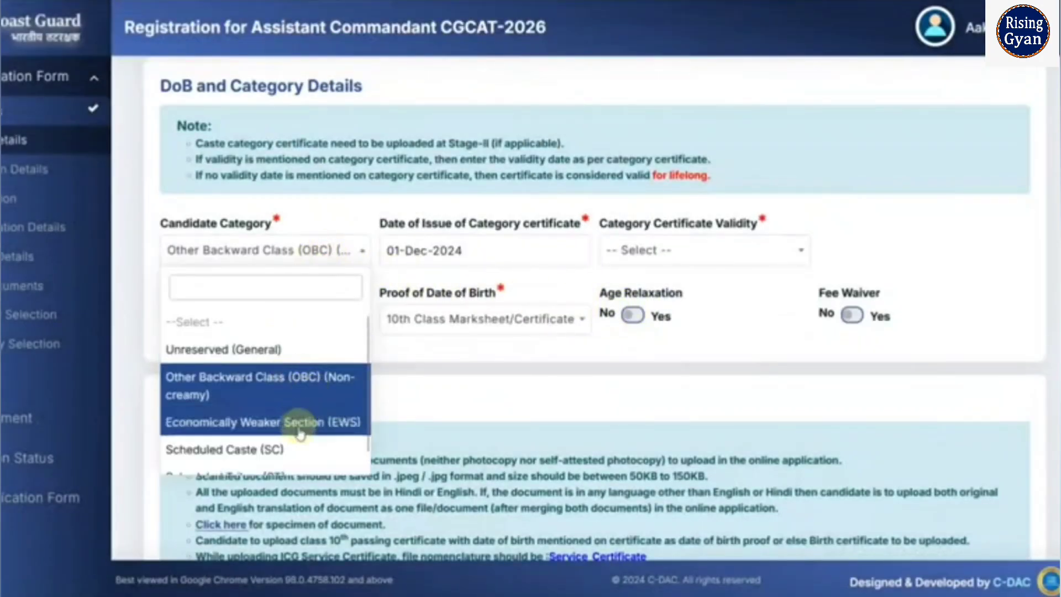
click(310, 450)
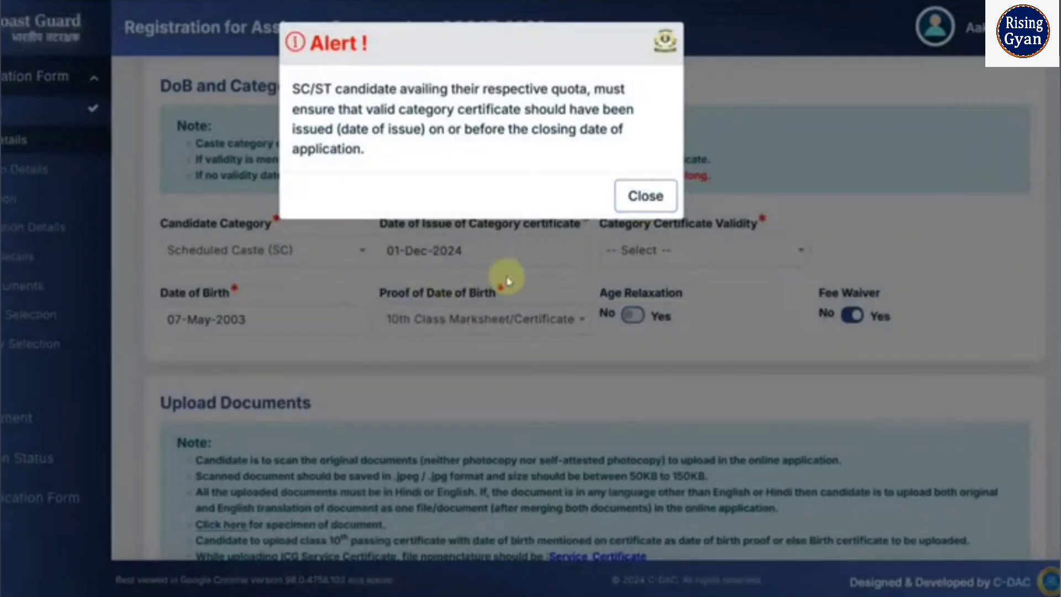
click(641, 199)
scroll(457, 367, down, 3)
- Follow the 'Click here' link under Upload Documents to view document specimens
scroll(456, 367, down, 2)
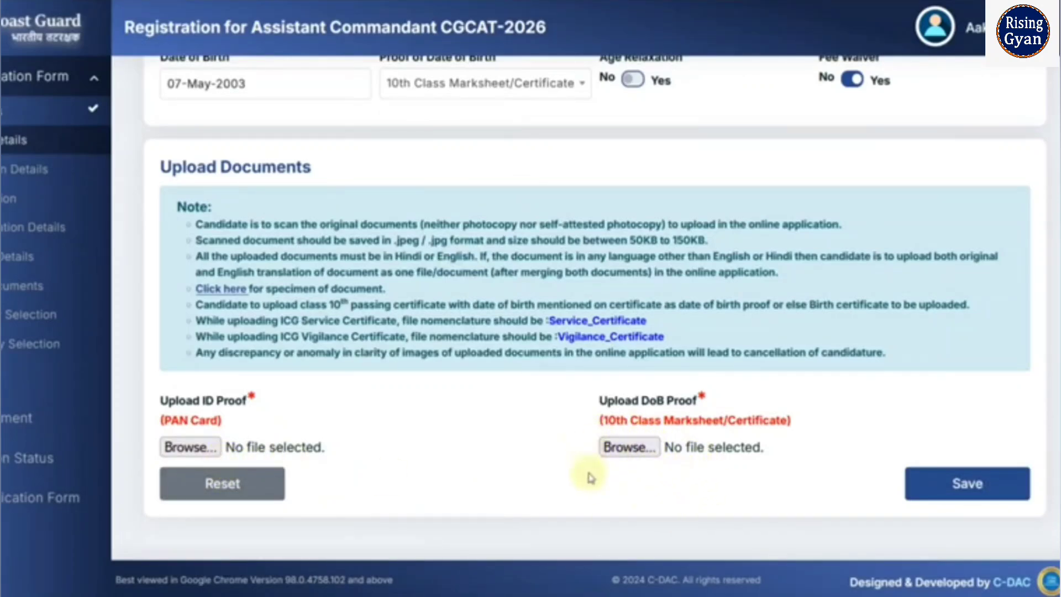
click(212, 290)
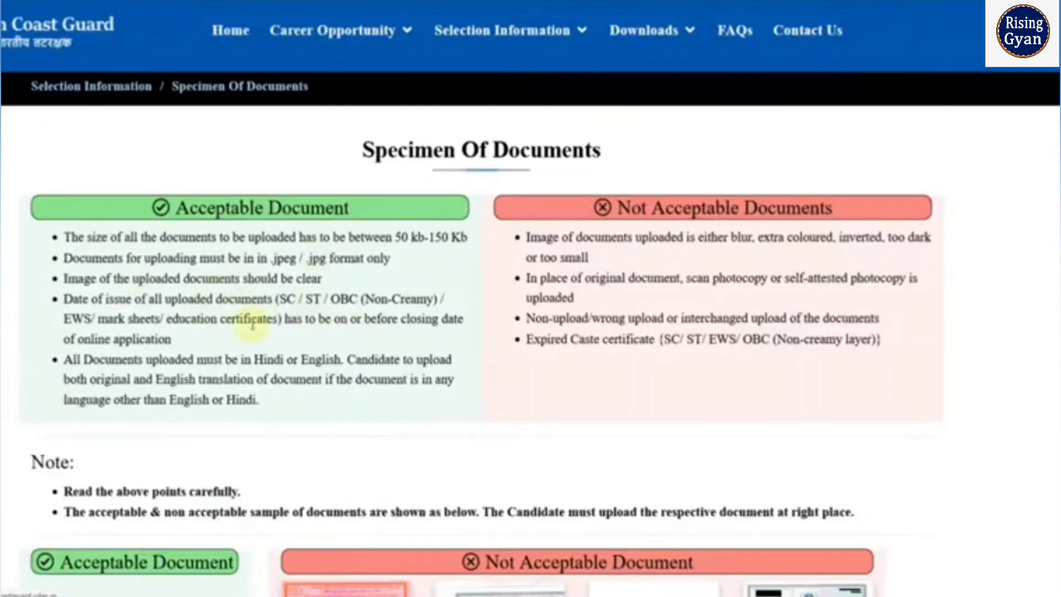
- Scroll through the acceptable and not acceptable document samples on the Specimen Of Documents page
scroll(252, 323, down, 7)
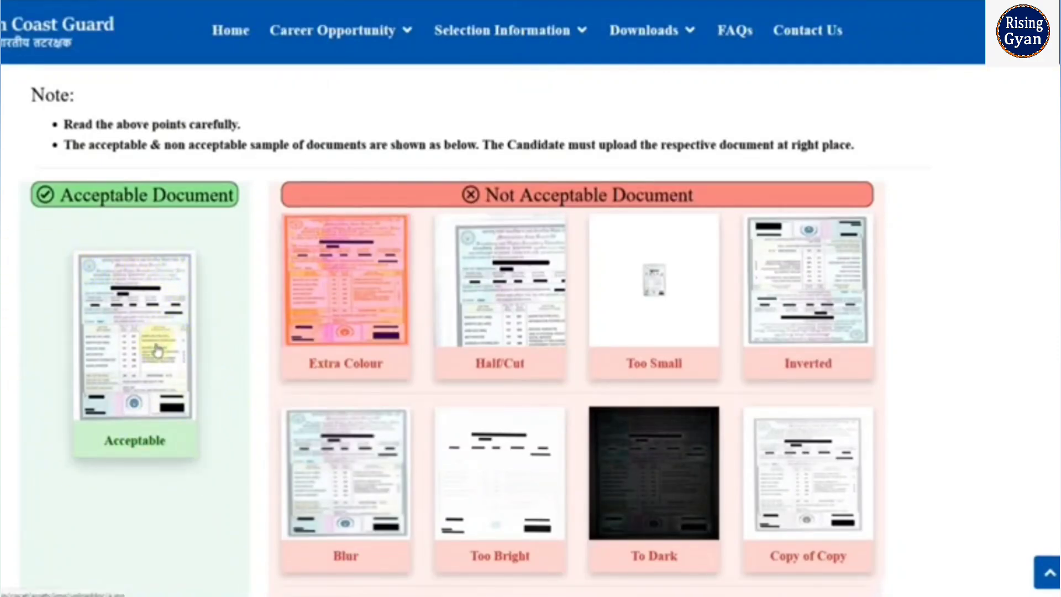
scroll(156, 342, down, 8)
scroll(387, 392, up, 3)
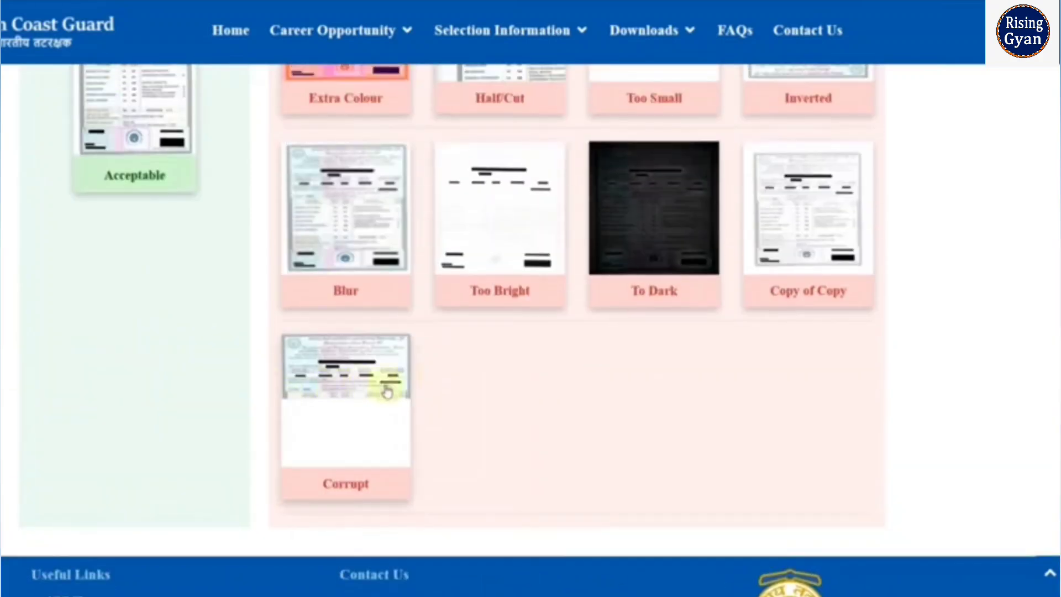
scroll(795, 341, up, 3)
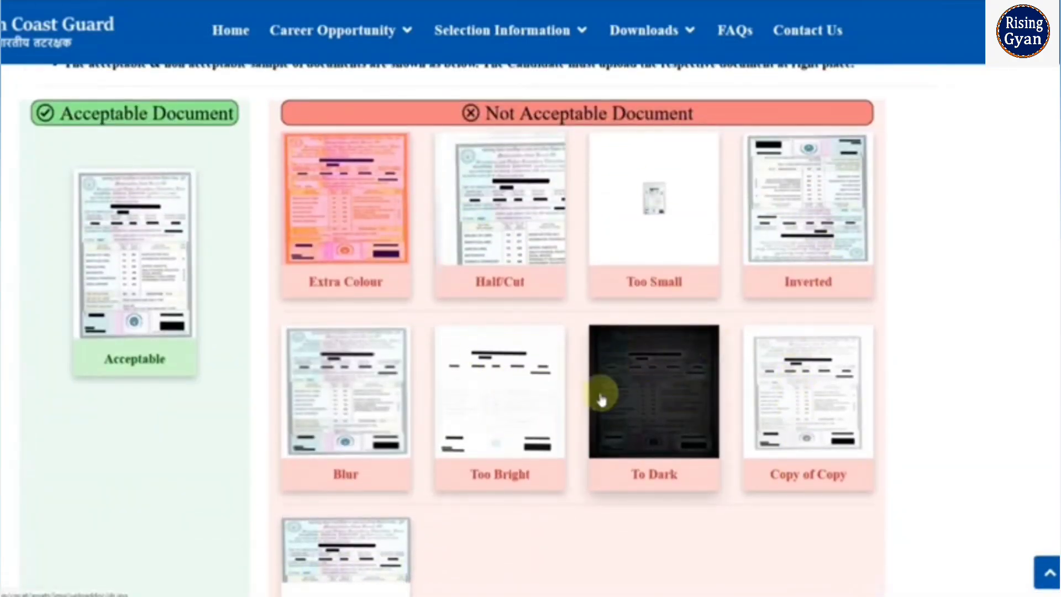
scroll(234, 398, up, 2)
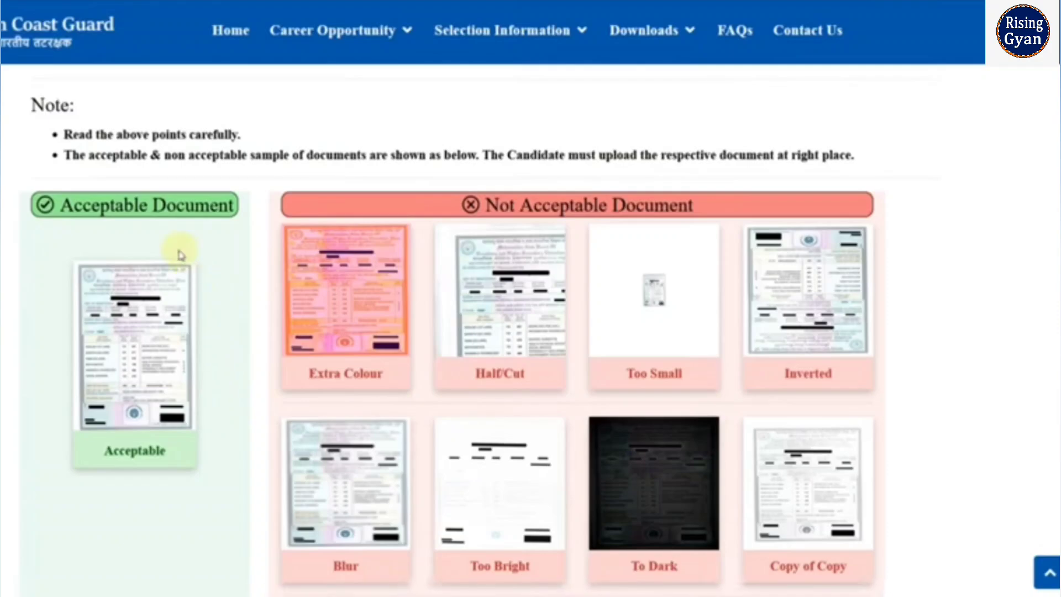
scroll(286, 358, up, 8)
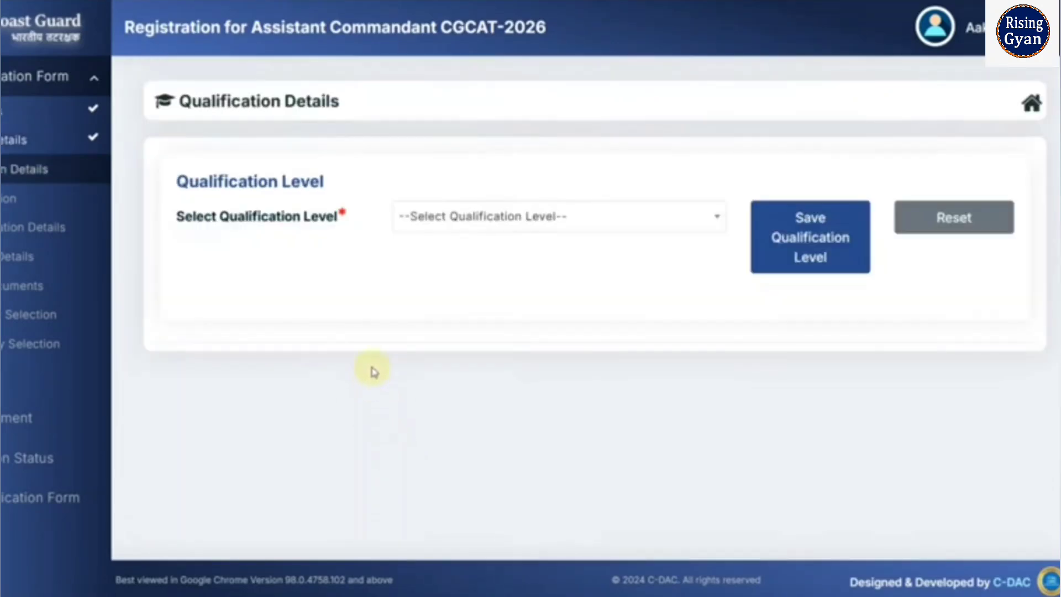
- After trying two diploma options, choose 10+2+Graduation as qualification level, save and confirm
click(480, 214)
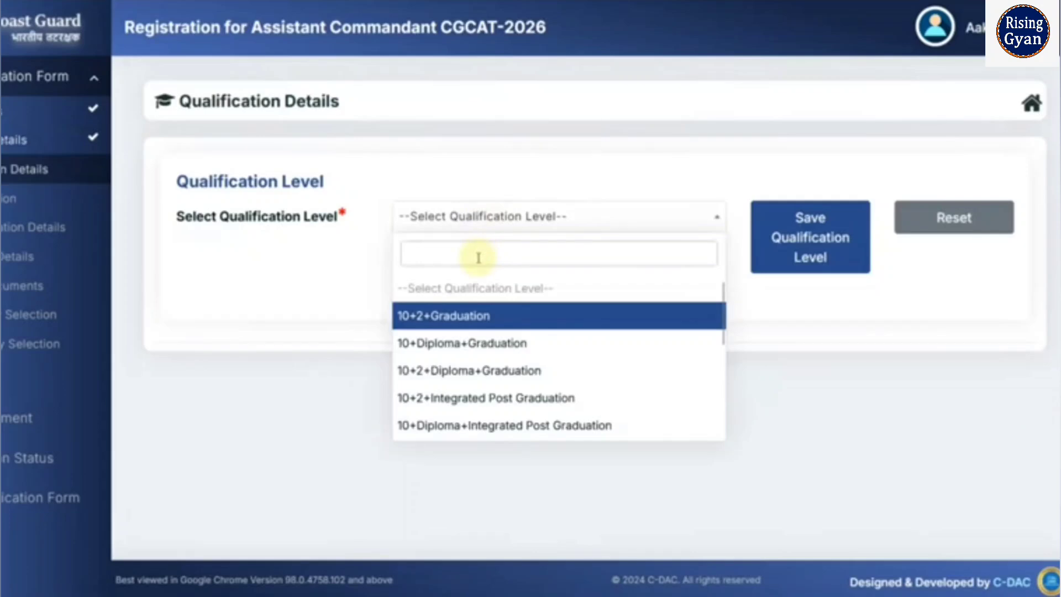
click(421, 343)
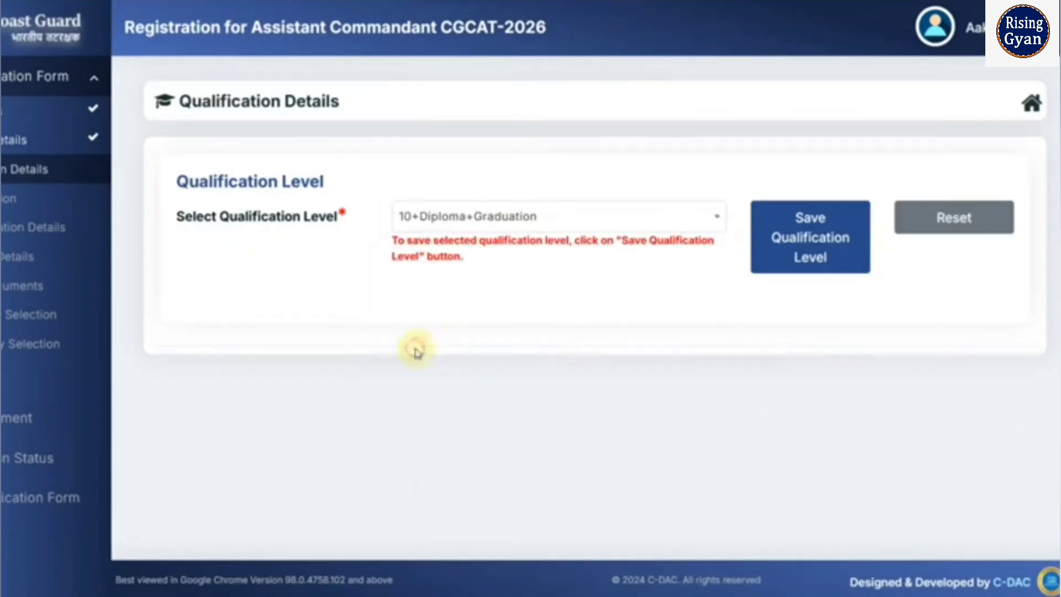
click(501, 223)
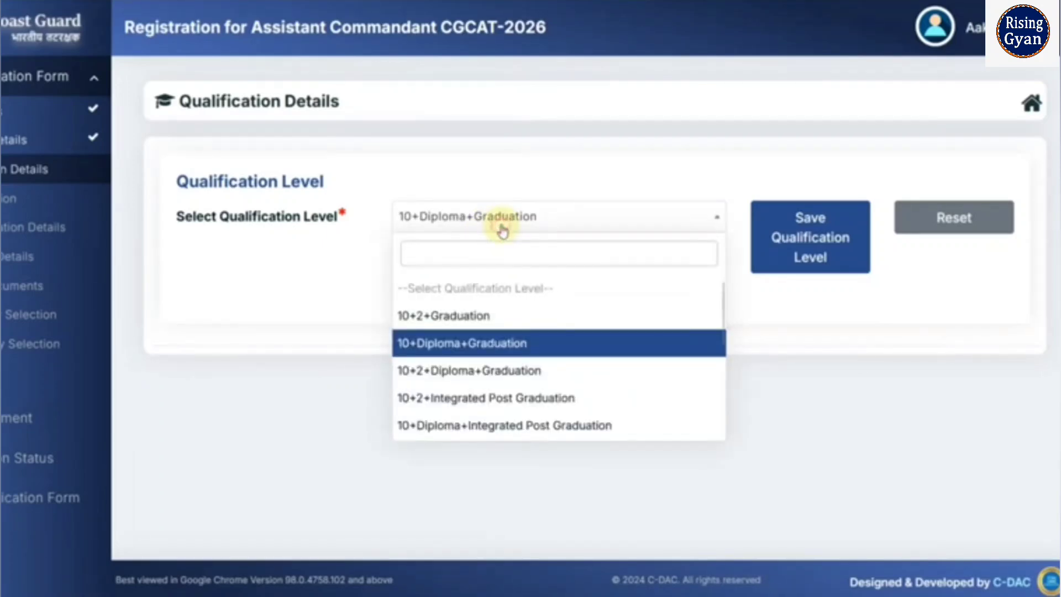
click(487, 371)
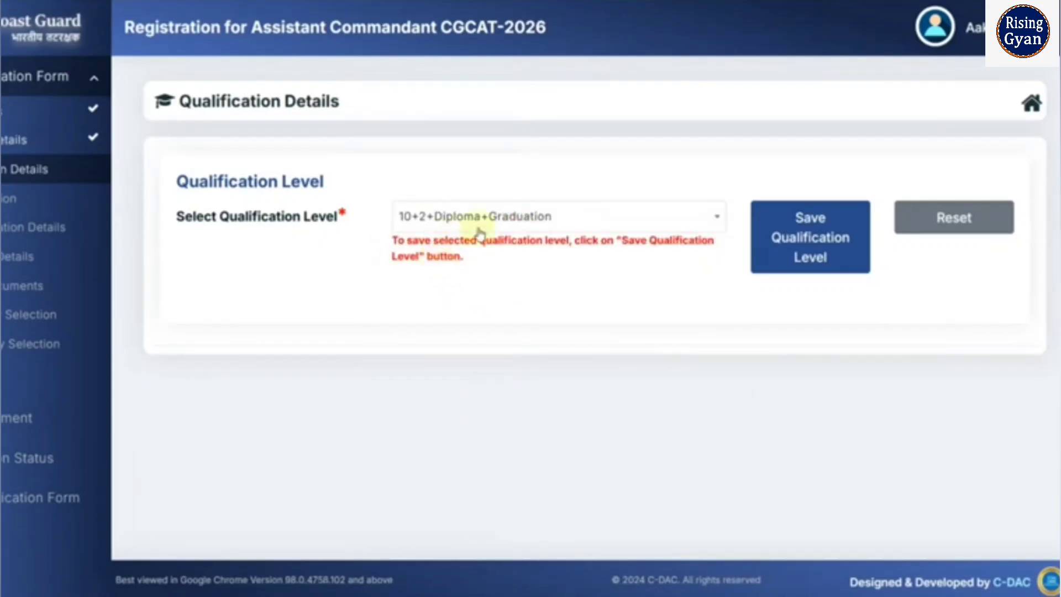
click(497, 231)
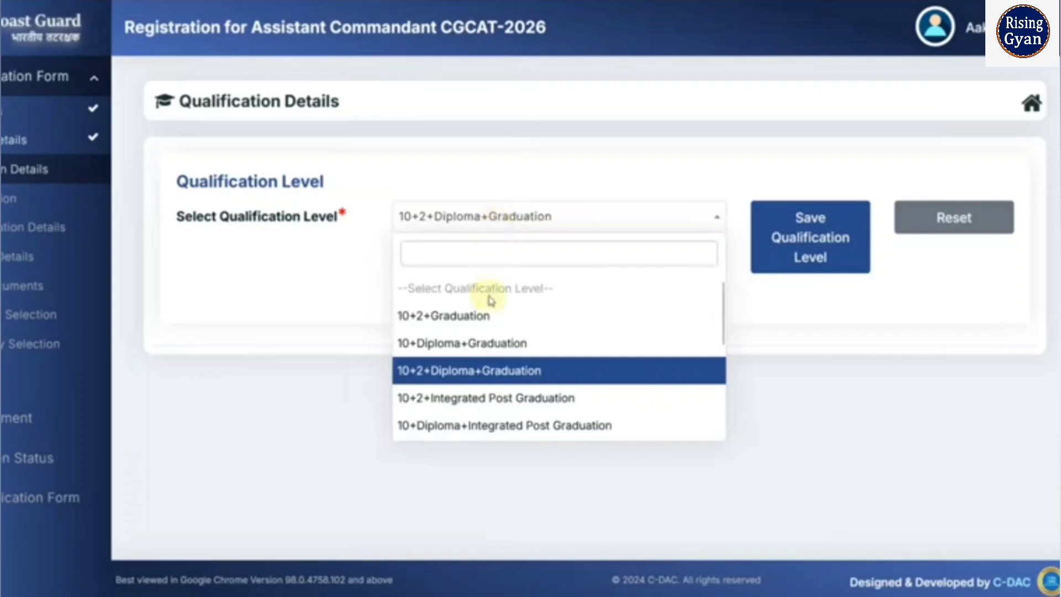
click(475, 330)
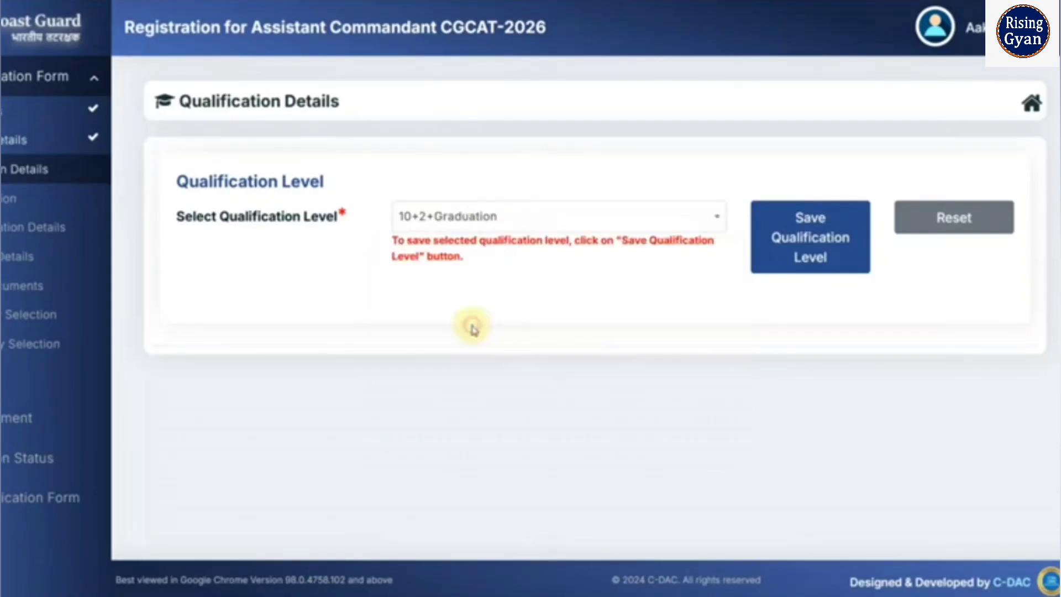
click(796, 256)
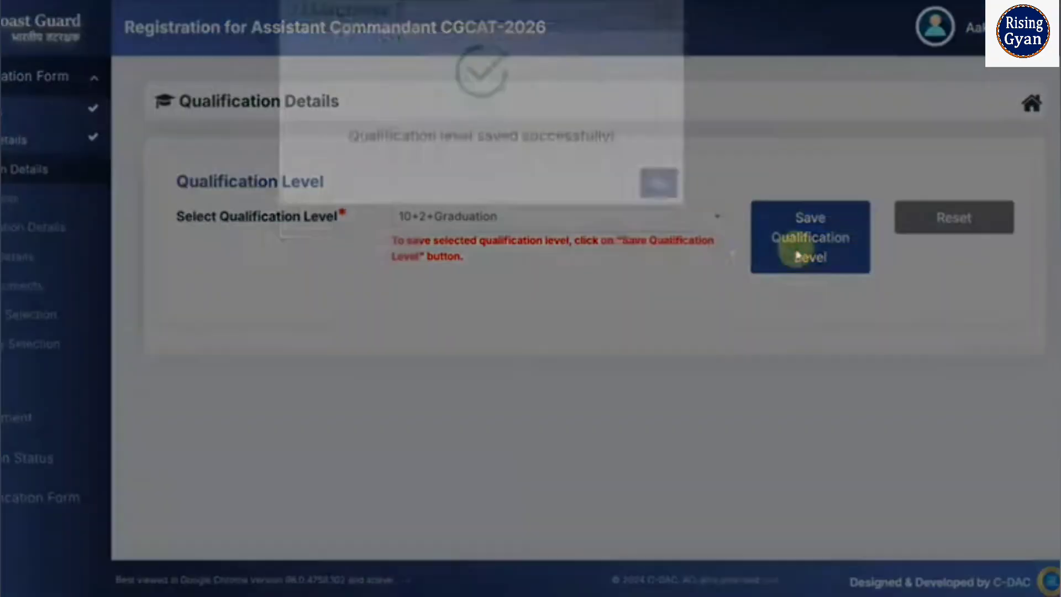
click(659, 219)
- Save 10+Diploma+Graduation as the qualification level and acknowledge the confirmation
scroll(514, 406, down, 3)
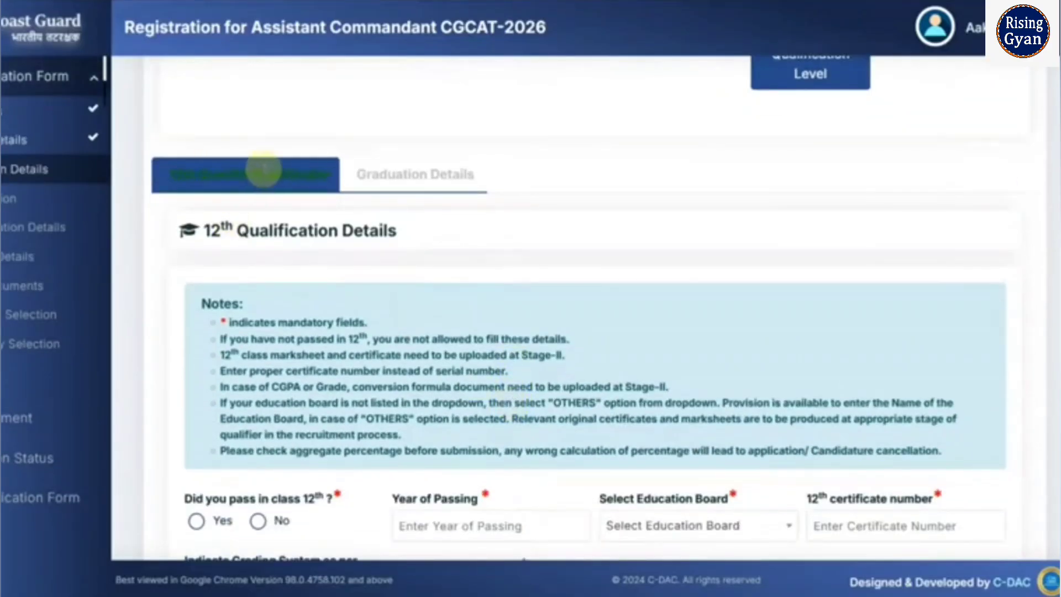
scroll(470, 226, up, 2)
click(519, 130)
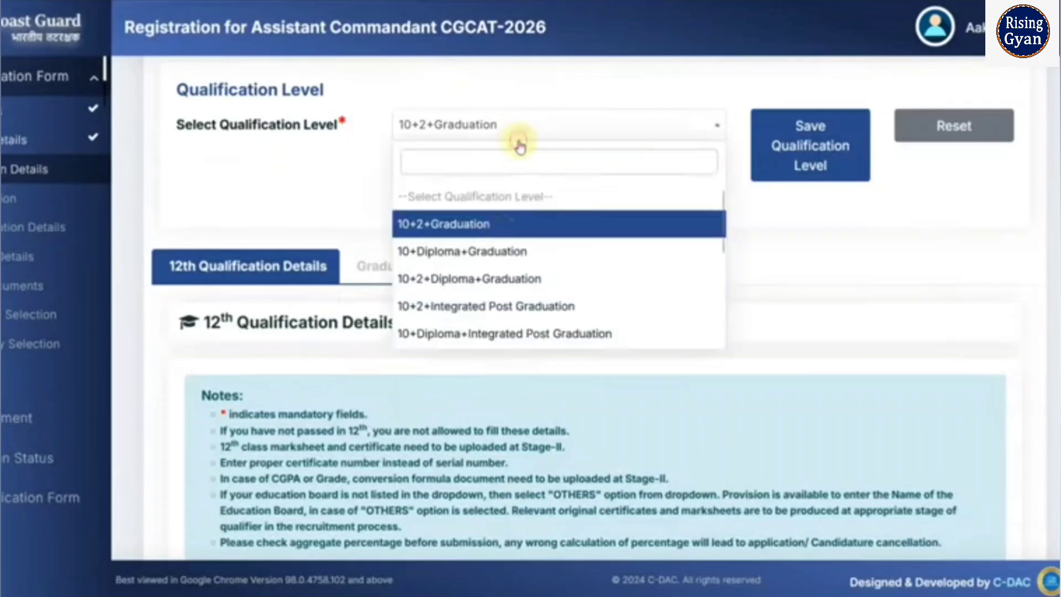
click(500, 252)
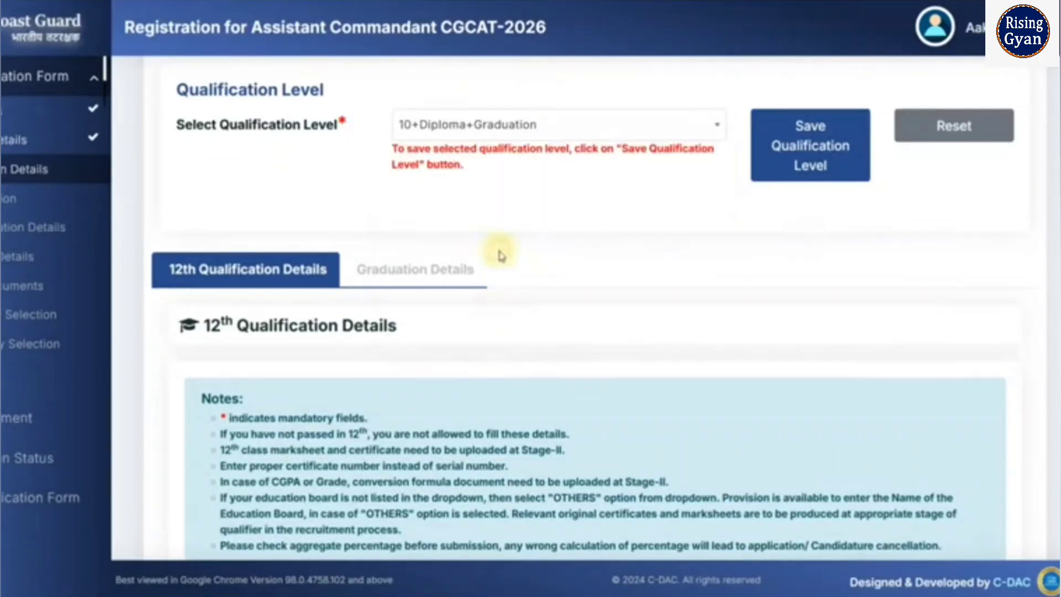
click(773, 171)
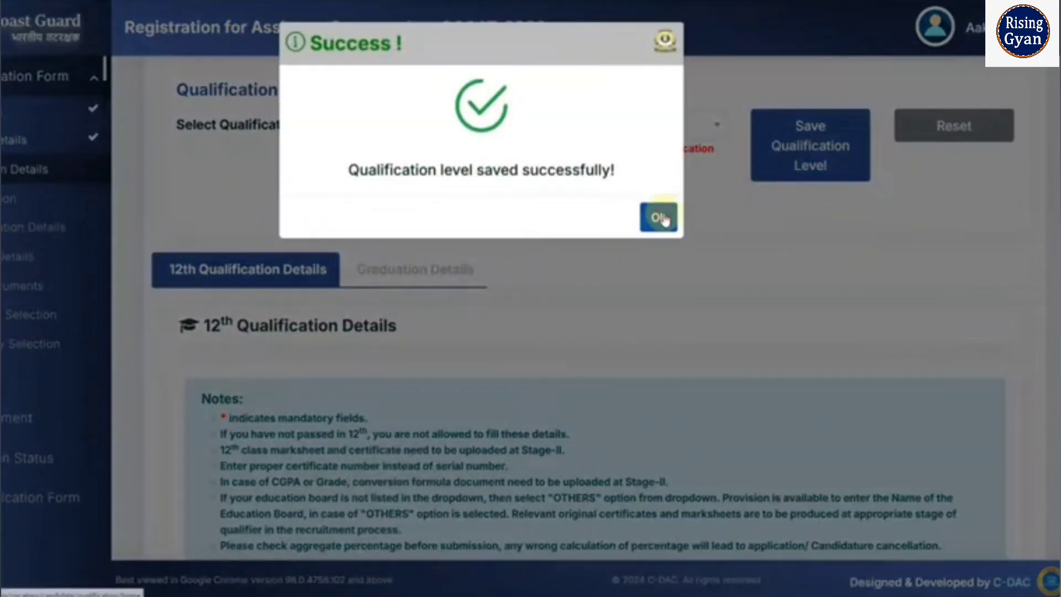
click(659, 217)
- Switch back to 10+2+Graduation, save it and acknowledge the confirmation
scroll(330, 298, down, 3)
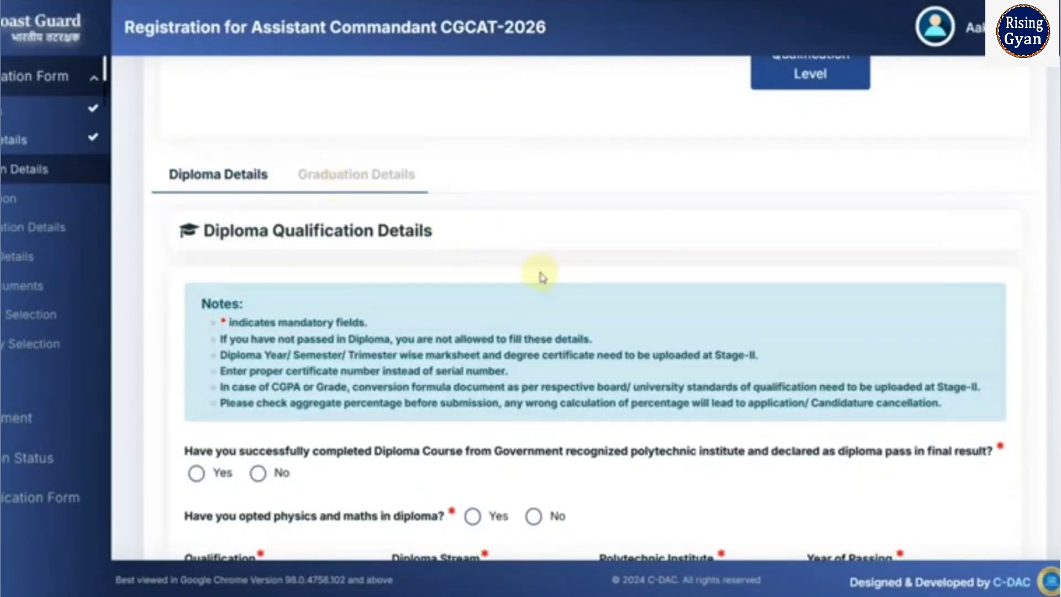
scroll(541, 276, up, 4)
click(548, 222)
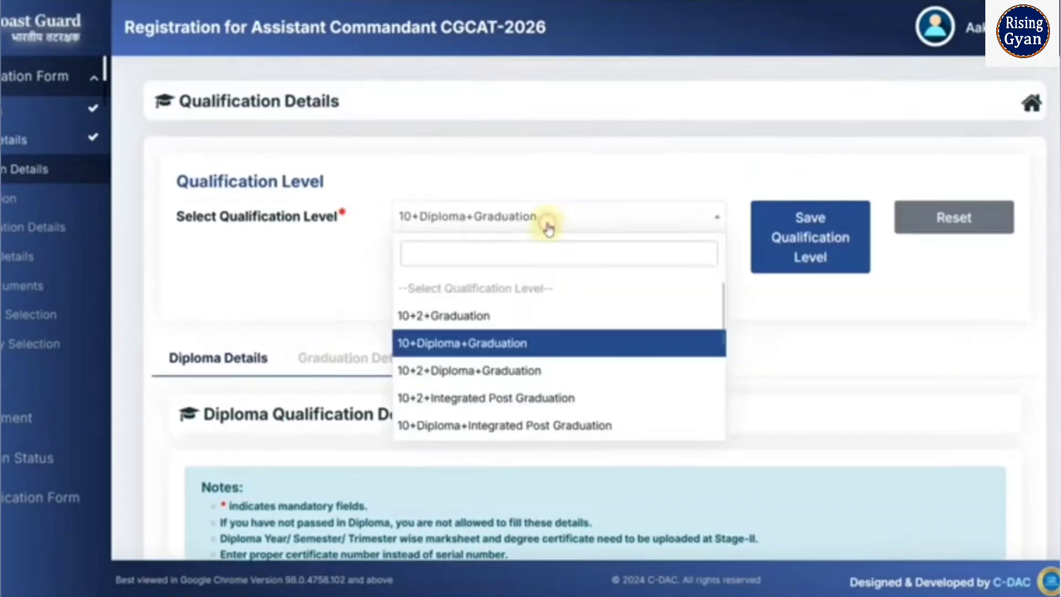
click(511, 312)
click(773, 252)
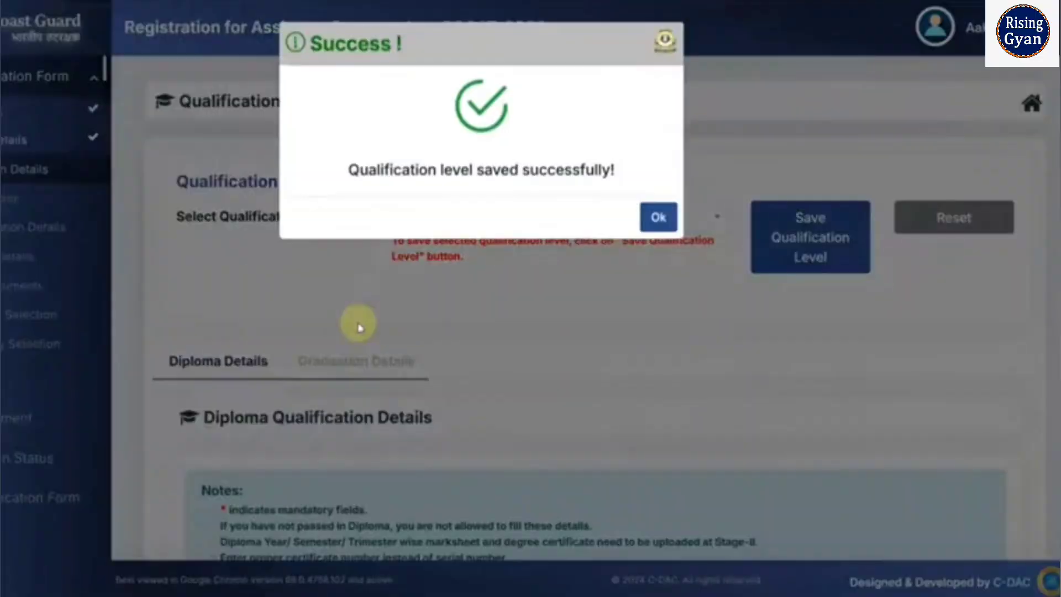
click(657, 218)
- Set the 12th year of passing to 2020
scroll(449, 308, down, 2)
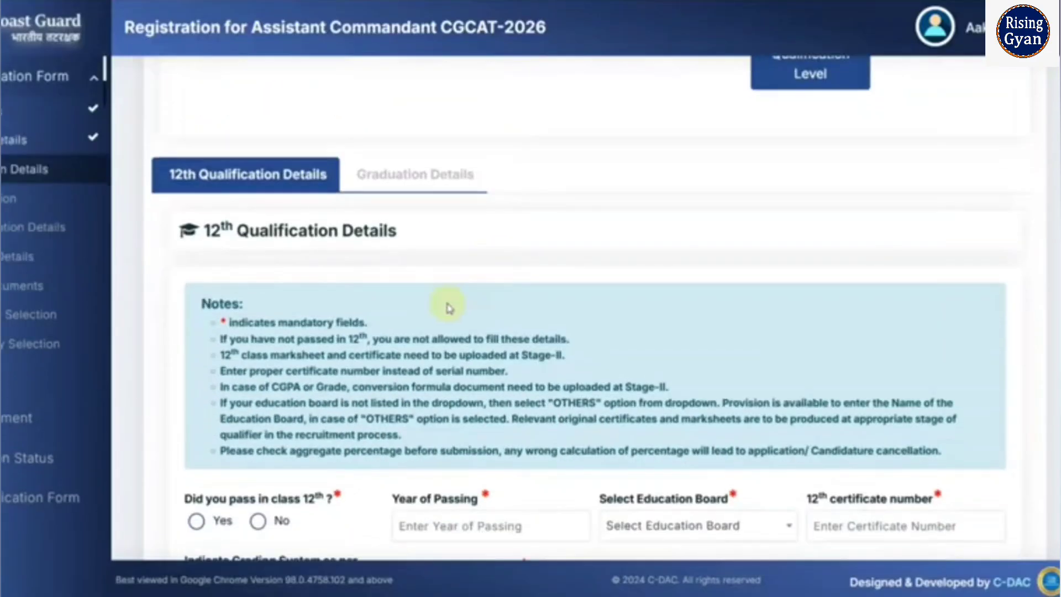
scroll(439, 309, down, 3)
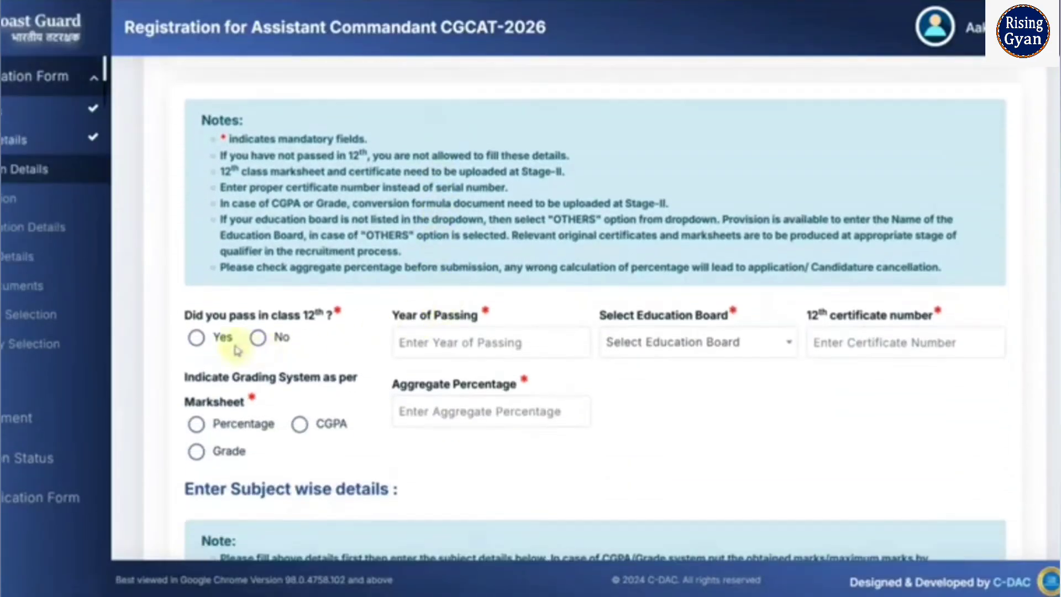
click(466, 342)
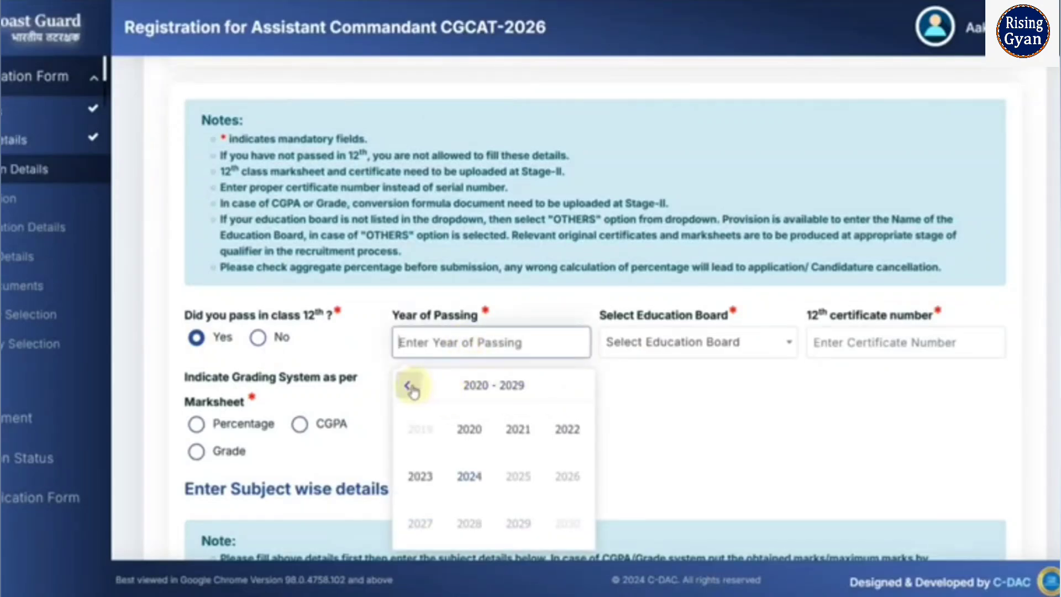
click(471, 427)
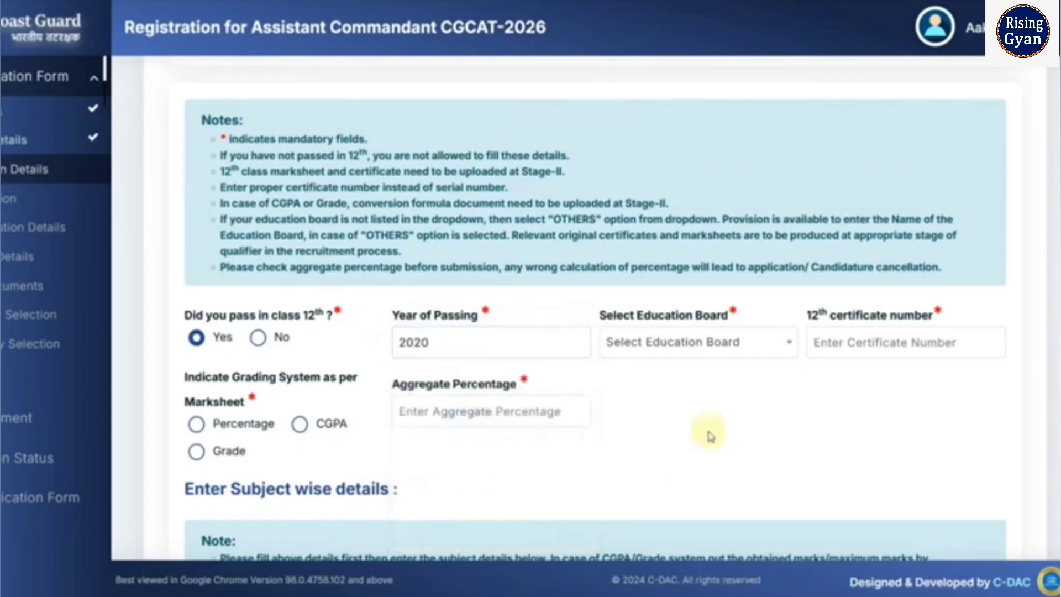
- Choose Board of Secondary Education (Rajasthan) as the 12th education board
click(682, 354)
scroll(696, 442, down, 3)
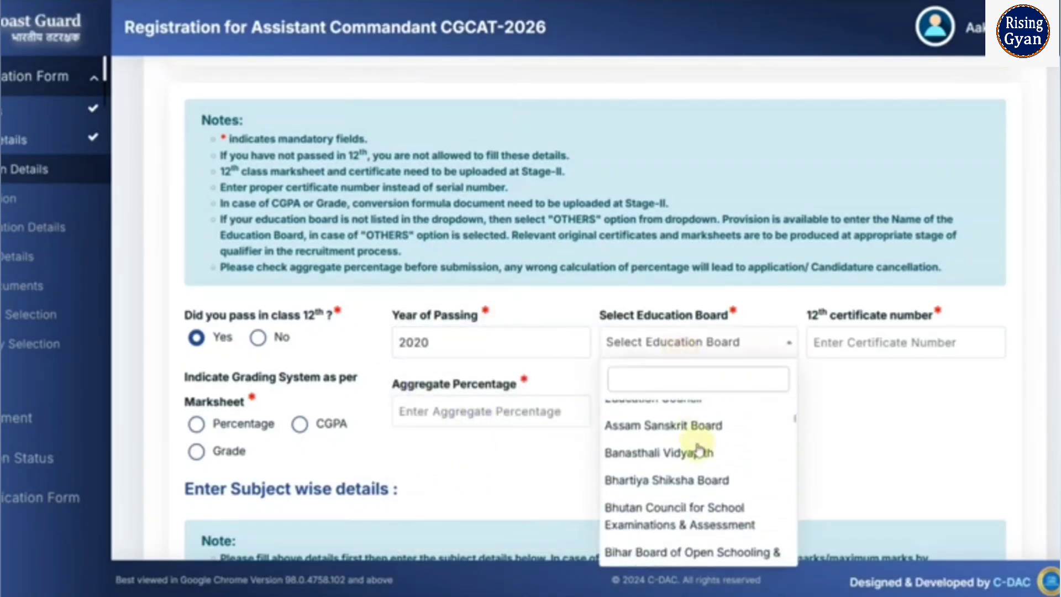
scroll(698, 450, down, 5)
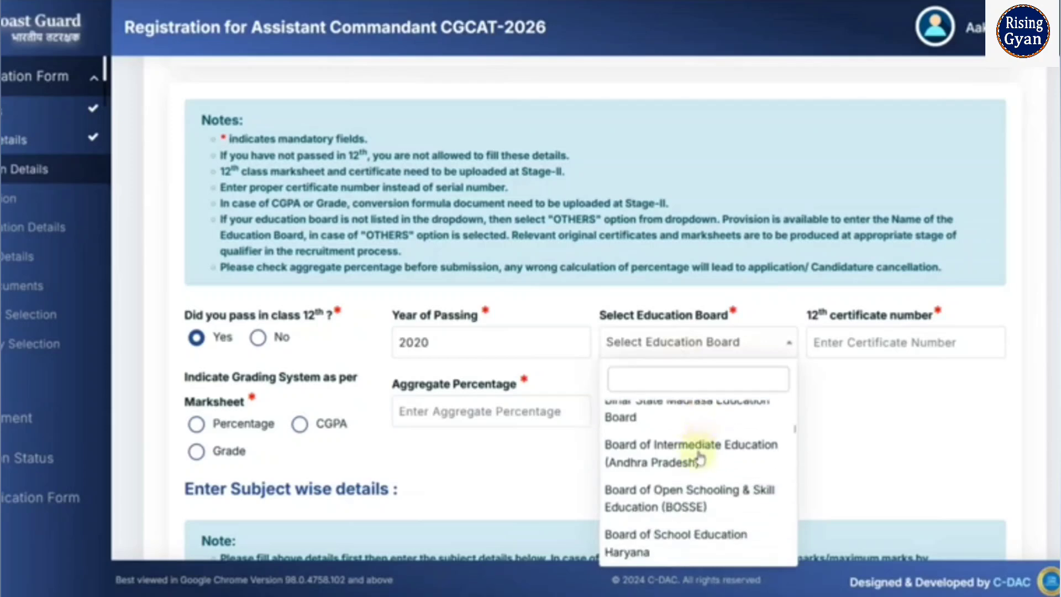
click(700, 458)
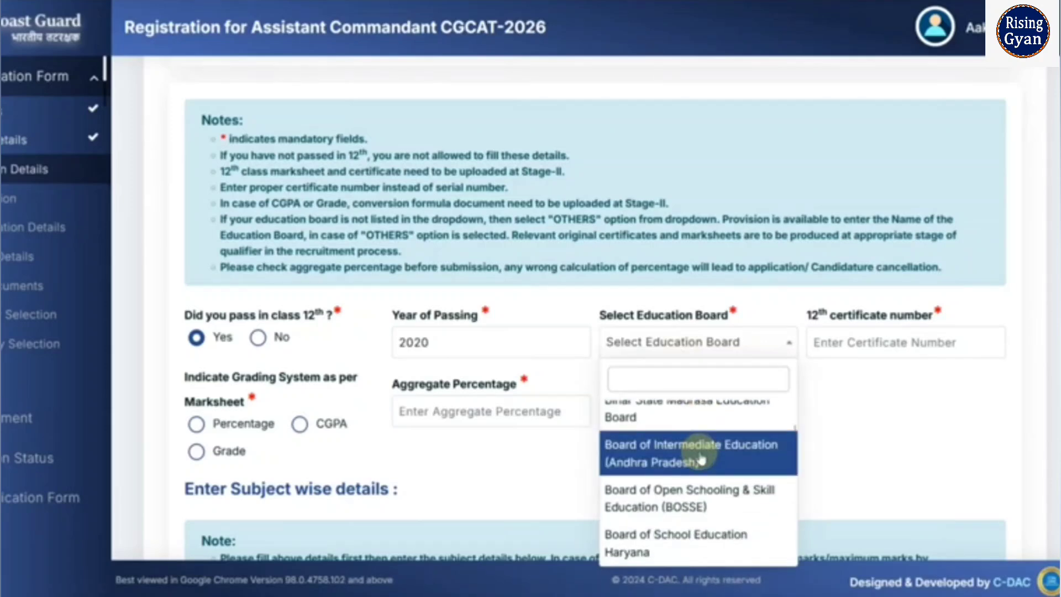
scroll(701, 458, down, 2)
scroll(702, 460, down, 2)
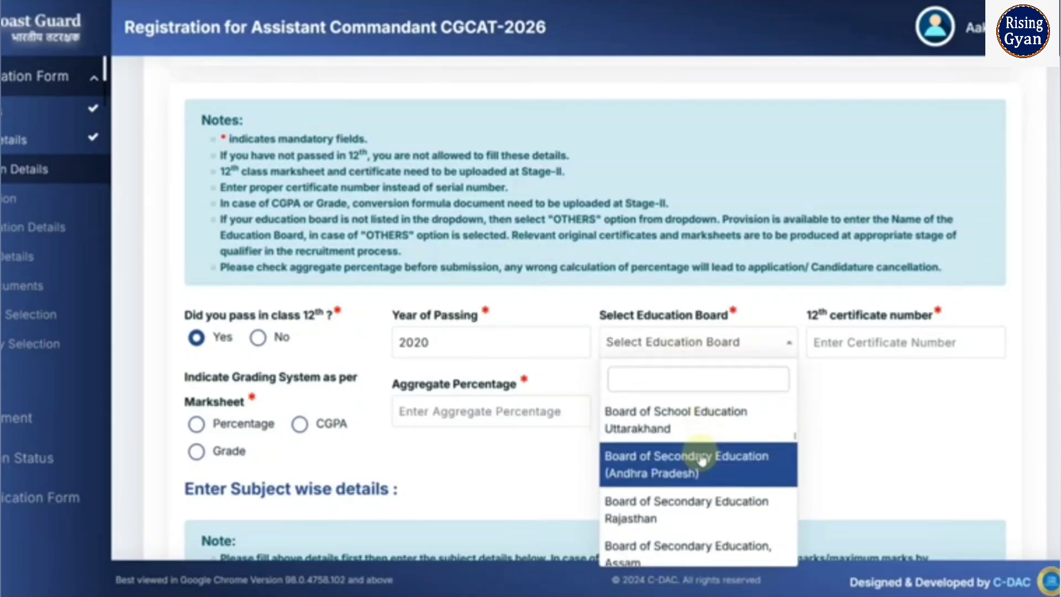
click(712, 497)
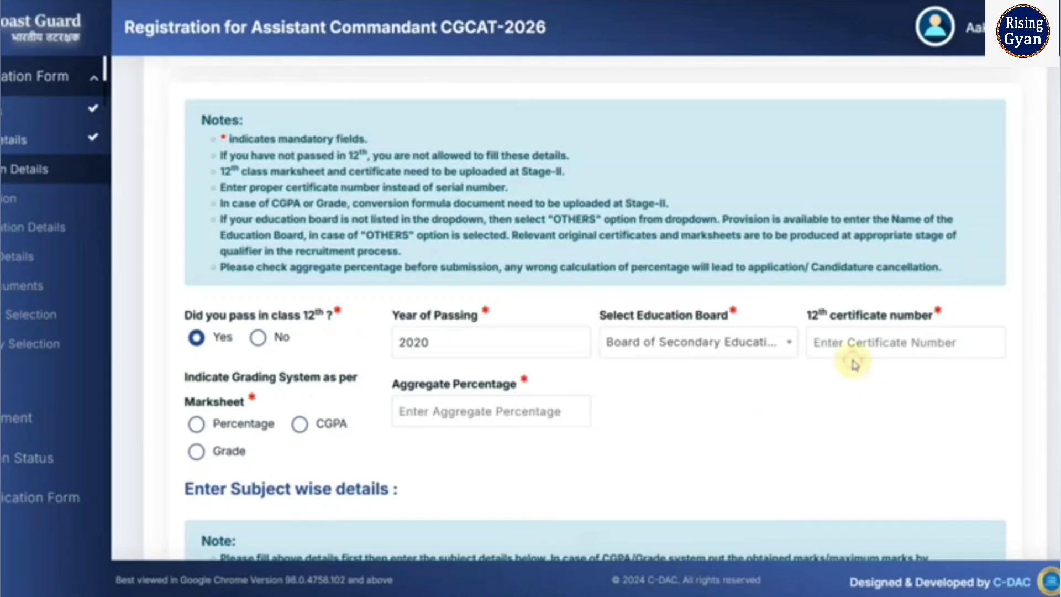
- Enter the 12th certificate number and select Percentage as the grading system
click(851, 352)
text(6546545)
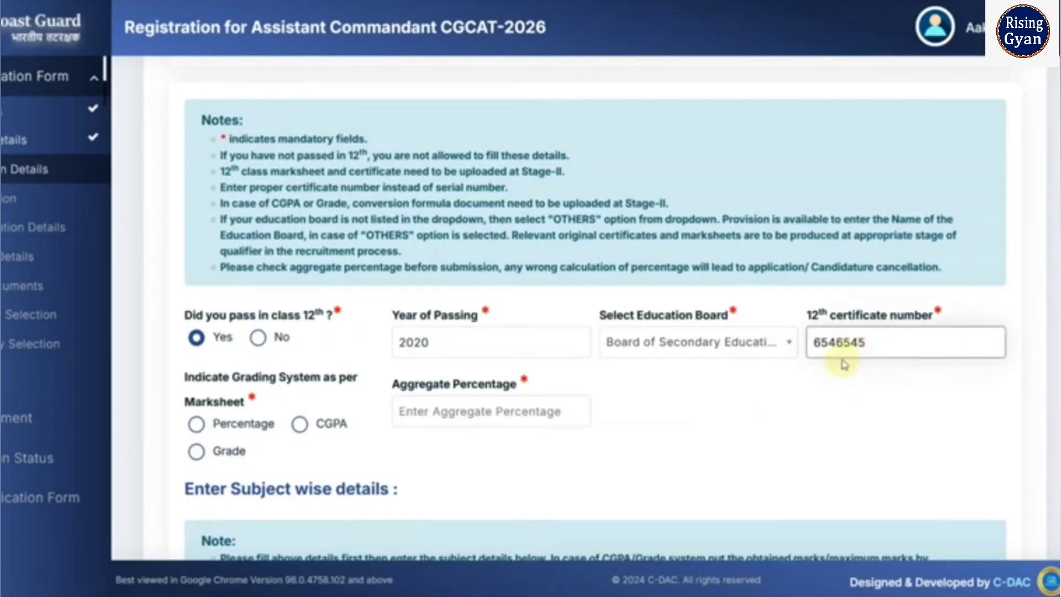
click(198, 427)
click(458, 417)
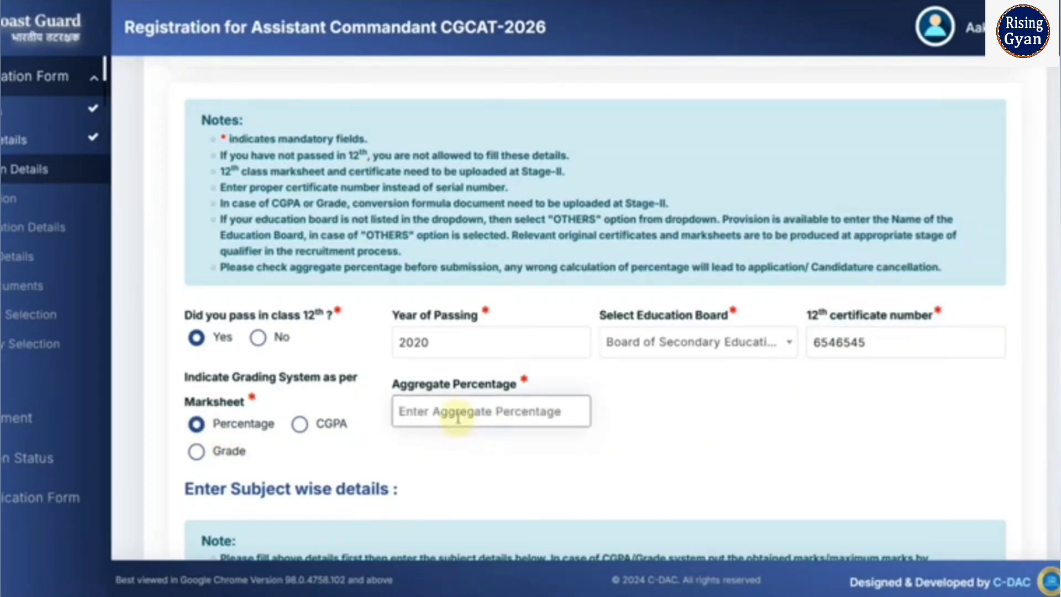
- Enter aggregate 80, then Physics 82/100 and Mathematics 83/100
text(80)
scroll(485, 428, down, 3)
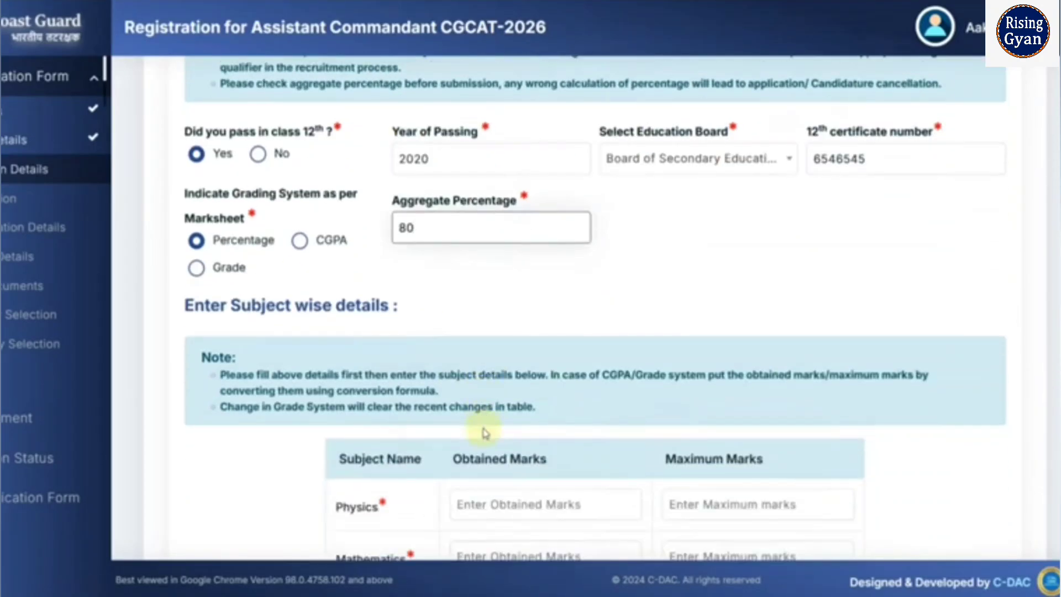
scroll(478, 428, down, 2)
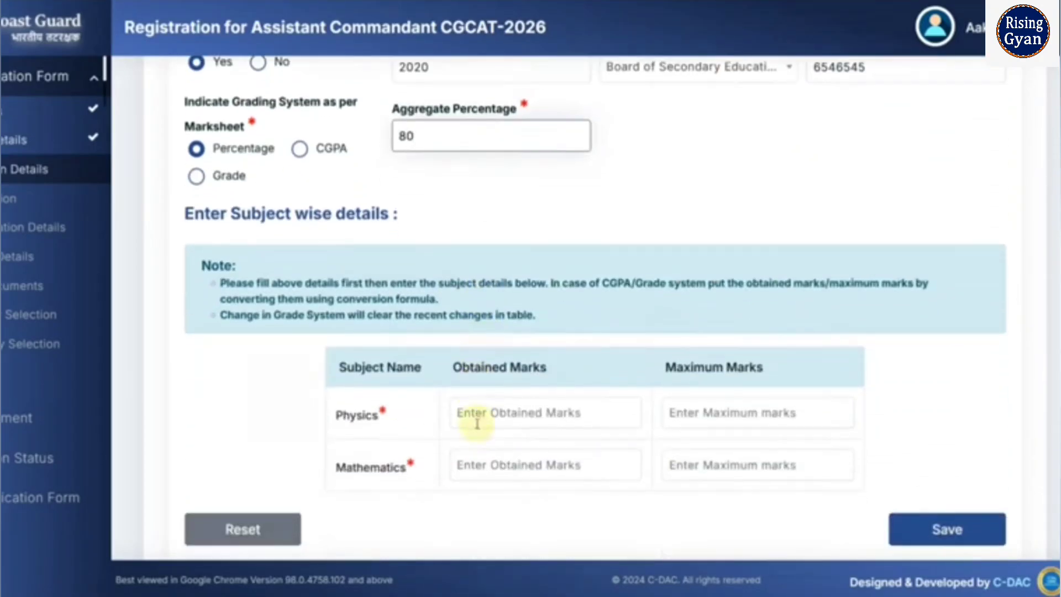
click(505, 423)
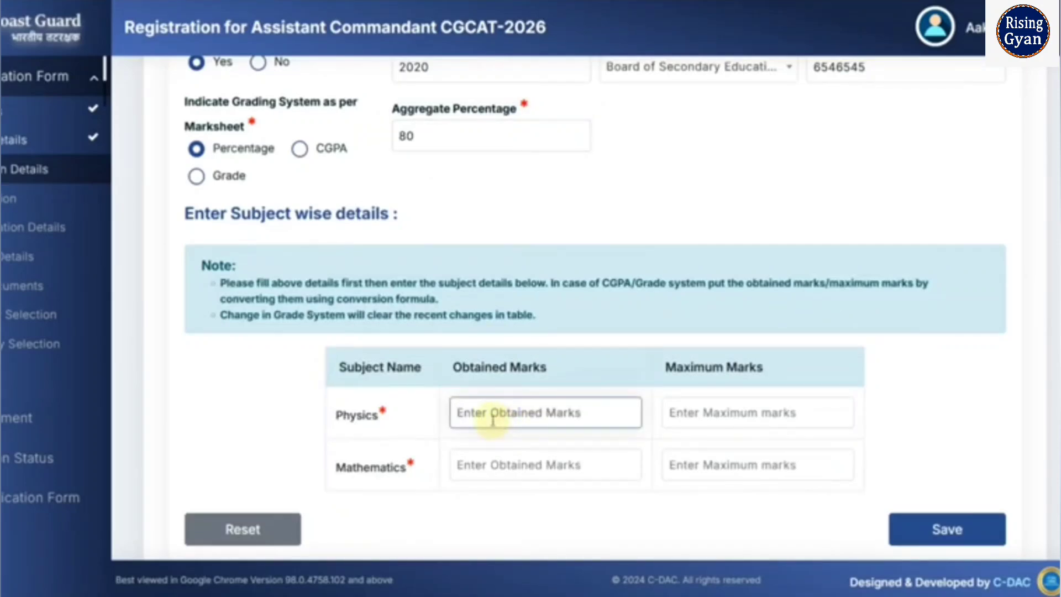
text(82)
key(Tab)
text(1)
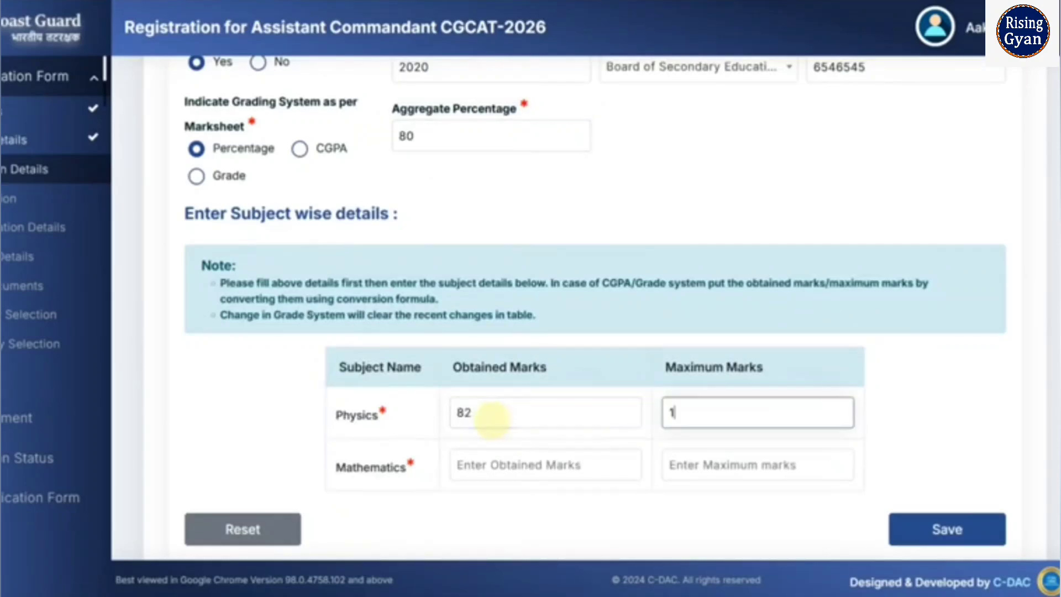
key(Tab)
text(8)
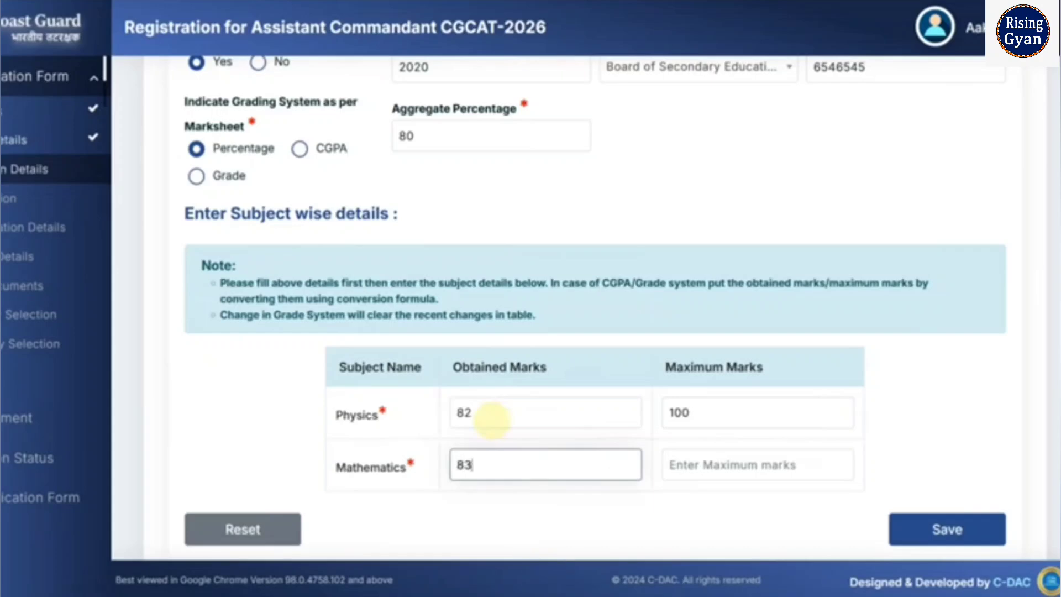
key(Tab)
text(1)
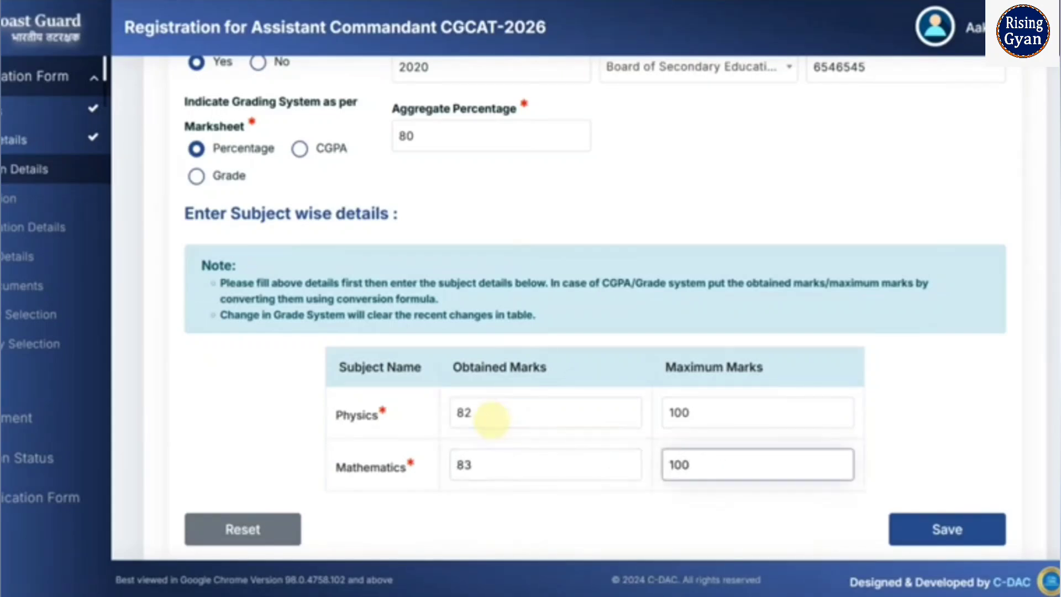
- Save the 12th qualification details and acknowledge the success message
click(927, 526)
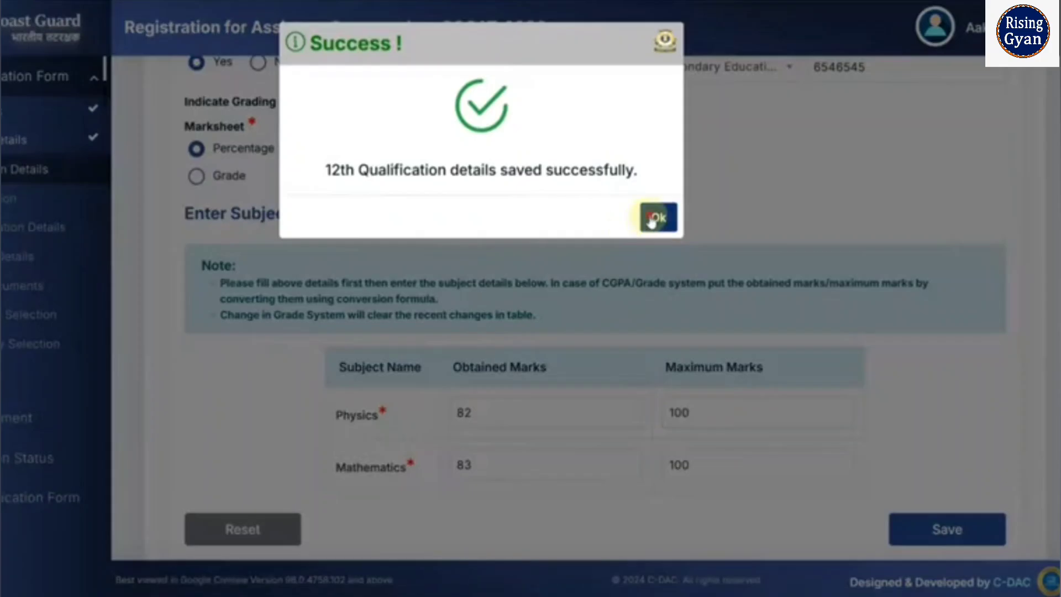
click(656, 218)
scroll(409, 322, down, 2)
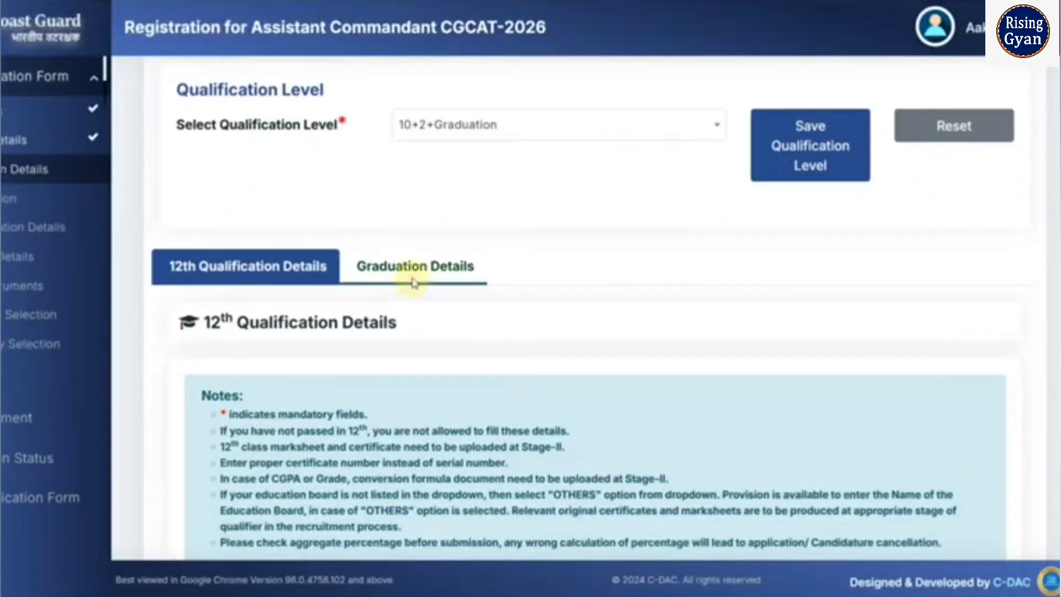
- In Graduation Details, set year of passing 2024 and degree Bachelor of Technology
click(415, 281)
scroll(497, 298, down, 6)
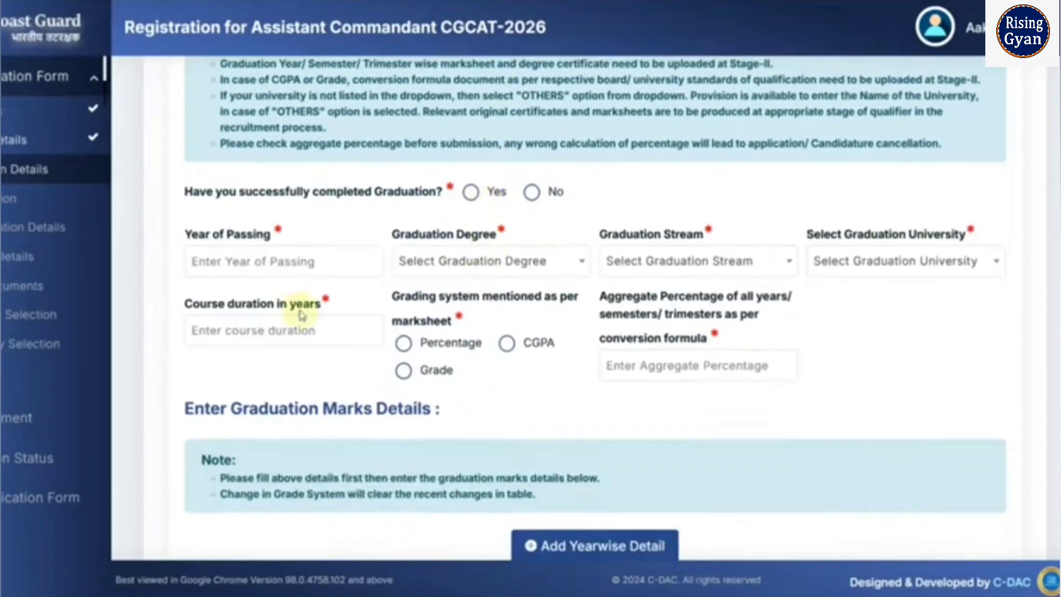
click(264, 267)
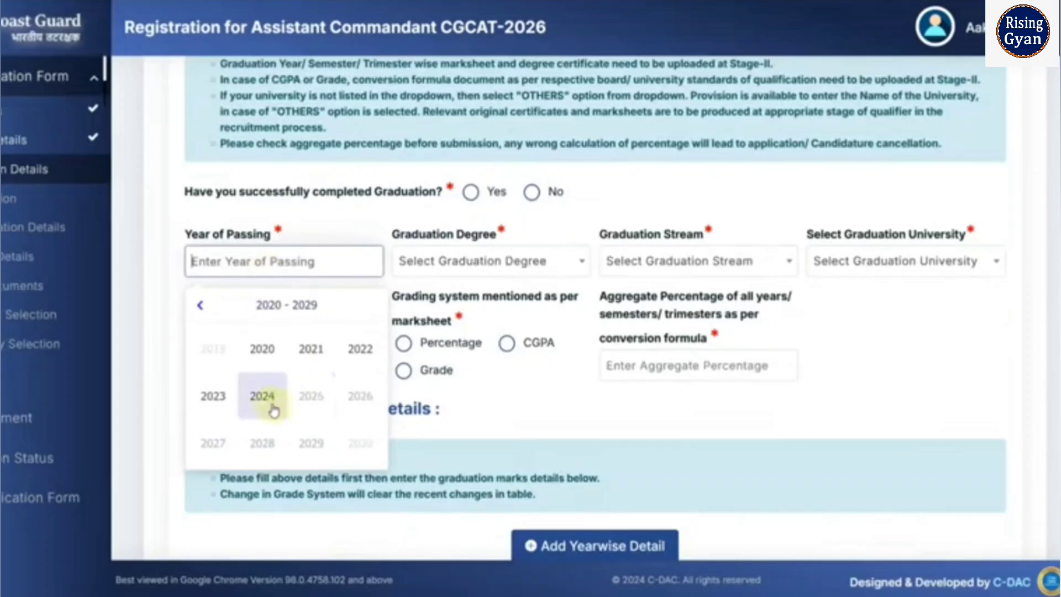
click(262, 395)
click(466, 262)
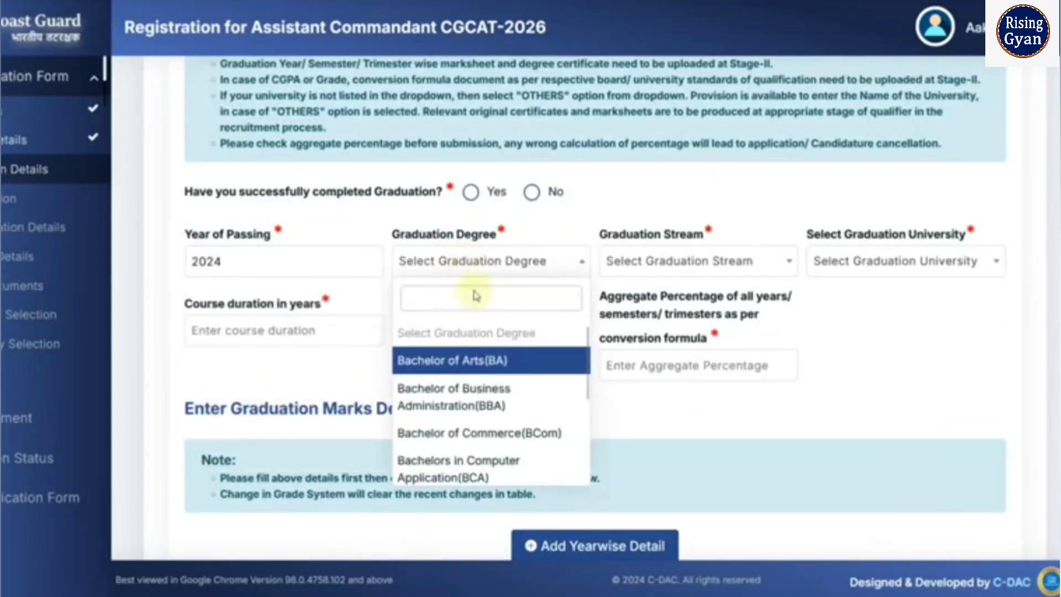
scroll(516, 437, down, 2)
click(522, 446)
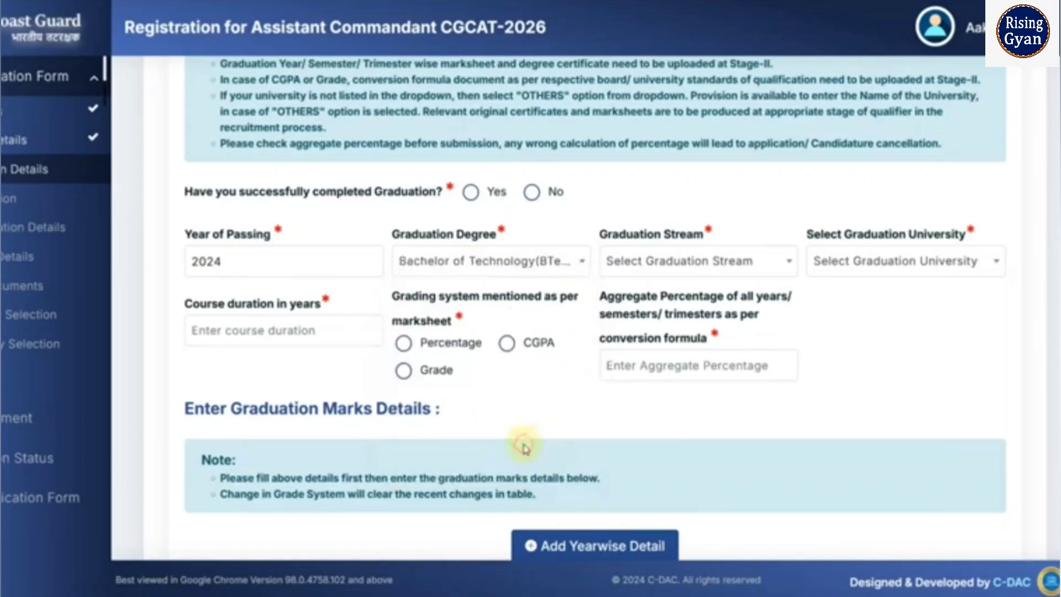
- Choose Mechanical Engineering stream and Rajasthan Technical University
click(663, 261)
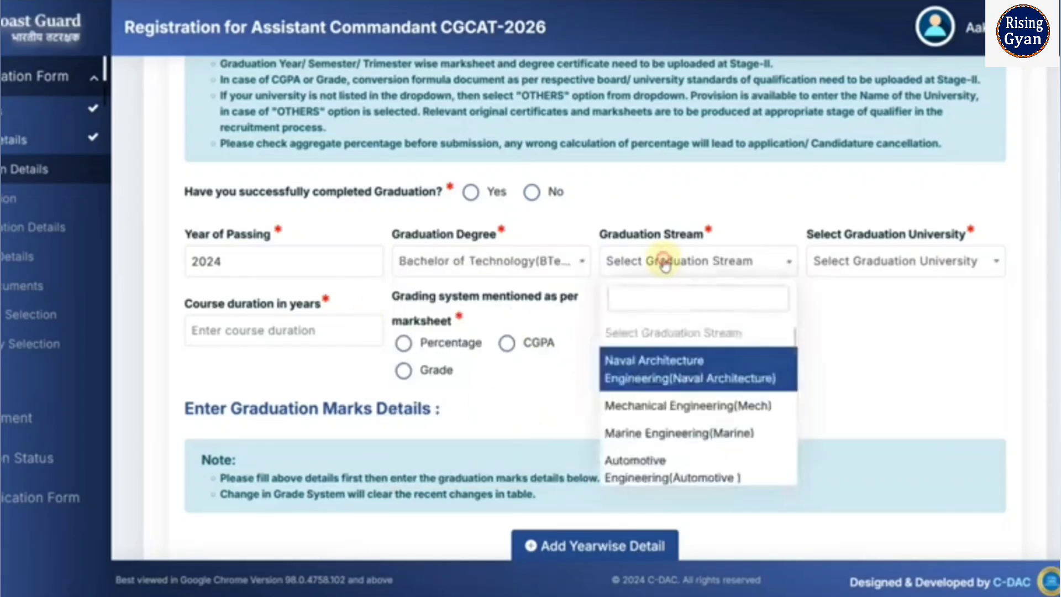
click(688, 405)
click(886, 265)
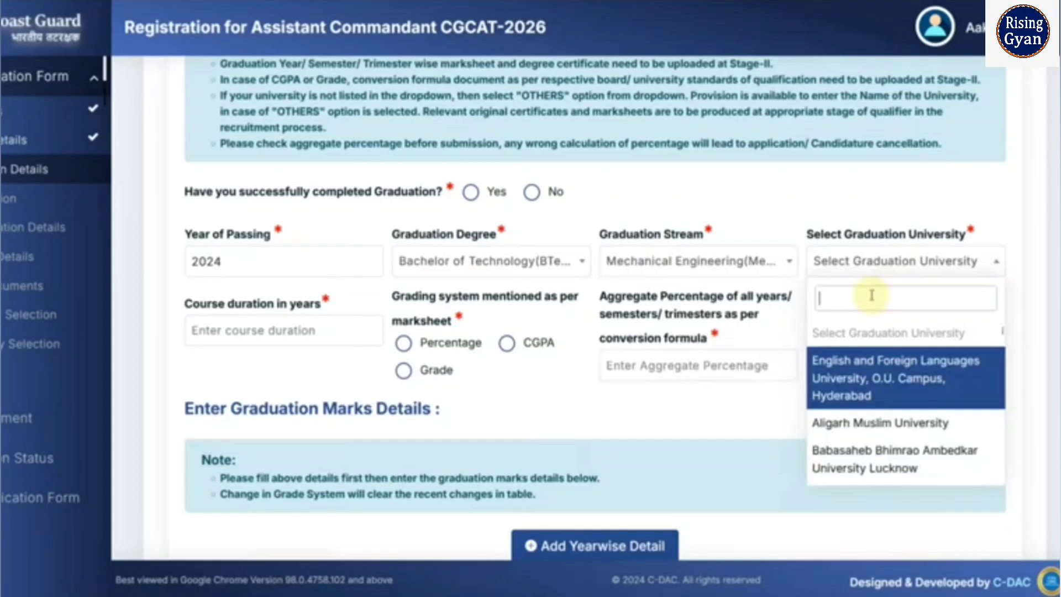
text(RA)
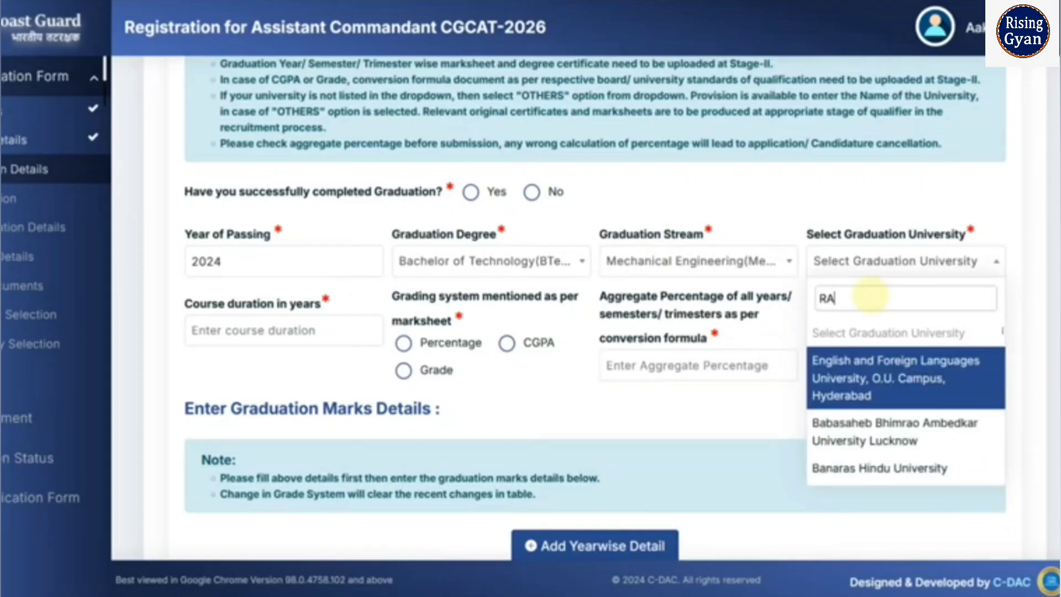
text(JASTHAN)
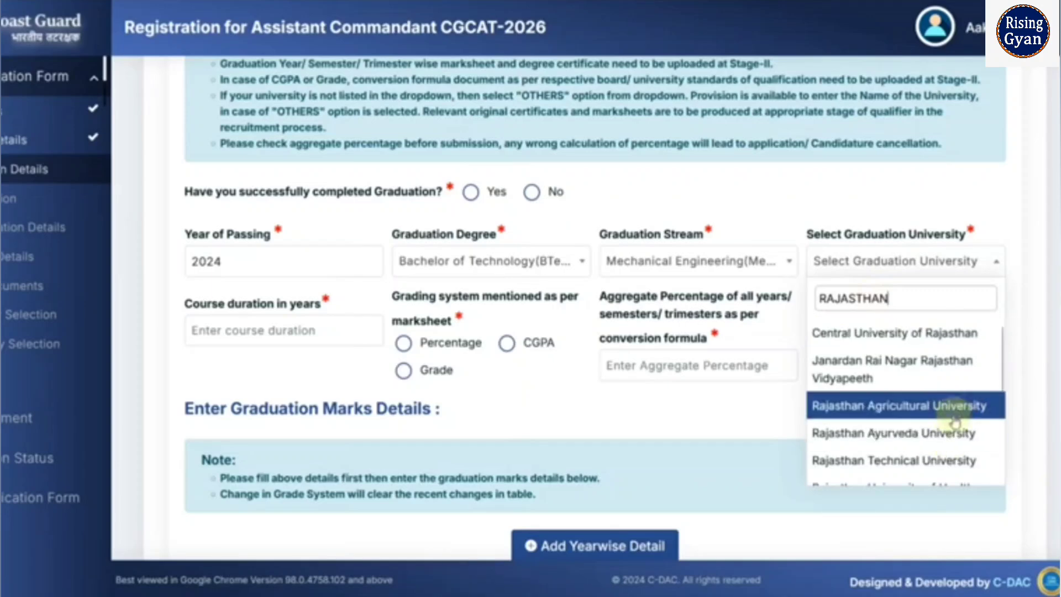
click(942, 460)
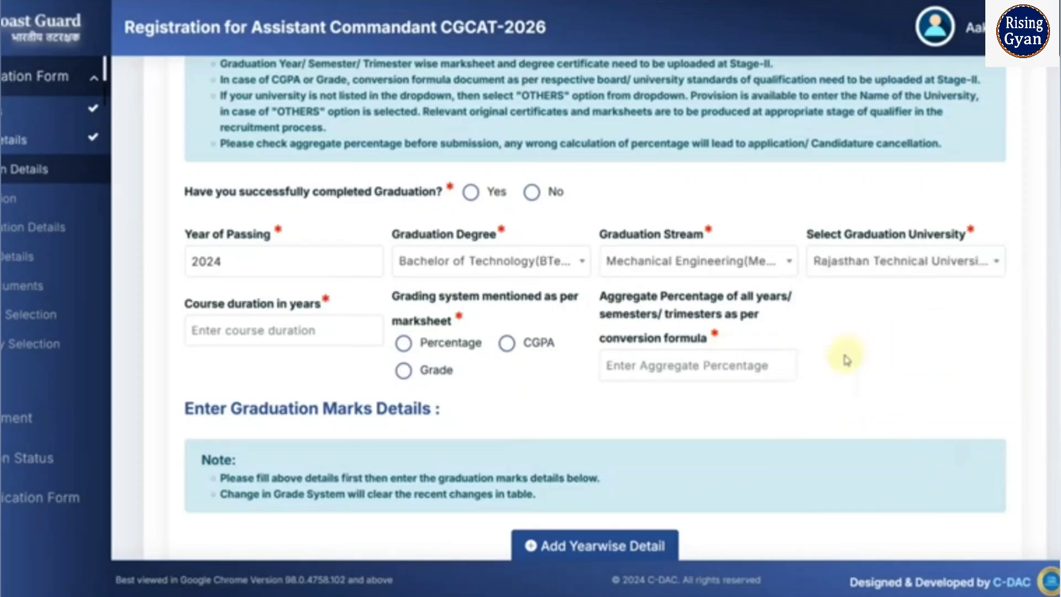
- Enter a 4-year duration, Percentage grading and aggregate 80
click(329, 332)
text(4)
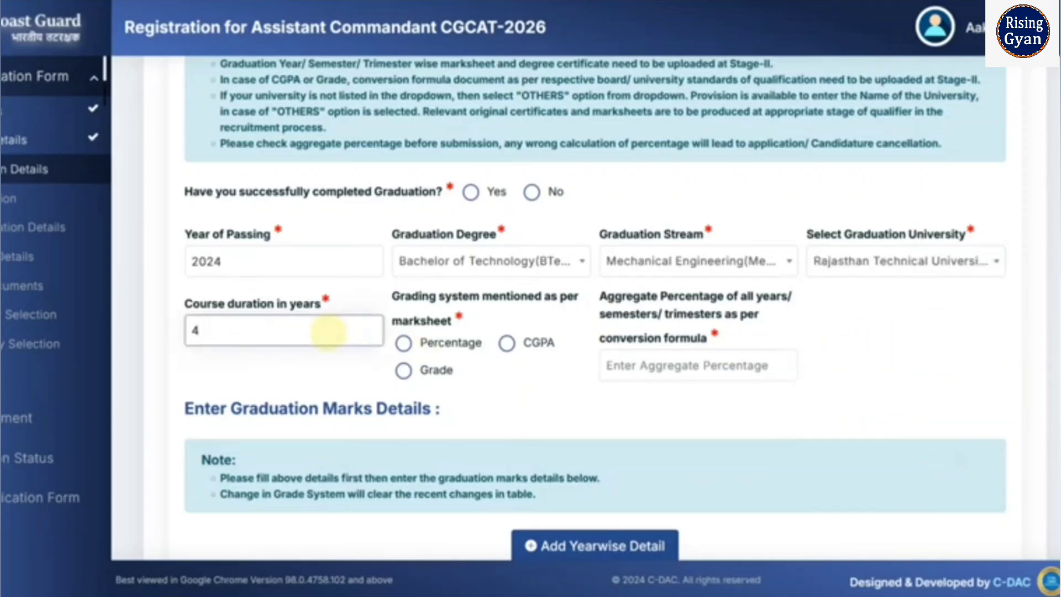
click(667, 349)
text(80)
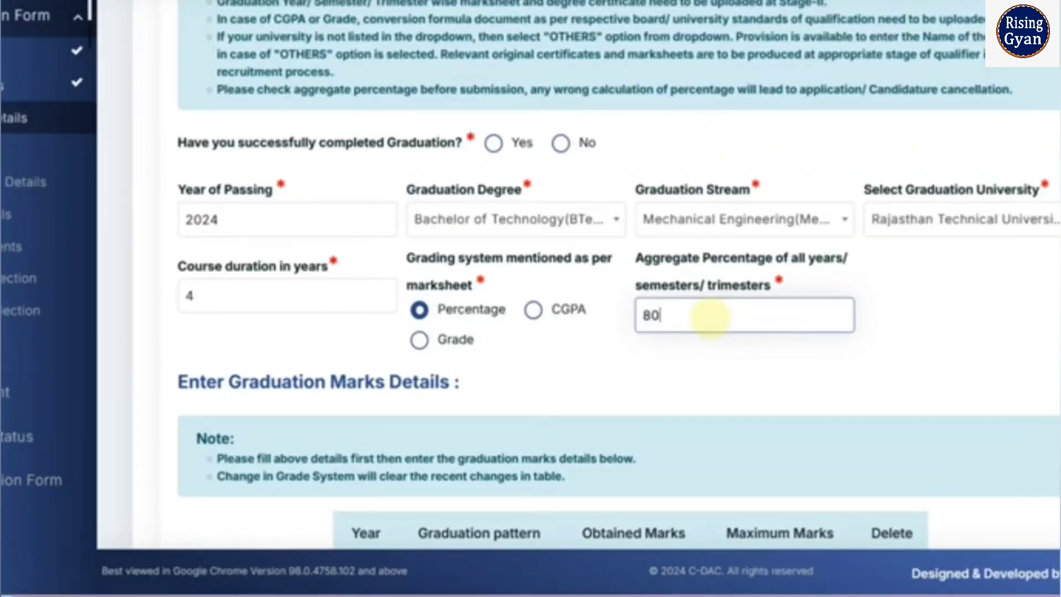
click(582, 370)
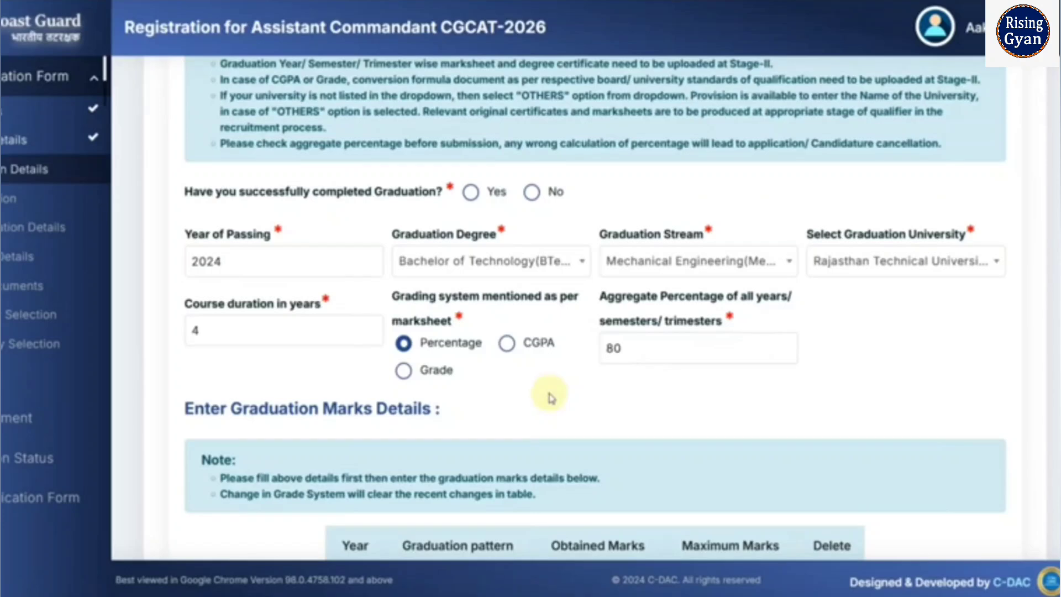
- Add year-wise rows and set Year 1 to Semester pattern with maximum marks 1000
scroll(550, 397, down, 3)
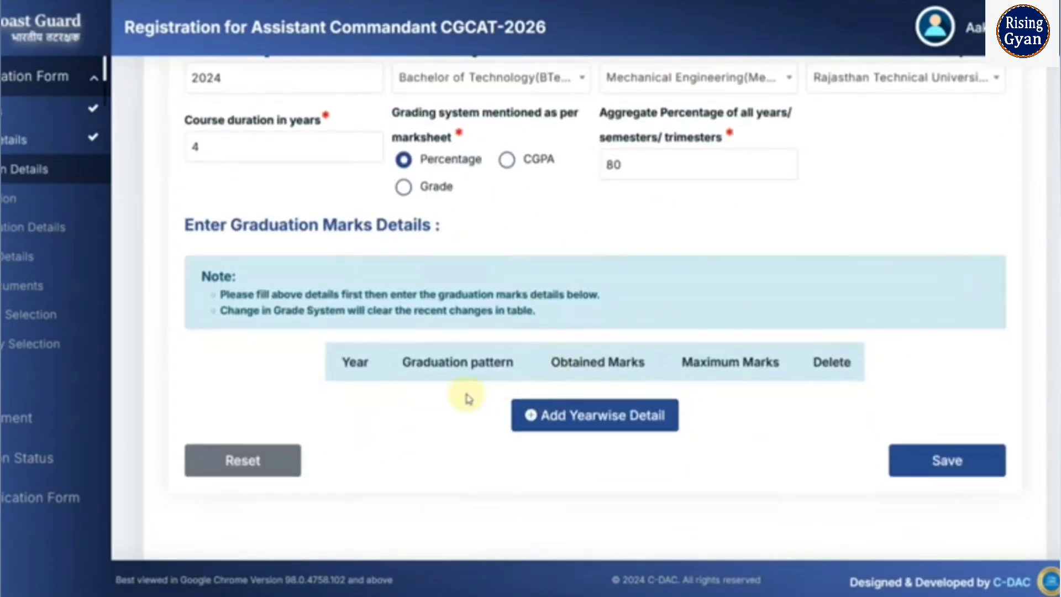
click(543, 416)
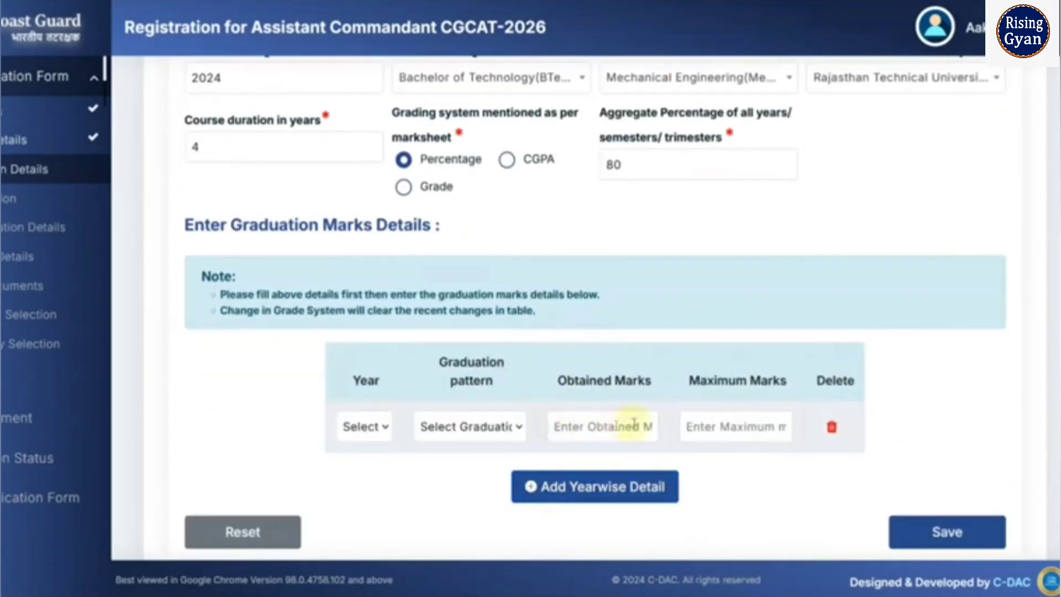
click(542, 485)
scroll(547, 486, down, 2)
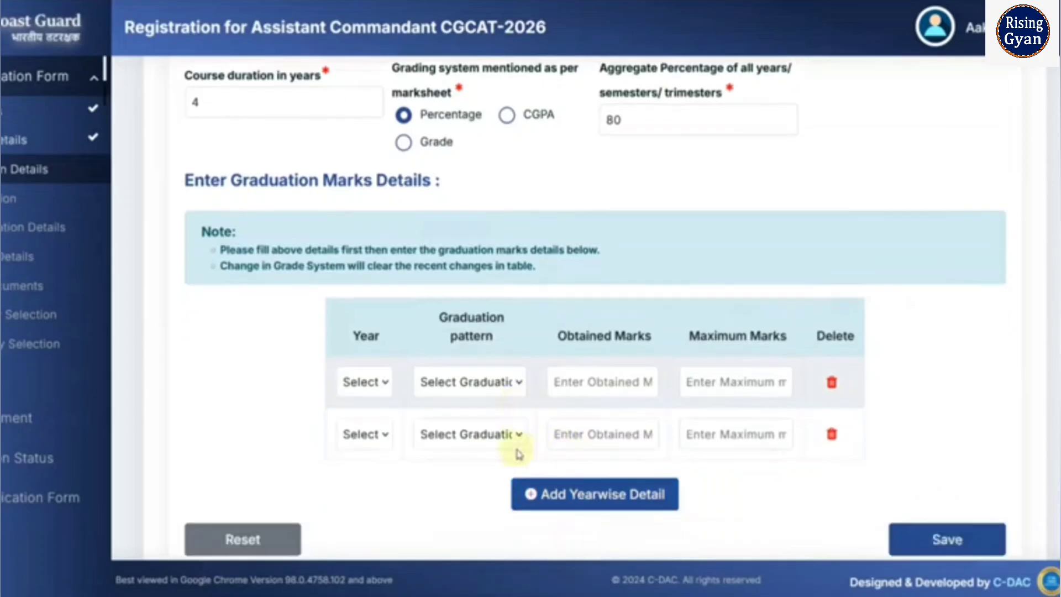
click(379, 345)
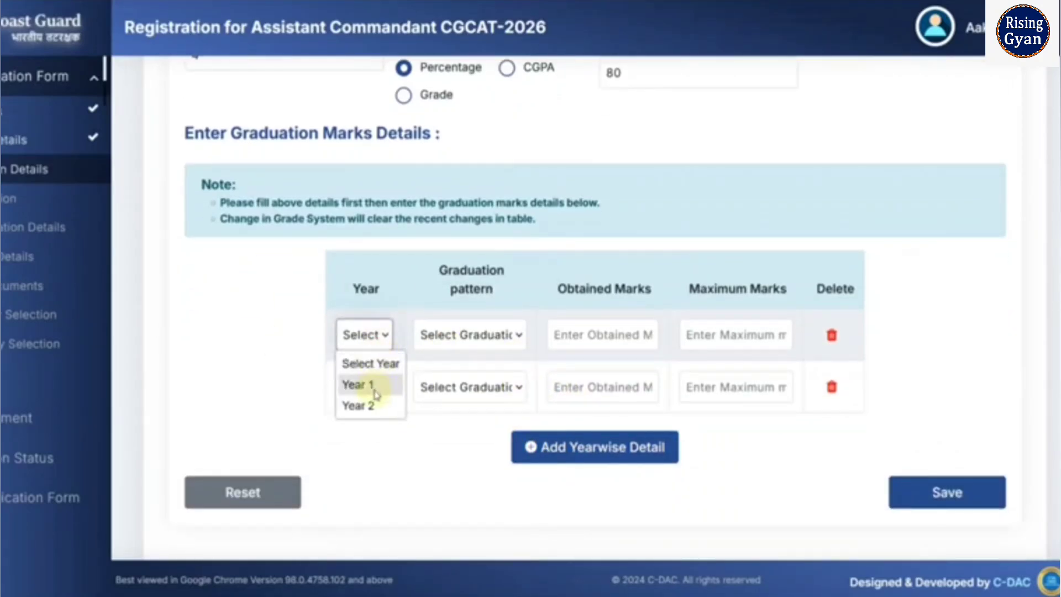
click(373, 387)
click(464, 336)
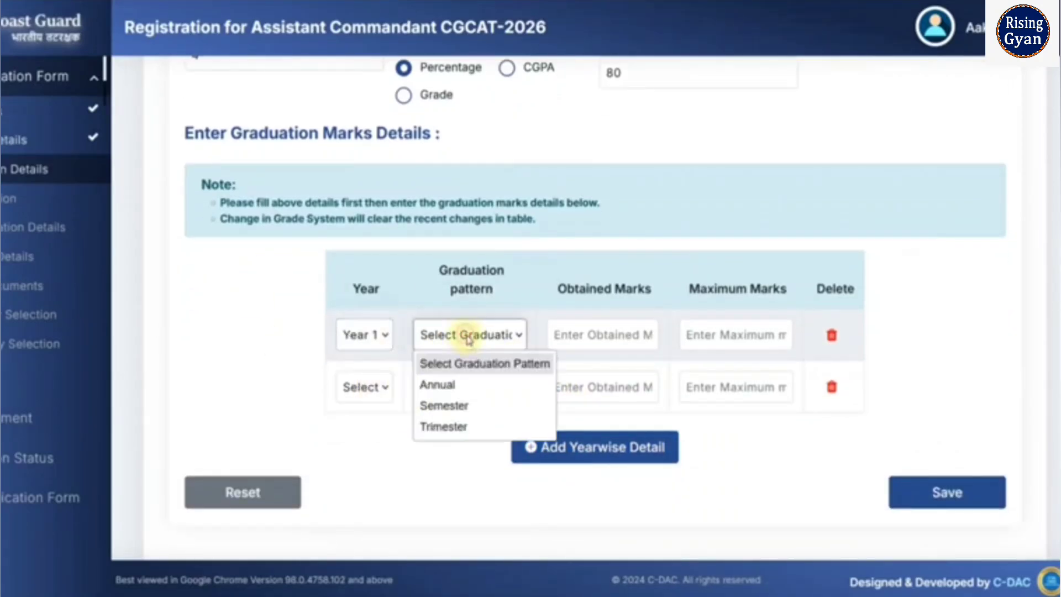
click(467, 406)
click(596, 337)
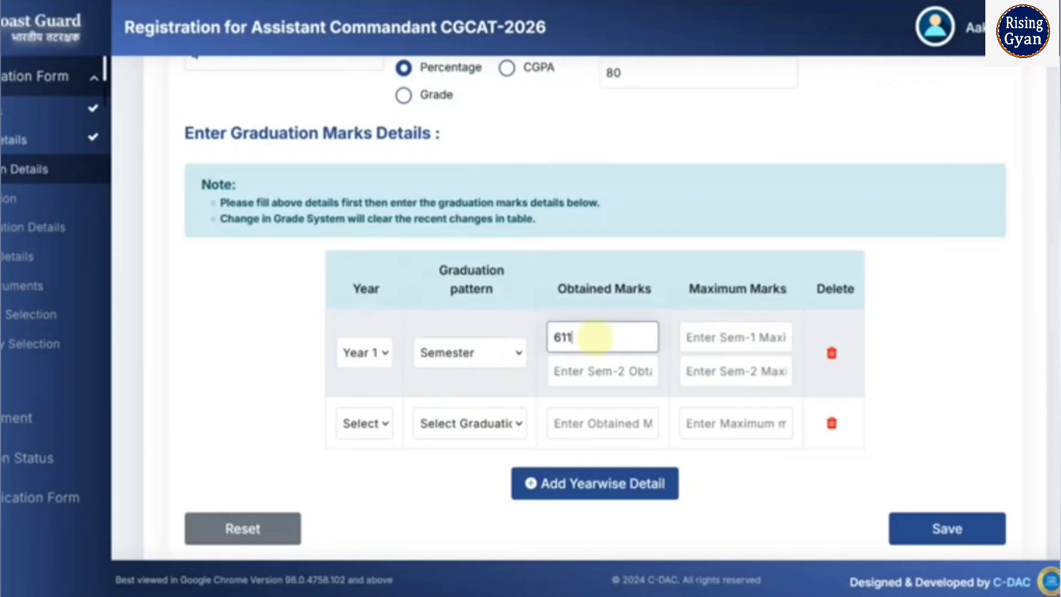
click(708, 329)
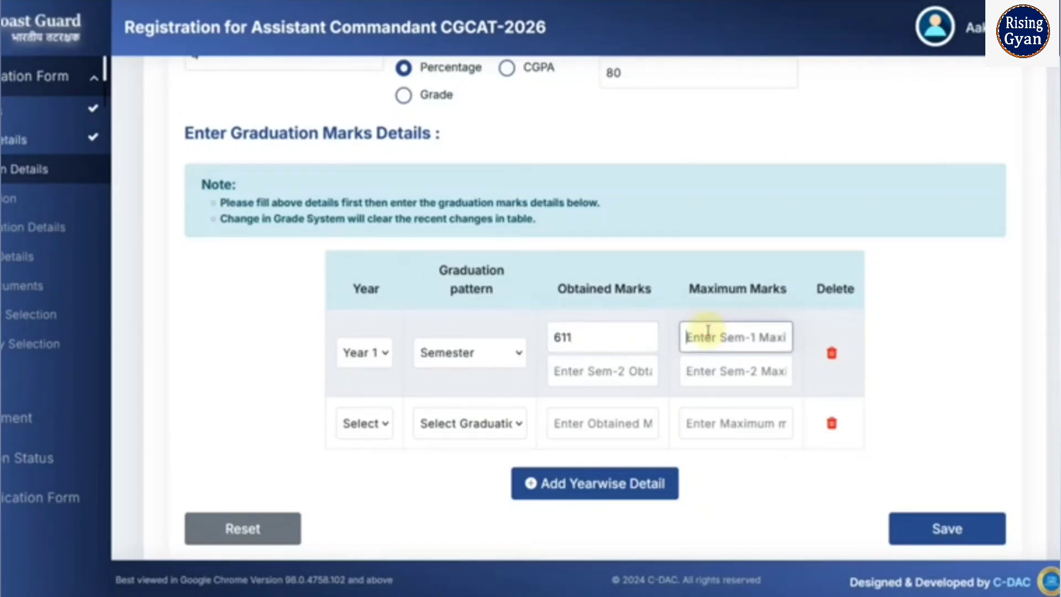
text(1)
text(000)
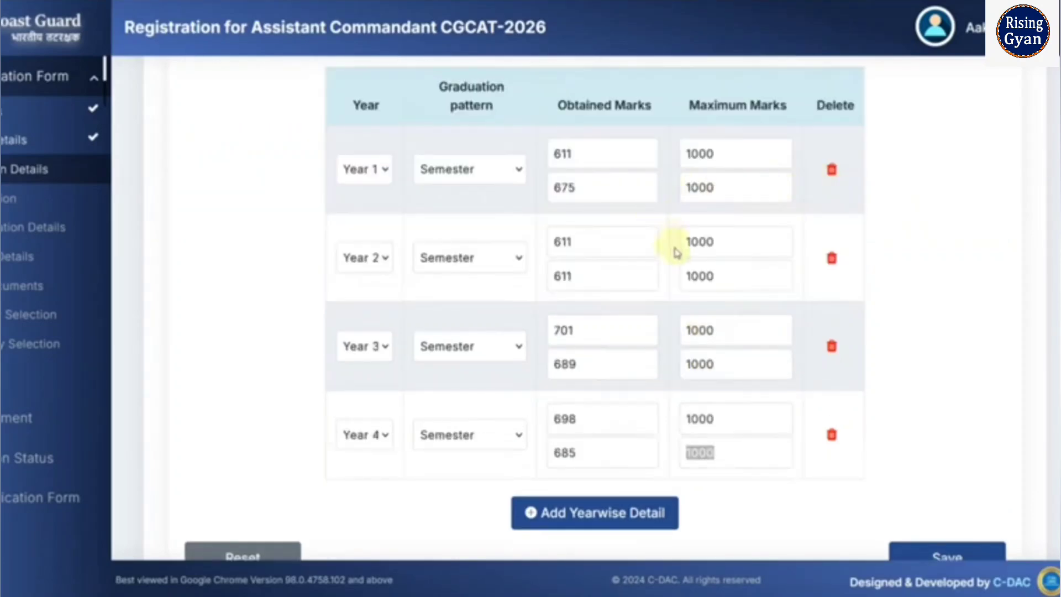
- Set the second row's pattern to Semester and save the graduation marks
click(367, 258)
click(449, 264)
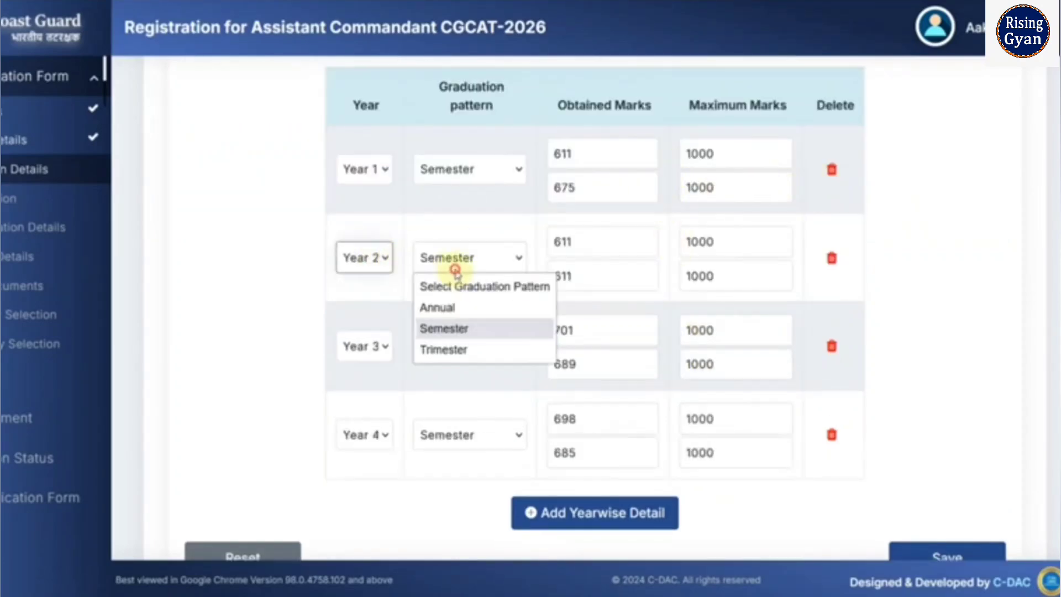
click(584, 304)
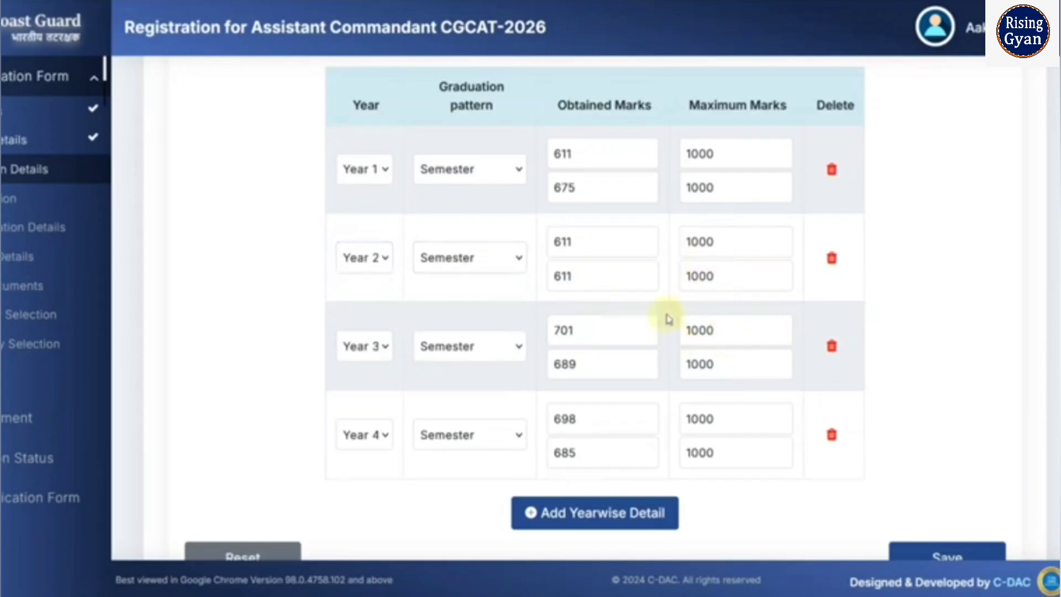
scroll(779, 412, down, 2)
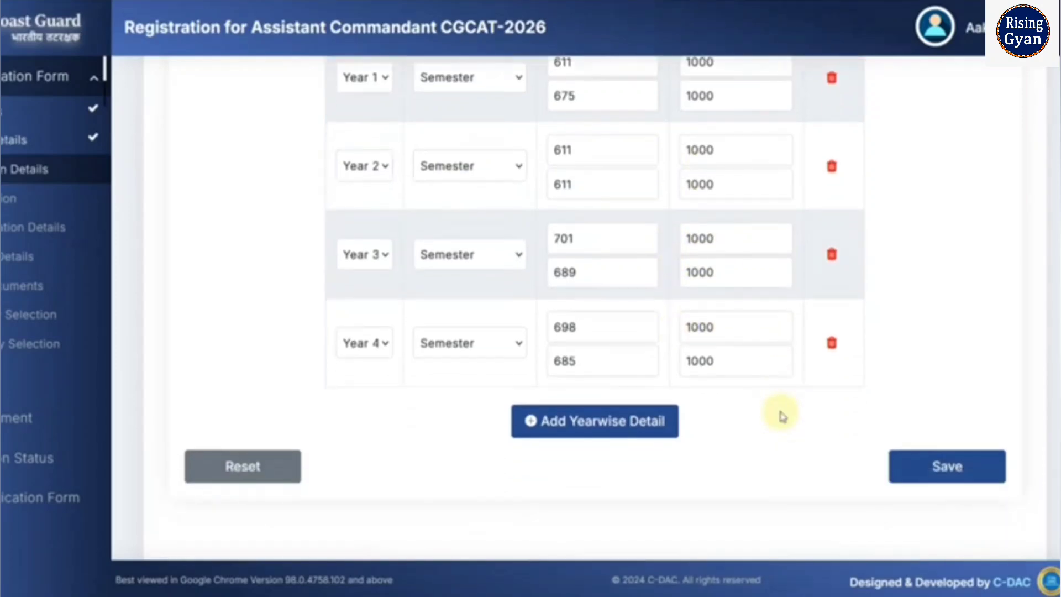
click(945, 470)
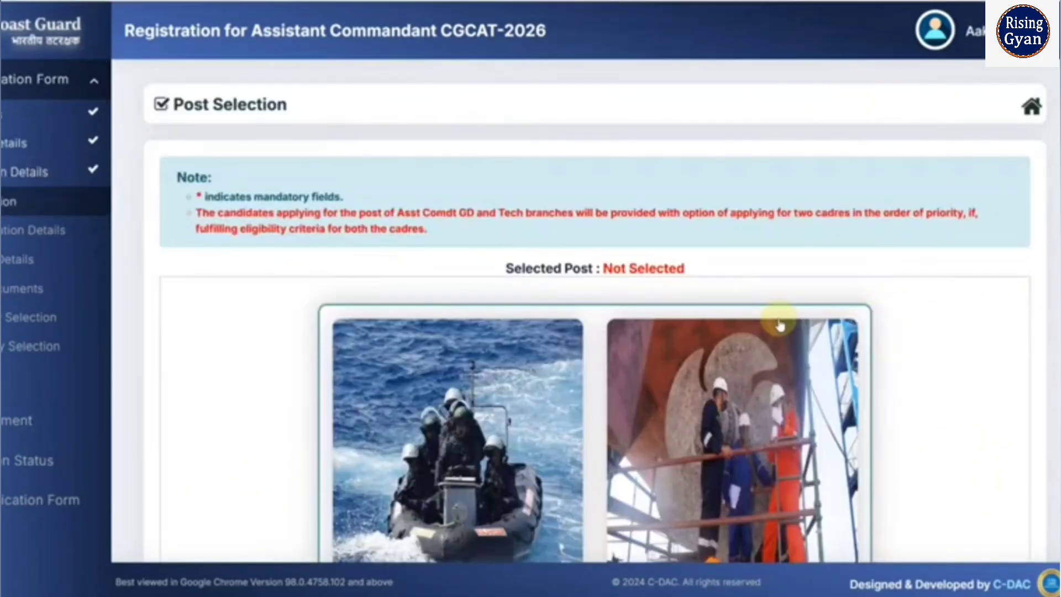
- Select General Duty (GD) as the post, save, and confirm the alerts
scroll(779, 325, down, 3)
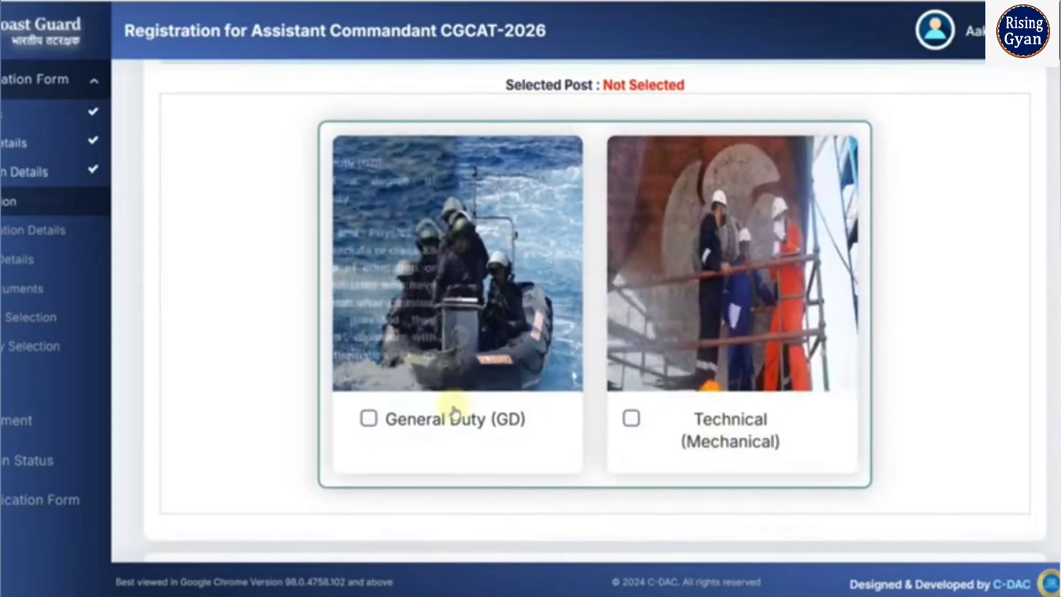
click(373, 424)
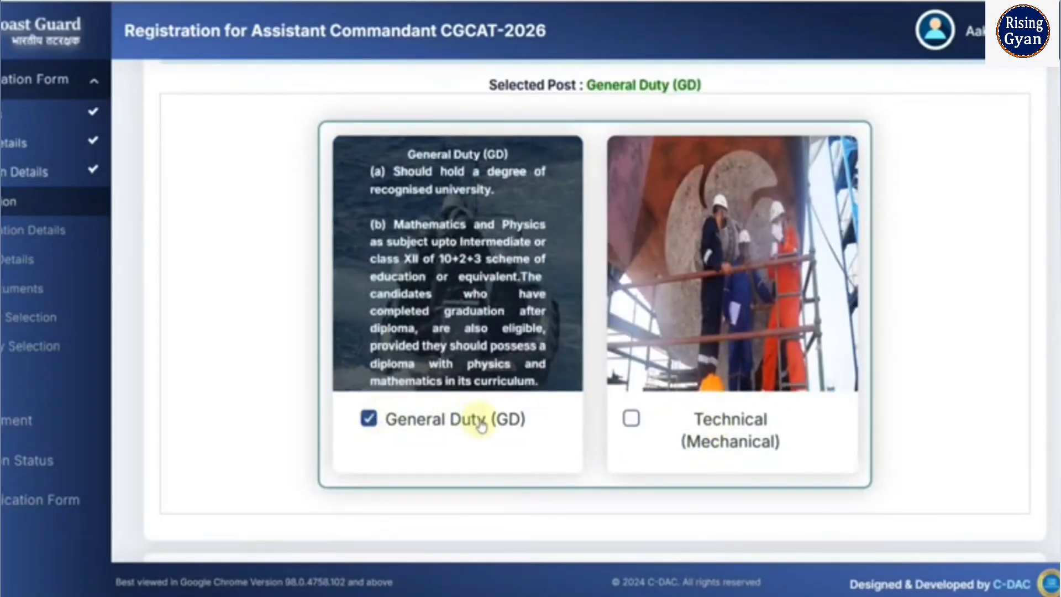
scroll(511, 420, down, 2)
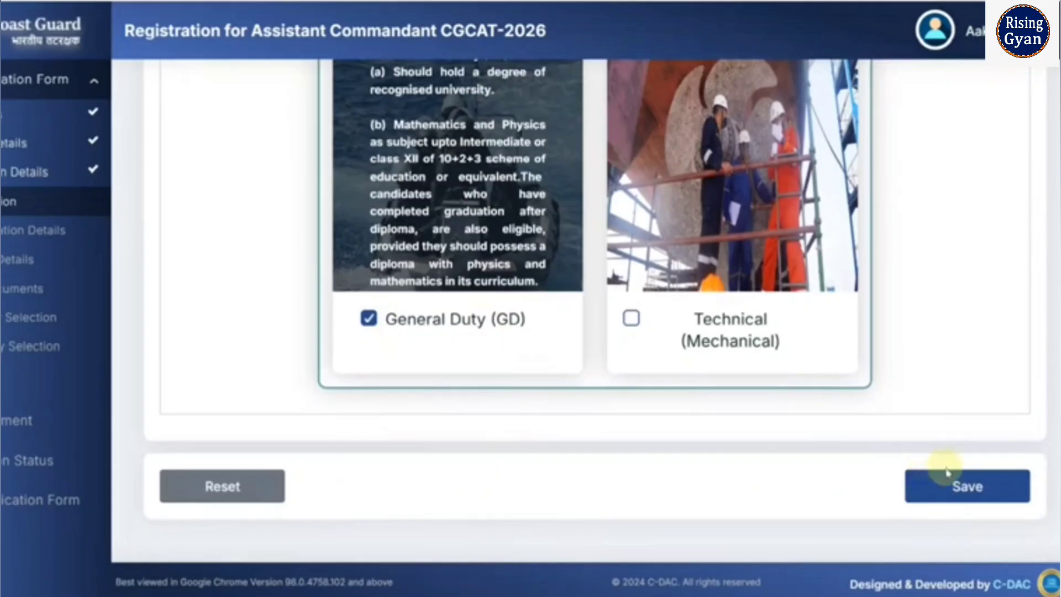
click(948, 489)
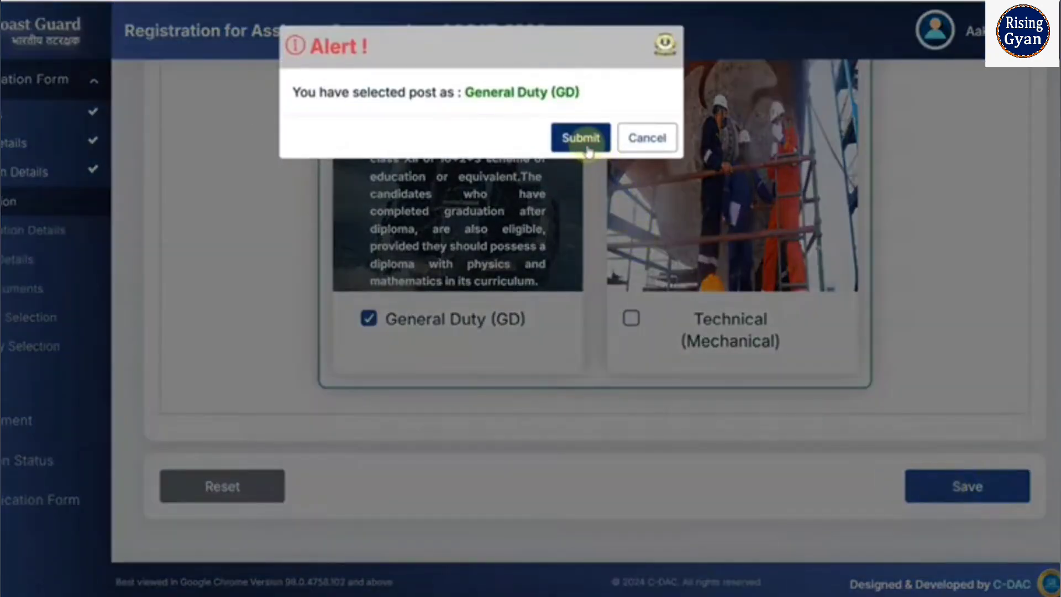
click(586, 142)
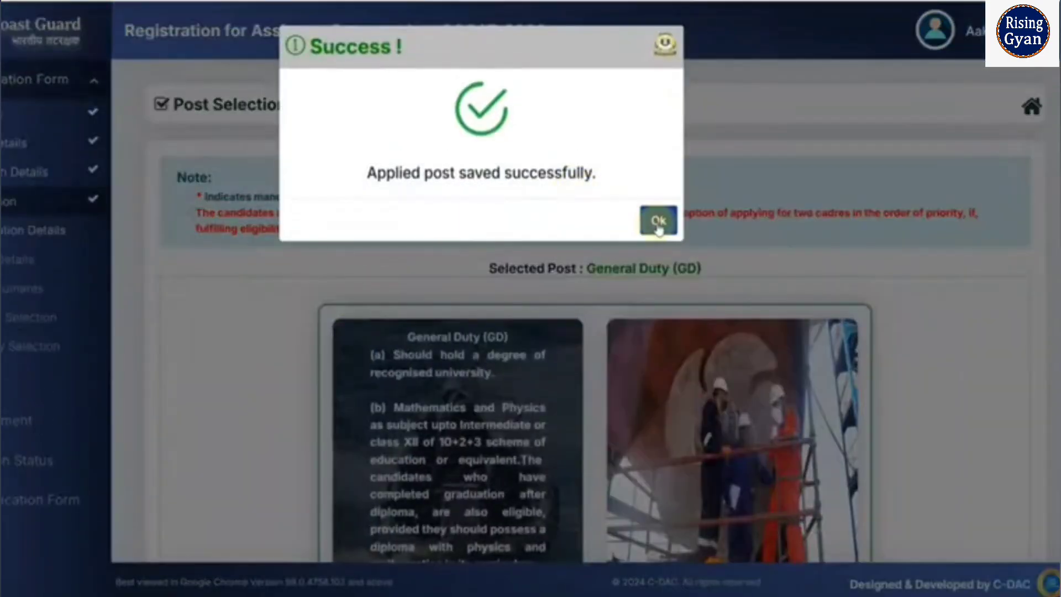
click(657, 220)
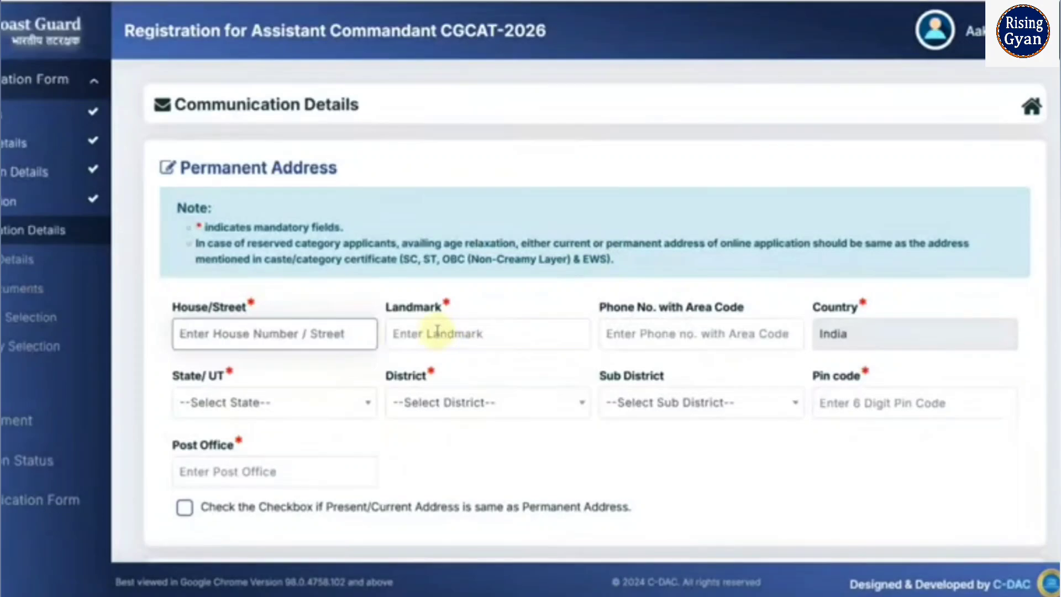
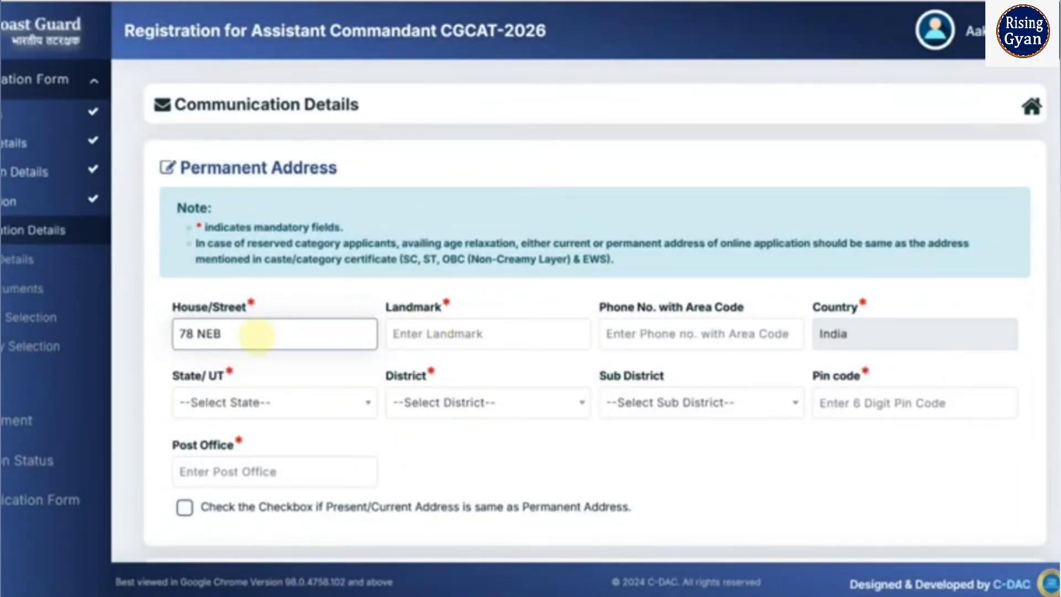
- Enter the house/street and landmark, and pick the permanent address state and district
key(Tab)
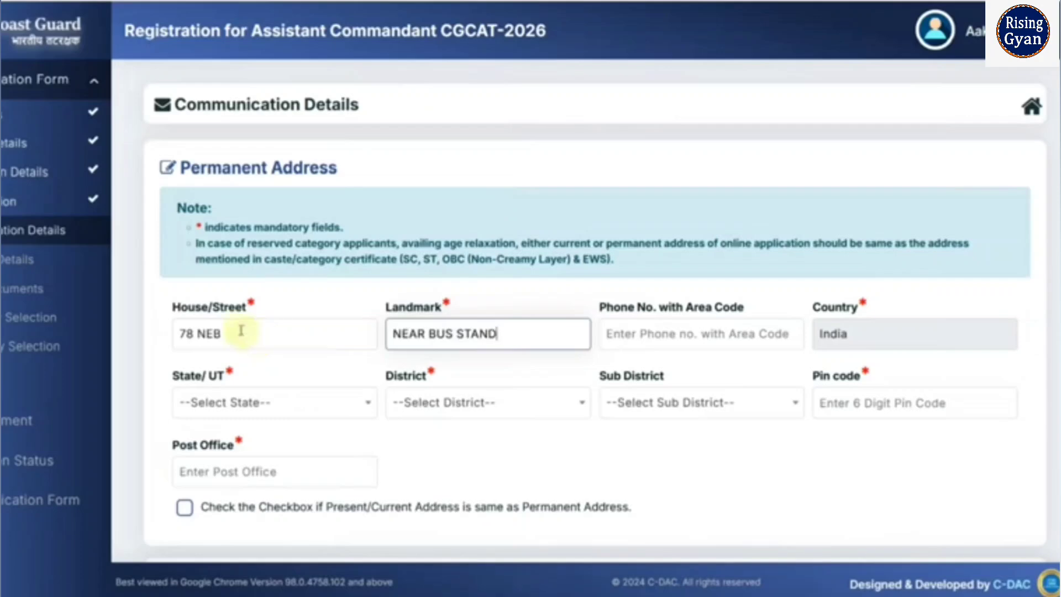
click(187, 402)
scroll(254, 301, down, 10)
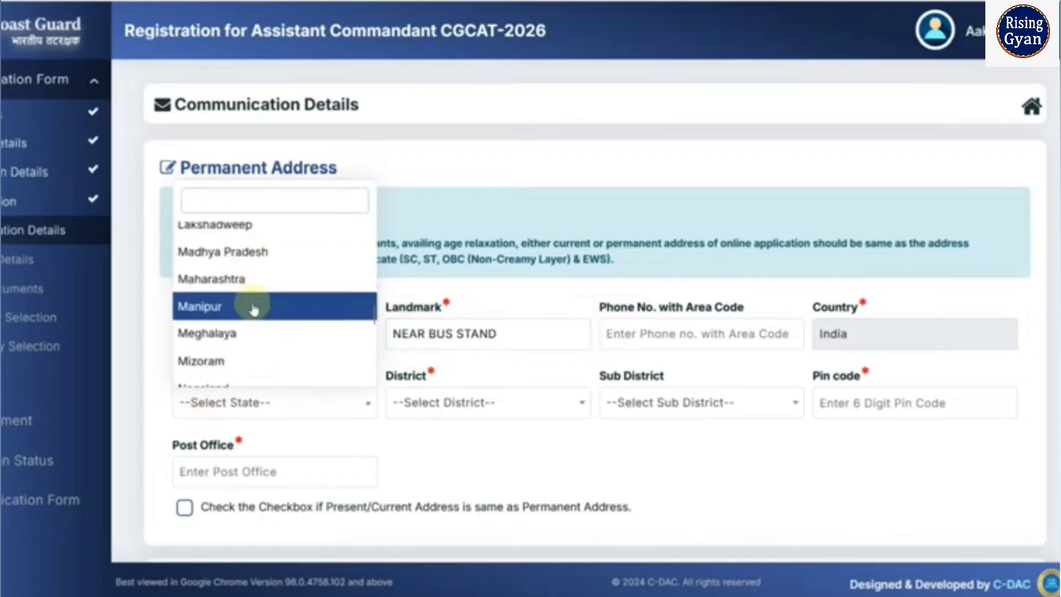
scroll(253, 310, down, 3)
click(248, 329)
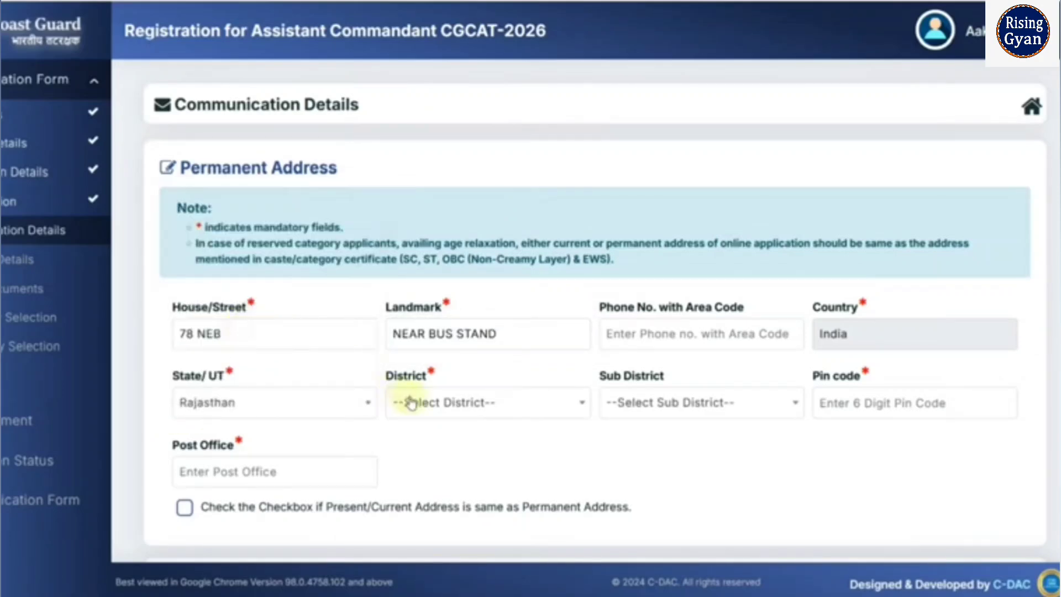
click(410, 402)
click(433, 287)
- Pick the sub district and enter the pin code and post office
click(658, 414)
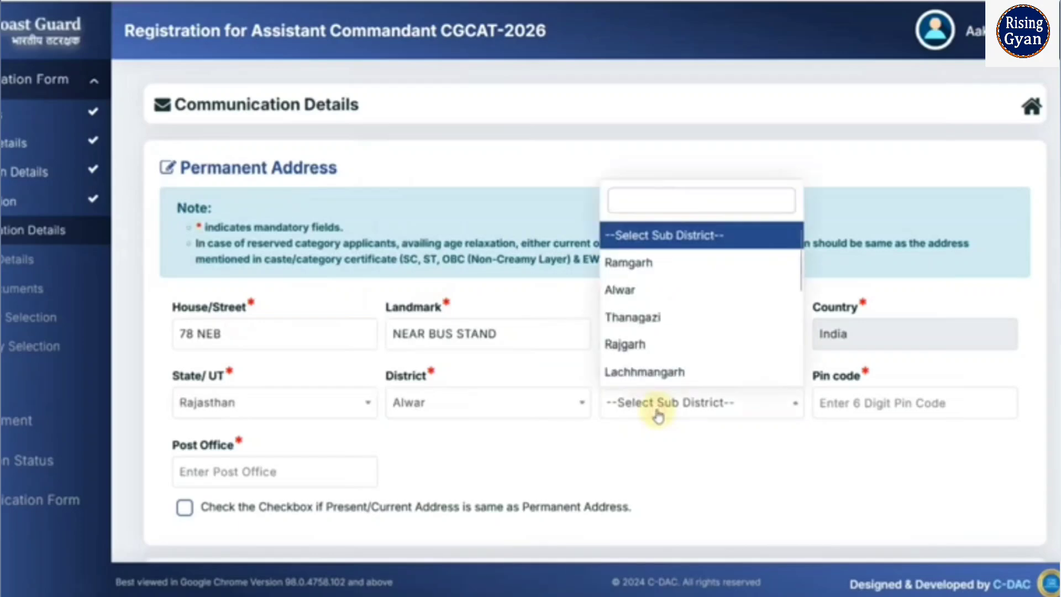
click(637, 290)
click(893, 408)
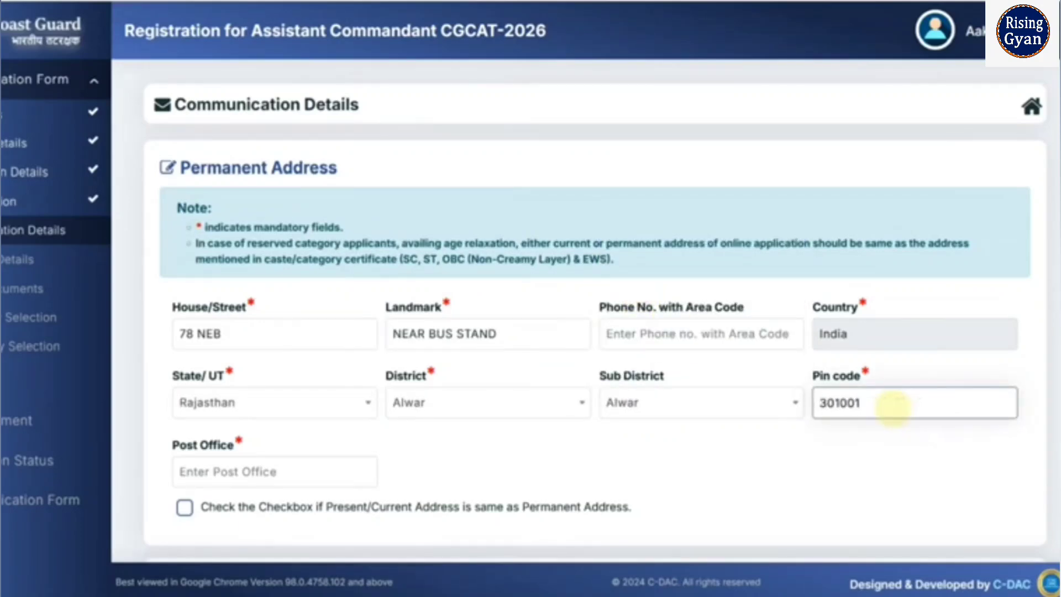
key(Tab)
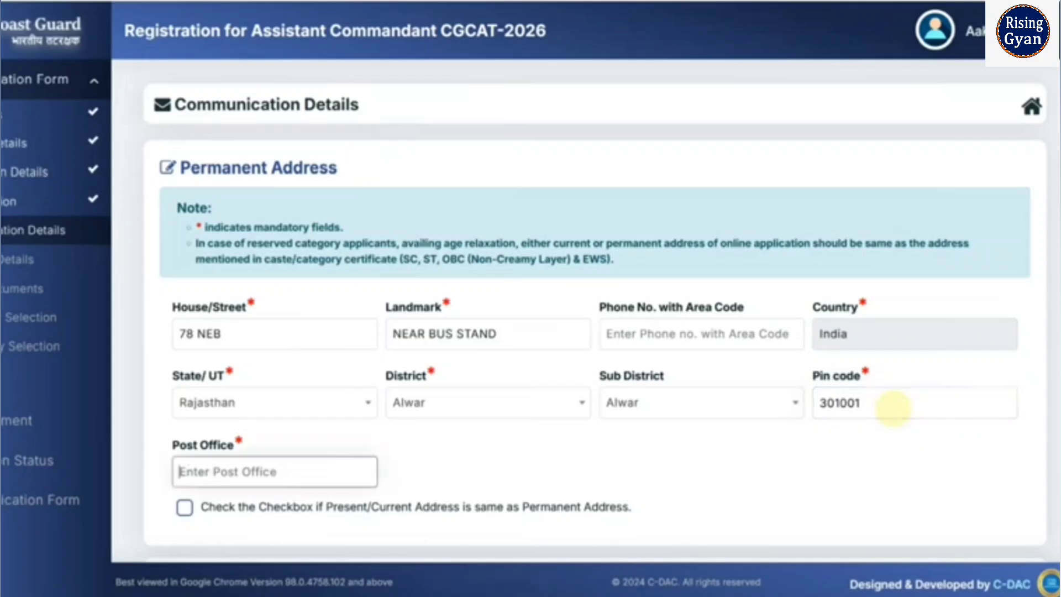
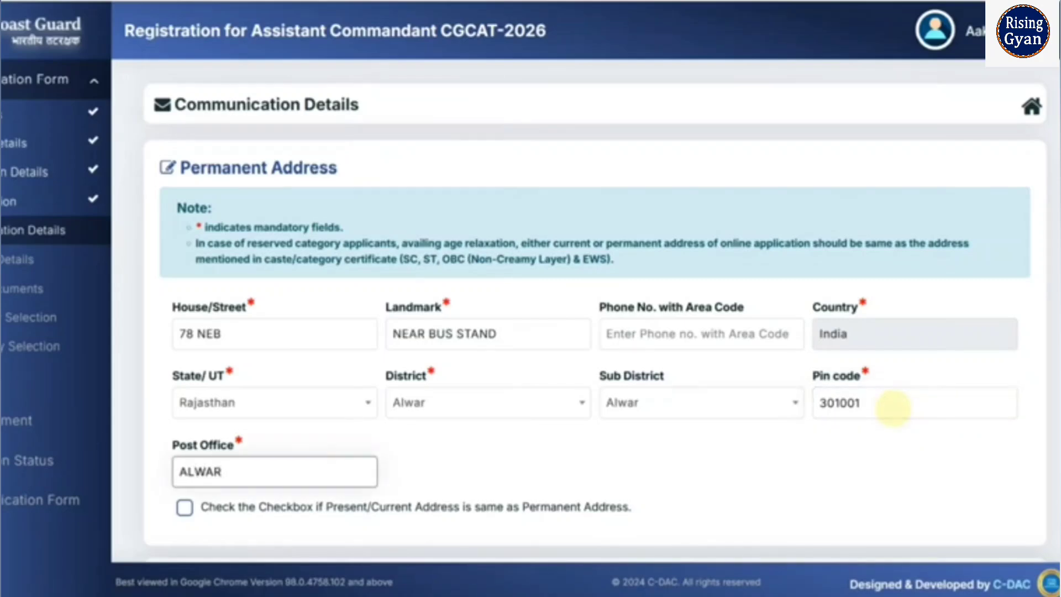
scroll(939, 403, down, 3)
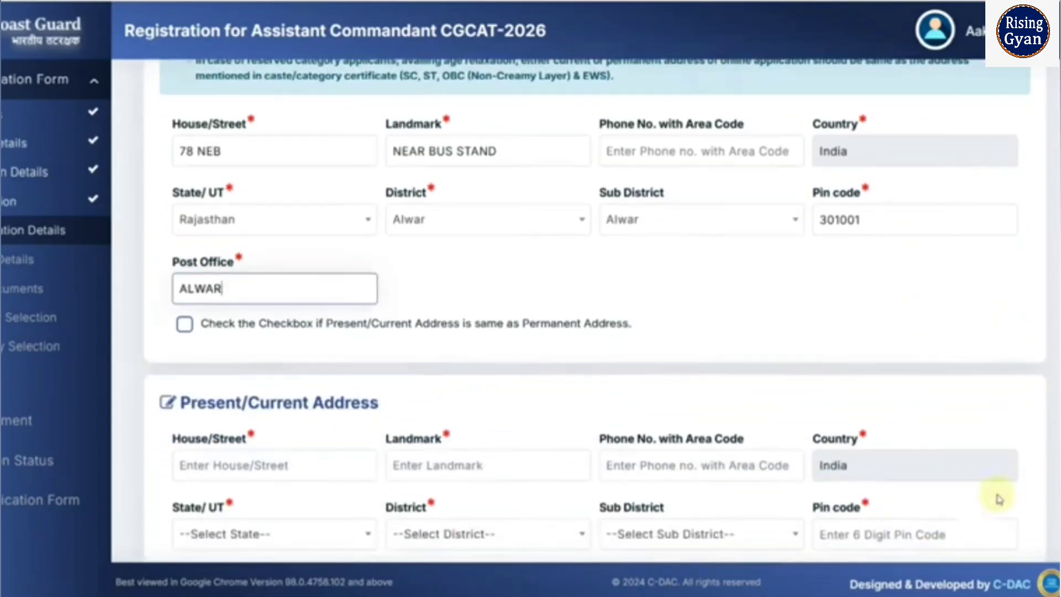
- Copy the permanent address to present, set domicile state Rajasthan, and save
click(185, 326)
scroll(497, 365, down, 3)
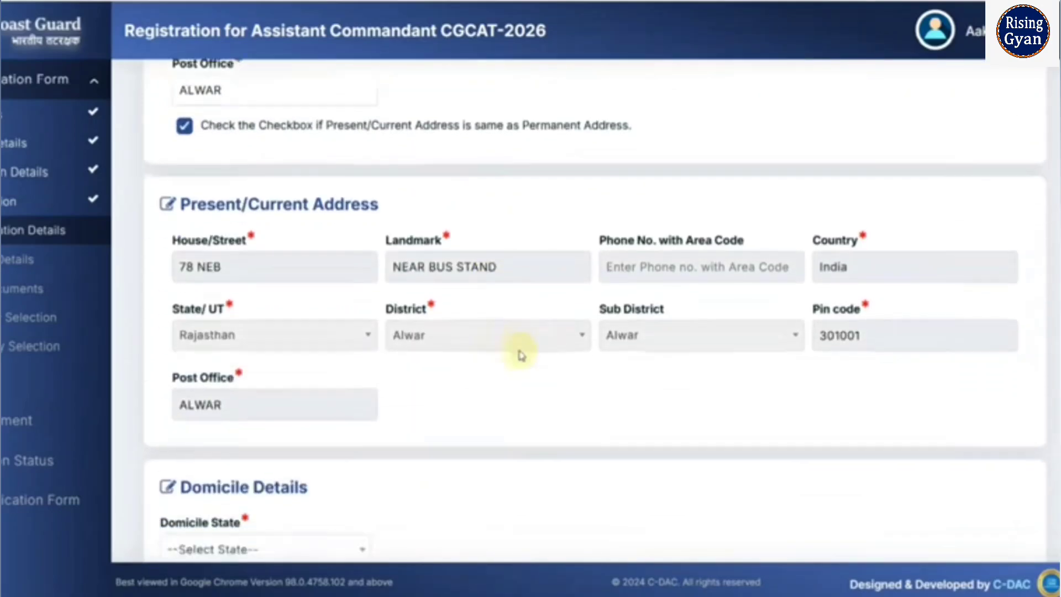
scroll(522, 356, down, 2)
click(334, 443)
scroll(296, 348, down, 5)
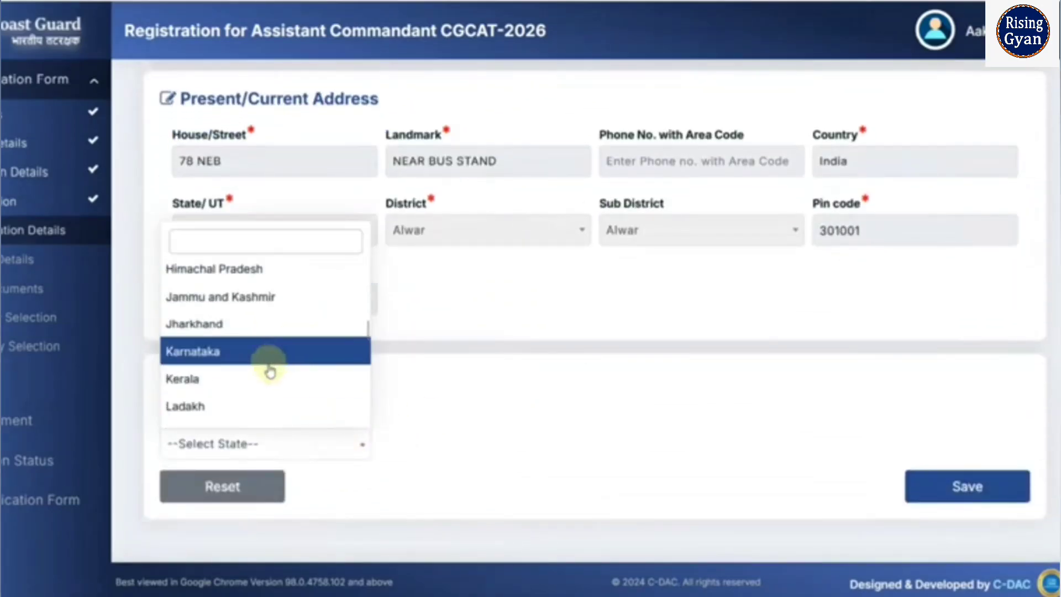
scroll(270, 371, down, 5)
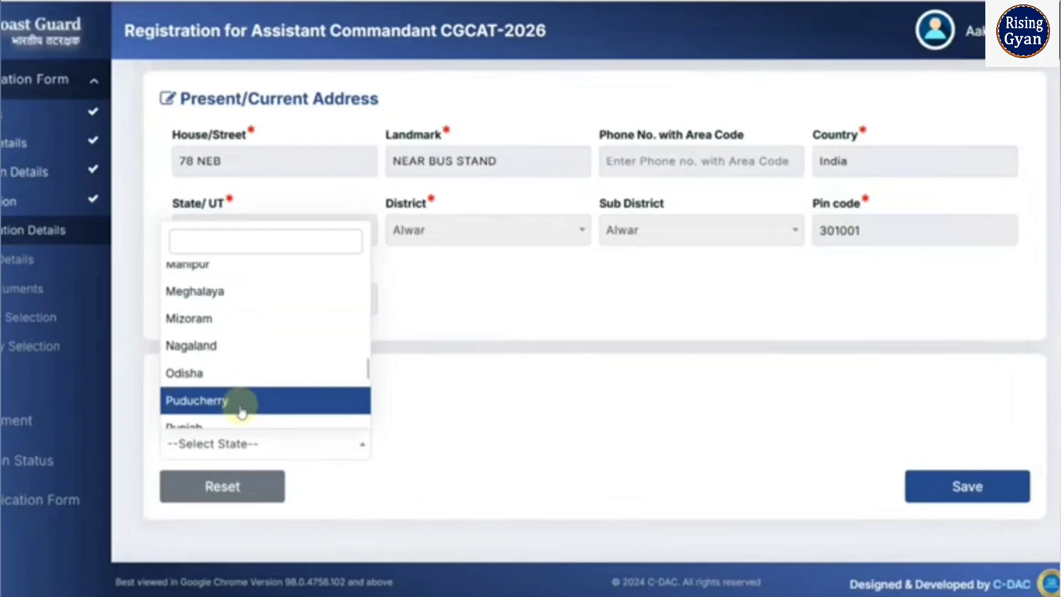
scroll(241, 409, down, 2)
click(232, 381)
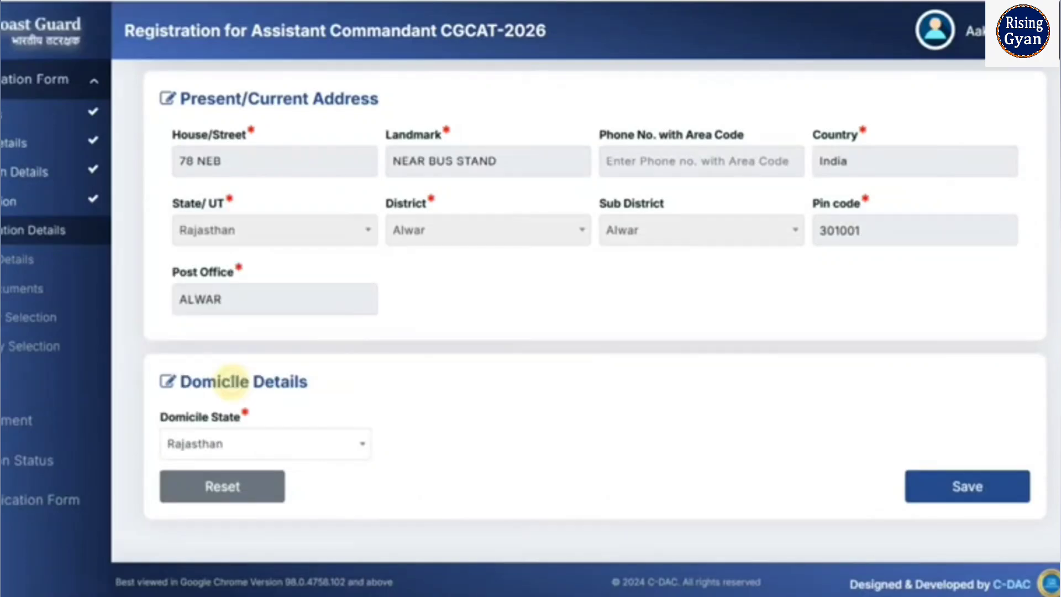
click(930, 494)
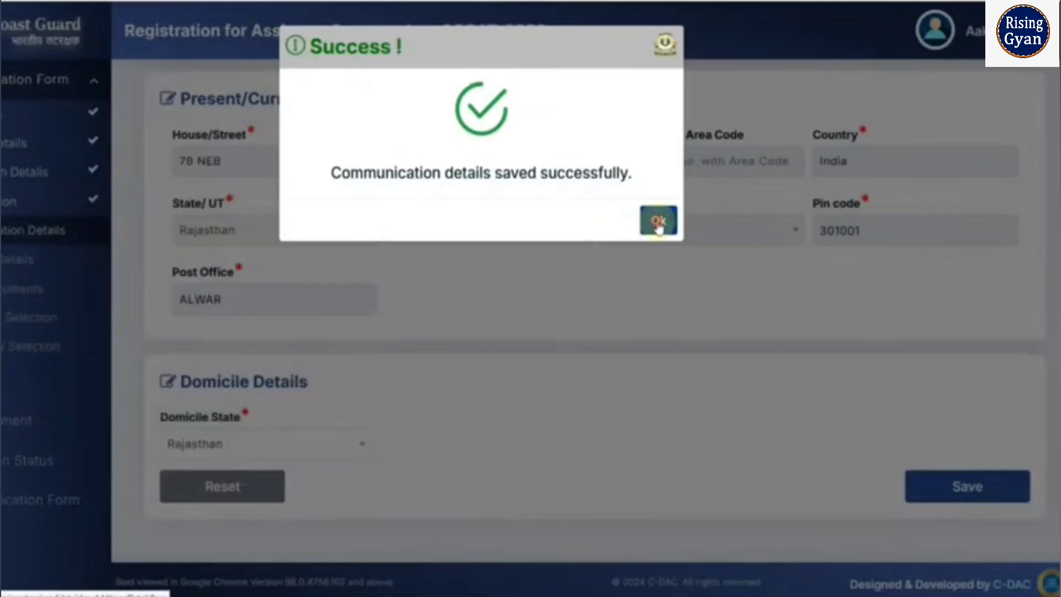
click(658, 222)
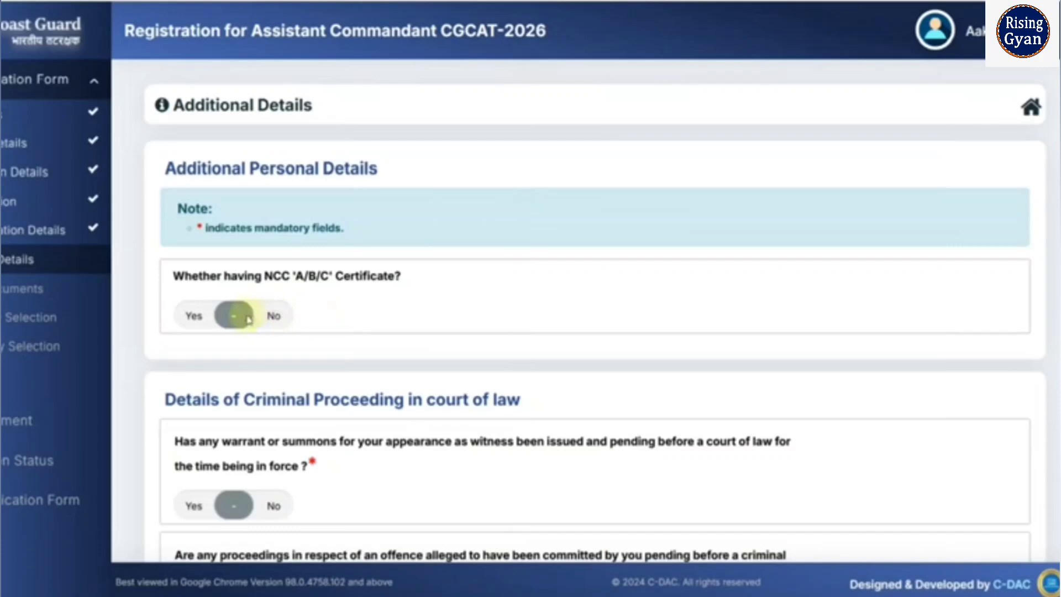
- Answer No to holding an NCC certificate
click(204, 322)
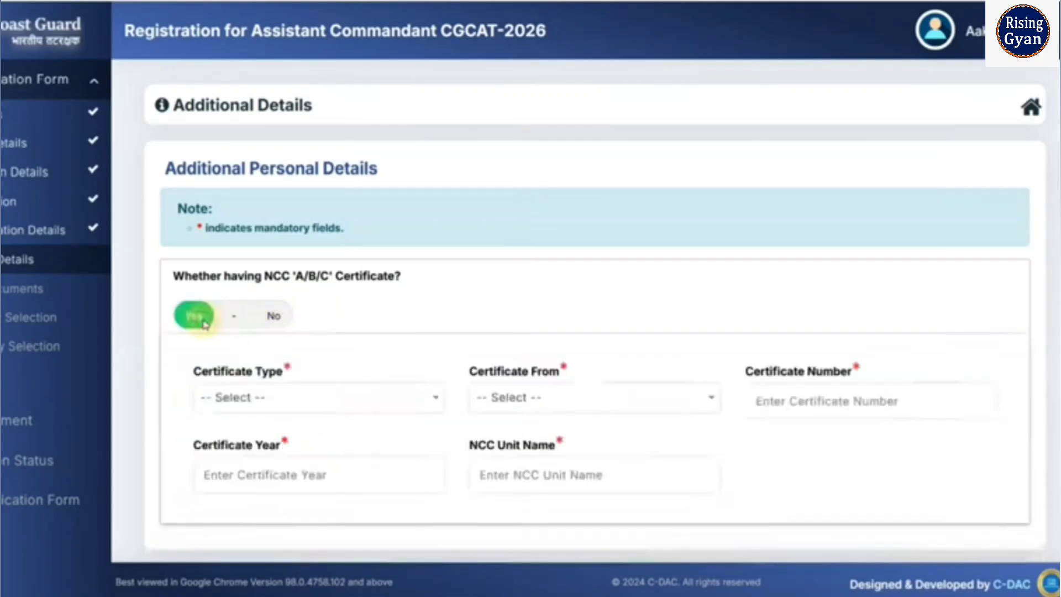
click(304, 408)
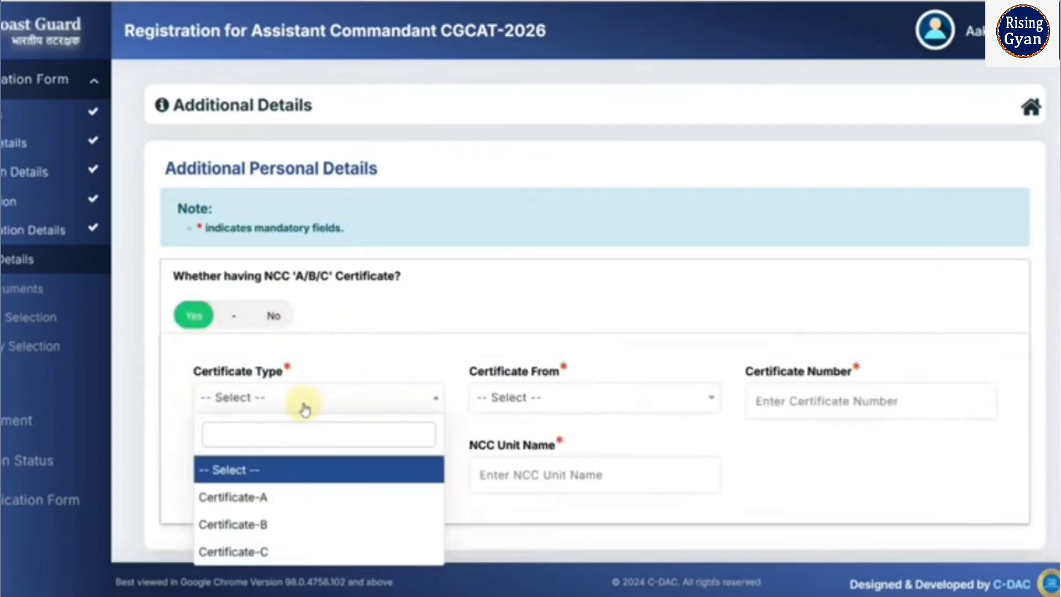
click(345, 362)
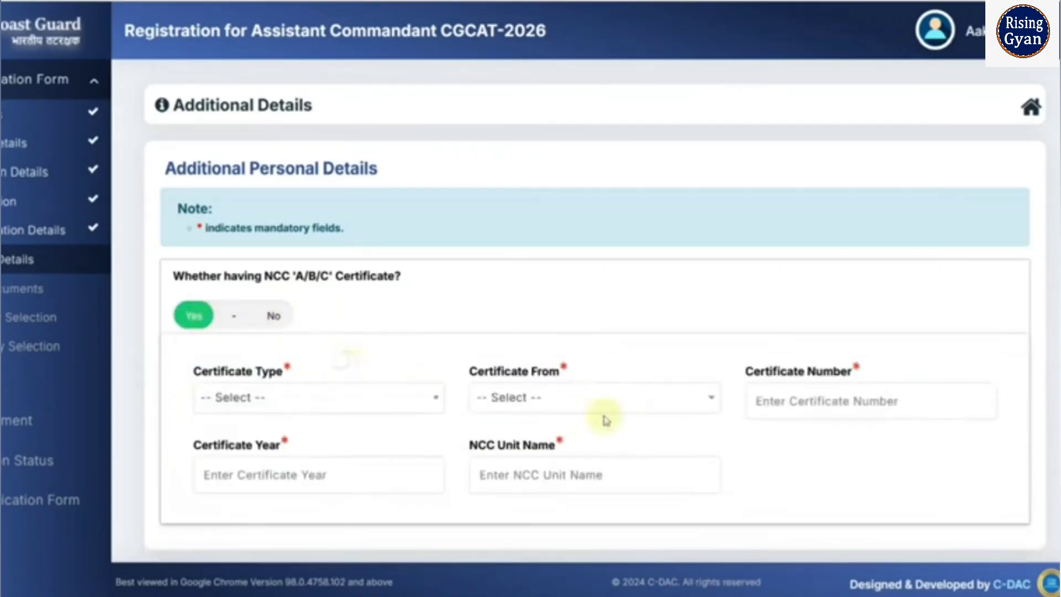
click(274, 317)
scroll(395, 351, down, 3)
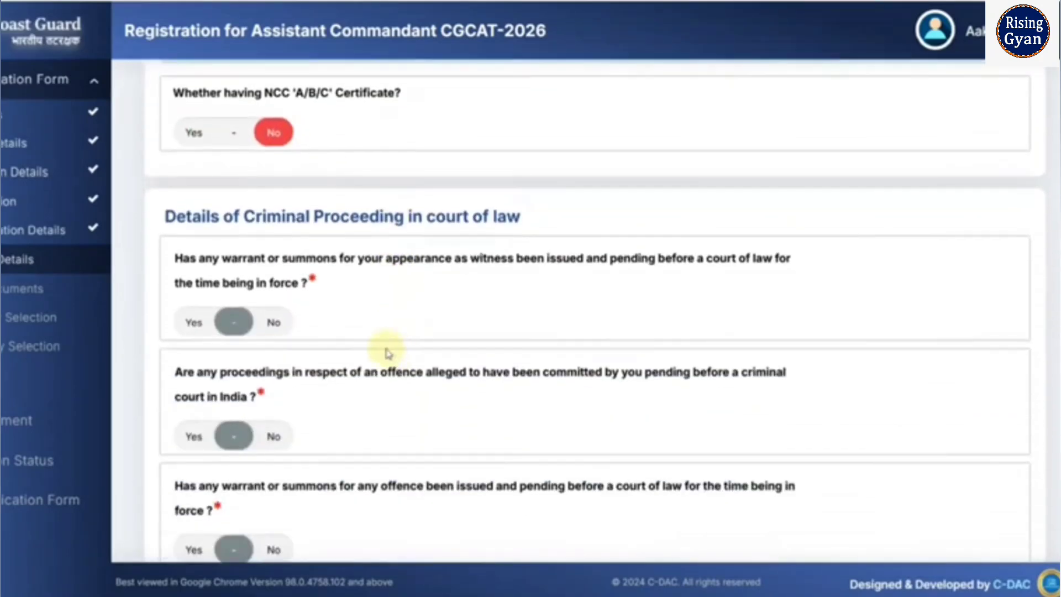
scroll(388, 353, down, 2)
- Answer No to all criminal, conviction and debarment questions, then save the additional details
click(273, 231)
click(273, 343)
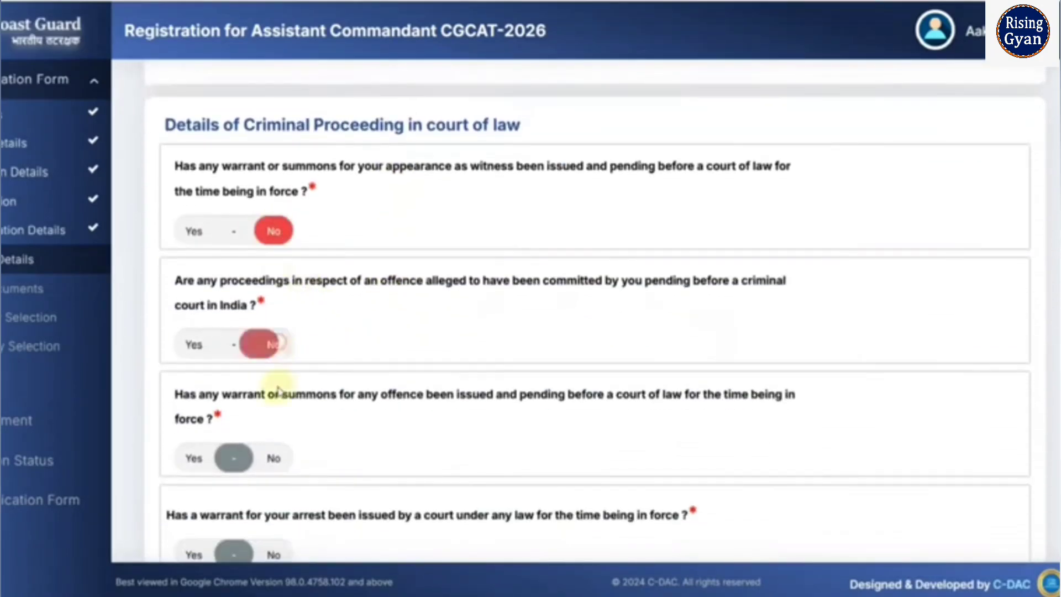
click(274, 458)
scroll(332, 426, down, 3)
click(273, 372)
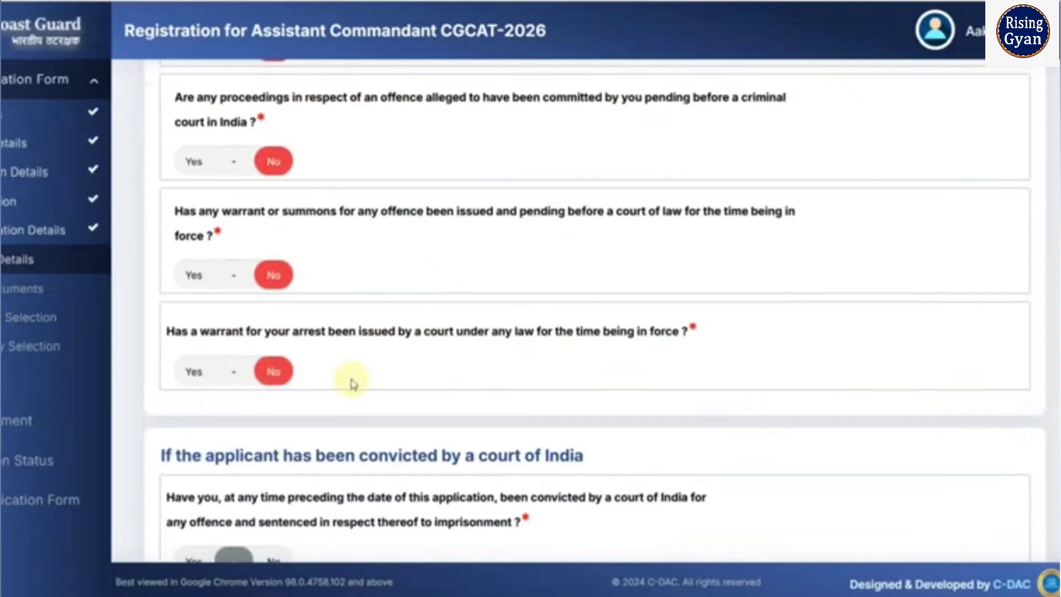
scroll(353, 382, down, 3)
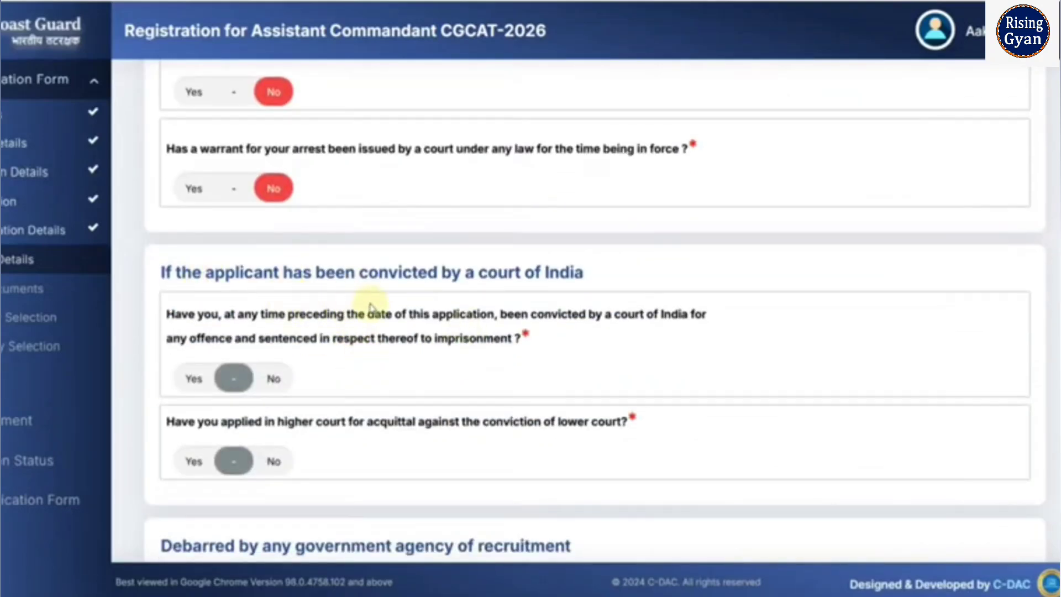
click(273, 381)
click(274, 461)
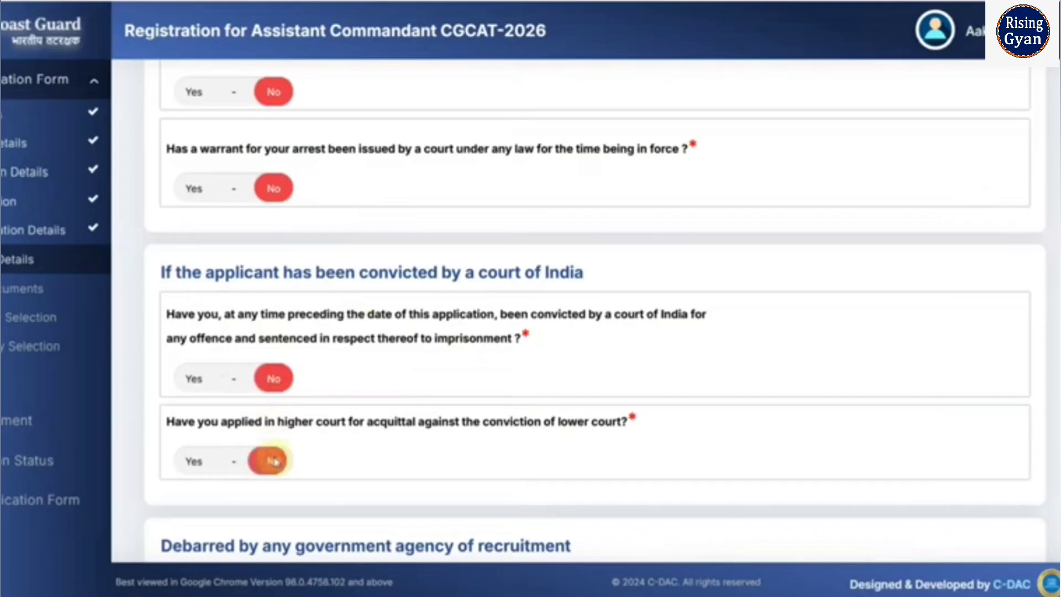
scroll(355, 451, down, 5)
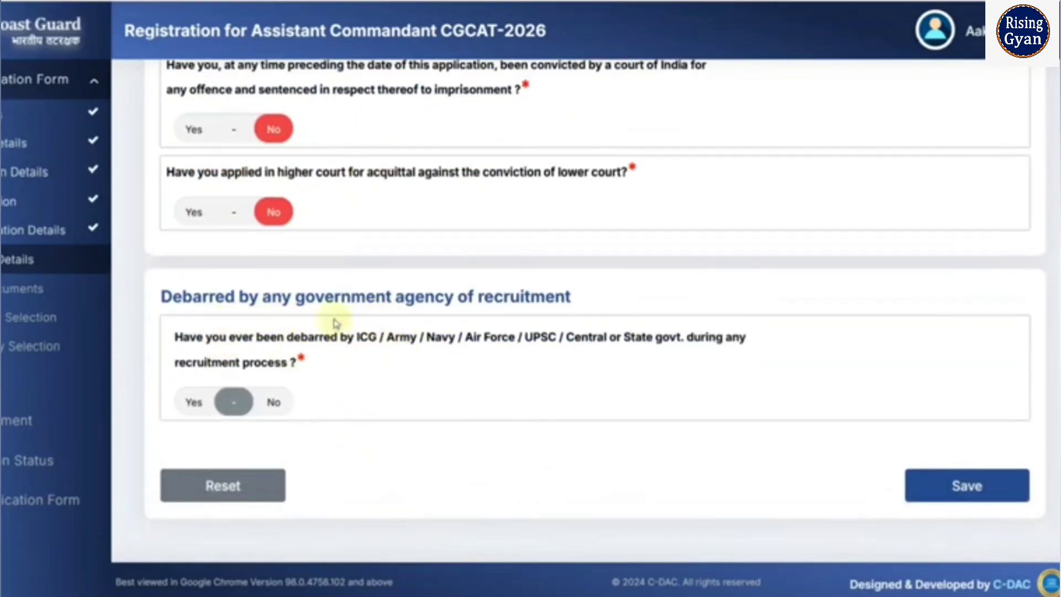
click(279, 401)
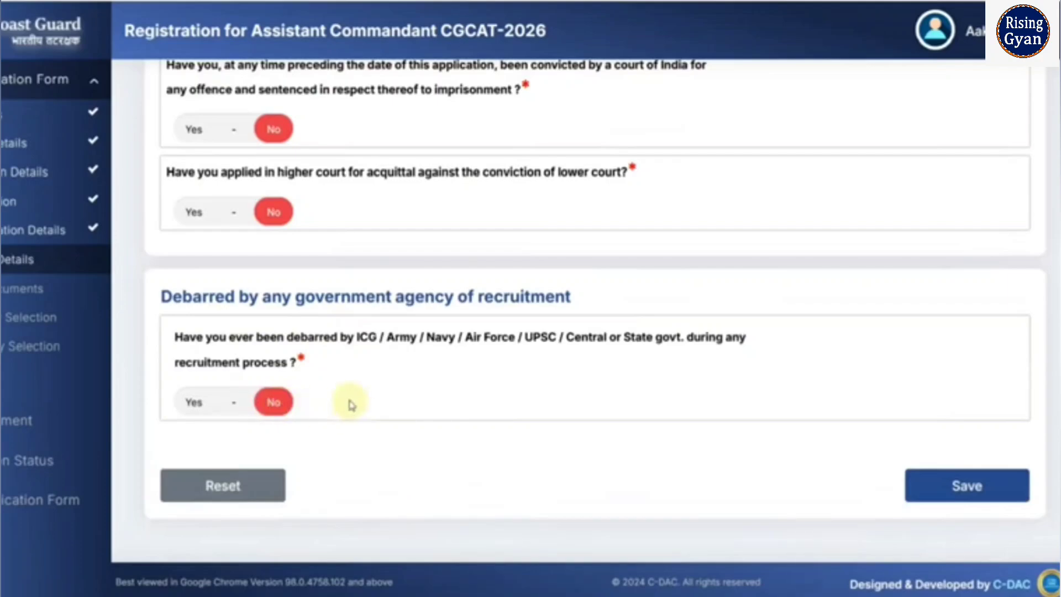
click(971, 485)
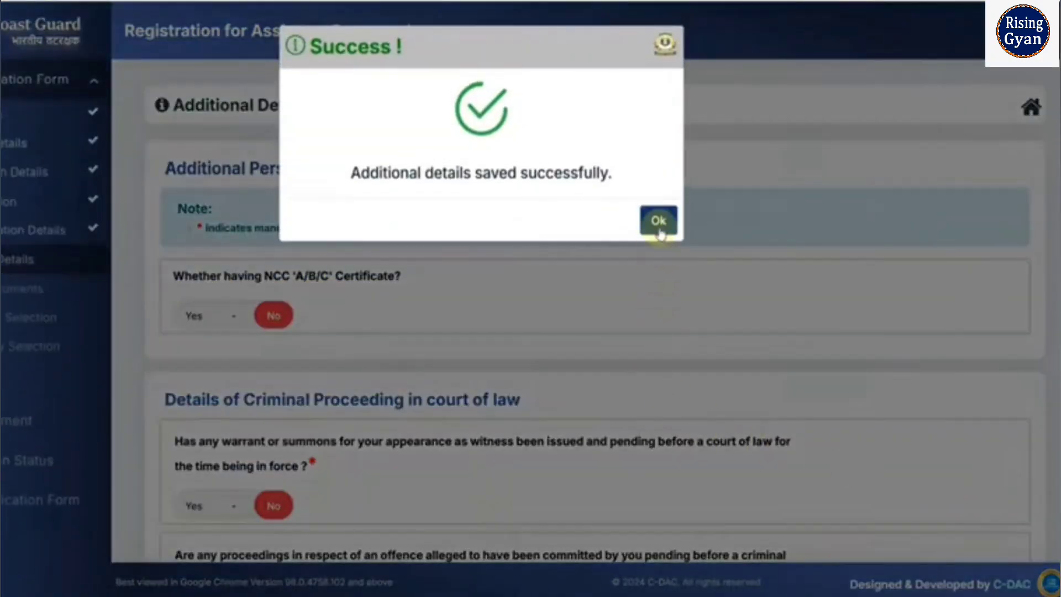
click(657, 220)
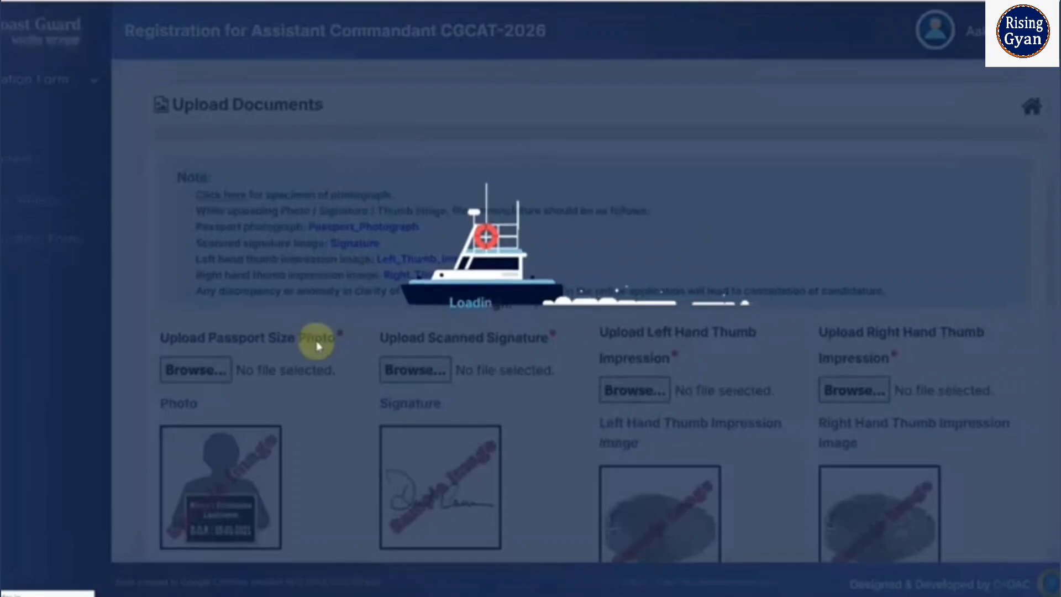
- Review the Upload Documents page and open the Note's 'Click here' photo specimen link
scroll(318, 345, down, 2)
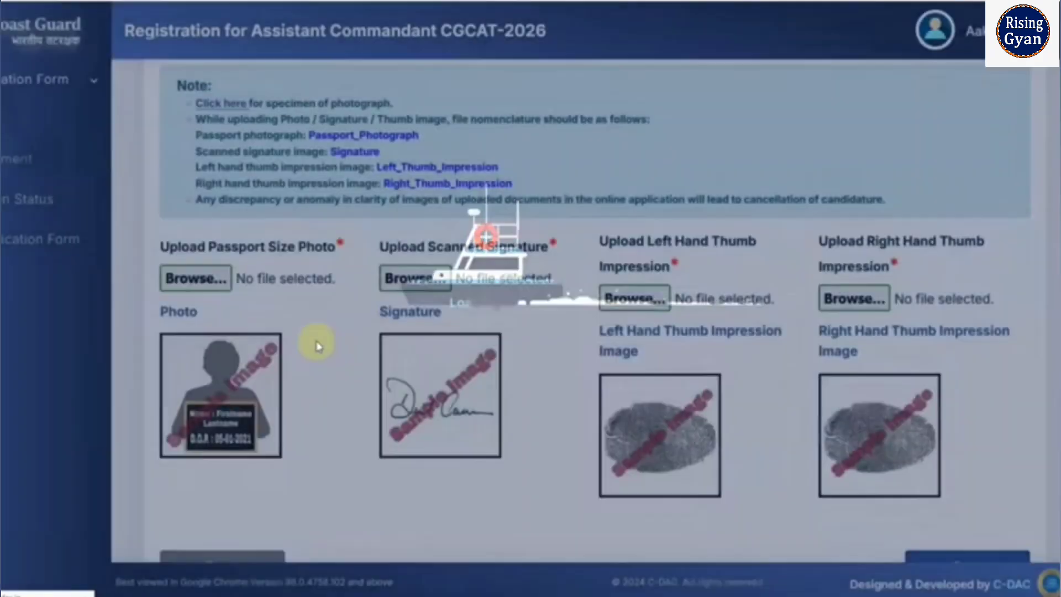
scroll(316, 344, down, 3)
scroll(315, 273, down, 3)
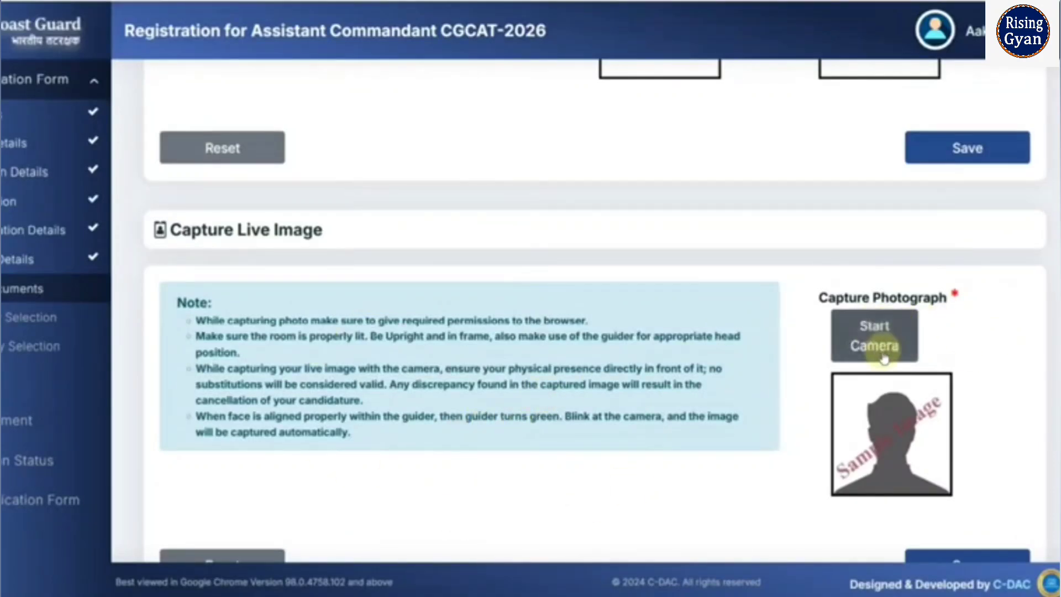
scroll(360, 360, up, 5)
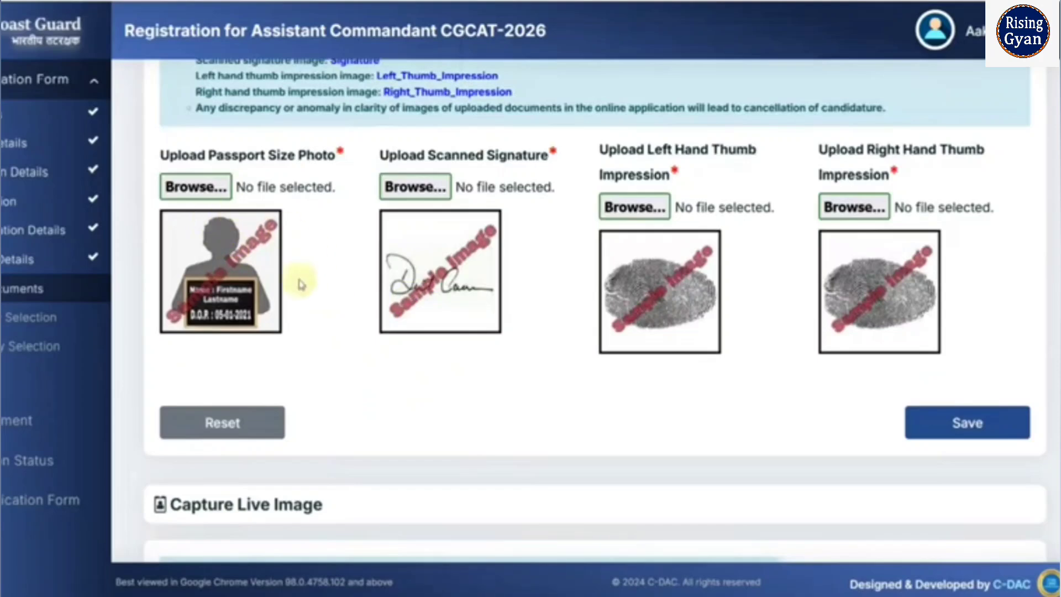
scroll(291, 299, up, 2)
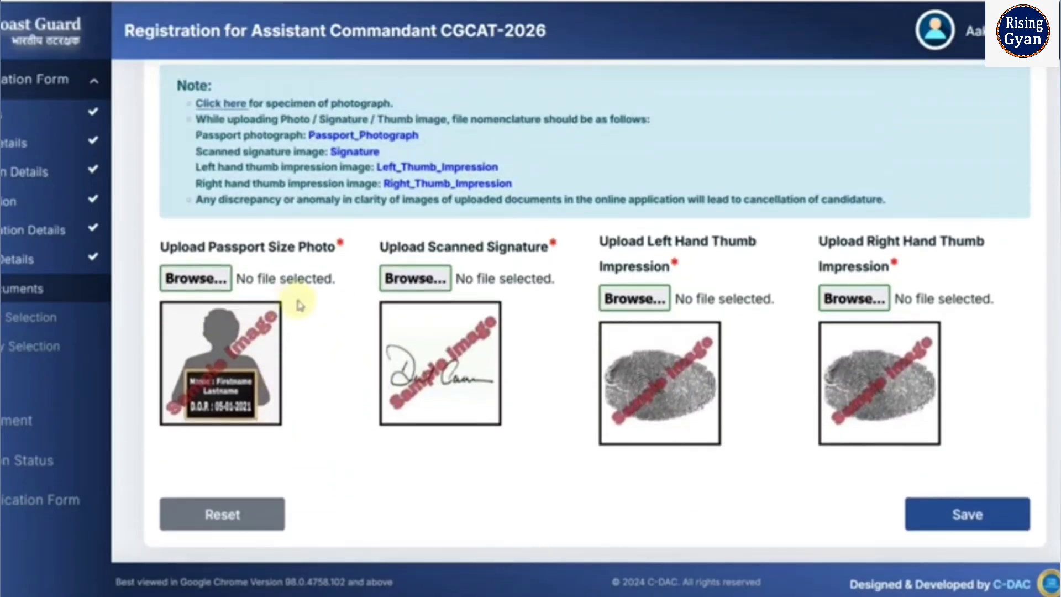
click(226, 110)
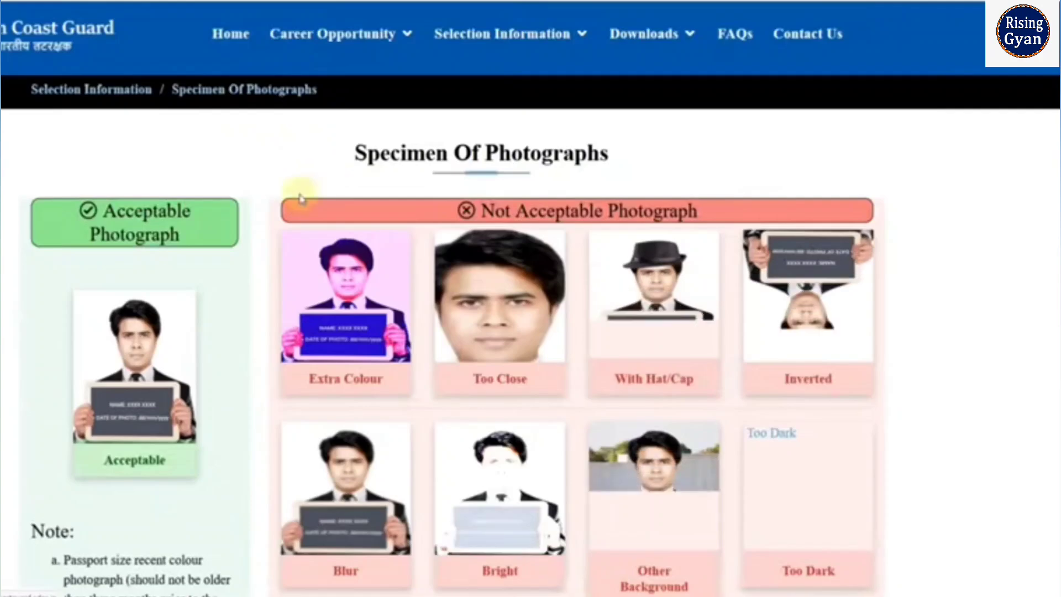
- Scroll through the acceptable and not acceptable specimen photographs
scroll(221, 254, down, 2)
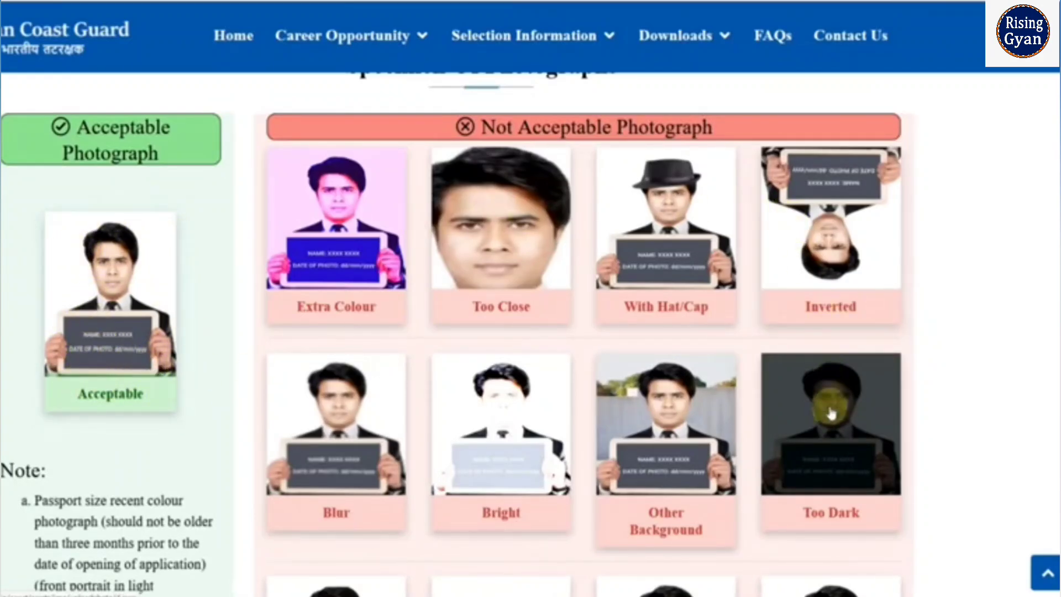
scroll(509, 423, down, 2)
scroll(509, 423, down, 2)
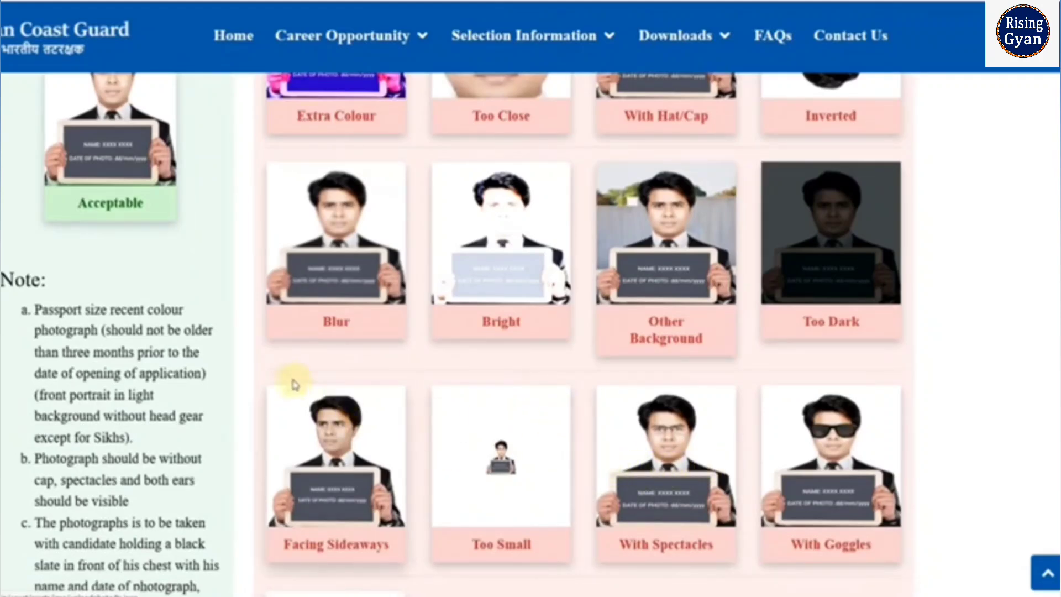
scroll(343, 375, up, 1)
scroll(343, 378, up, 1)
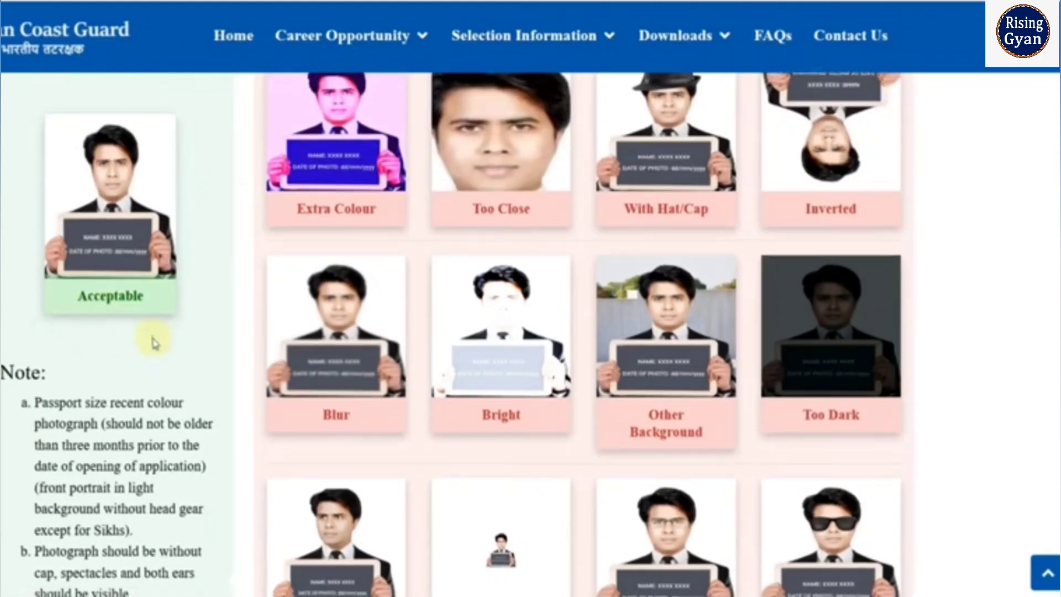
scroll(155, 341, down, 12)
scroll(310, 265, up, 15)
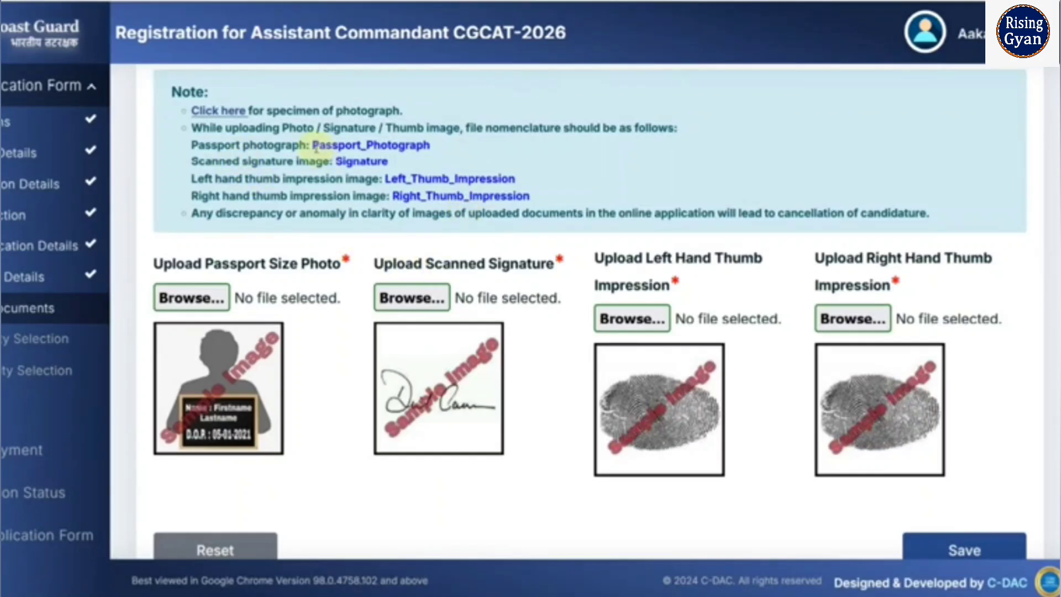
drag(348, 143, 408, 147)
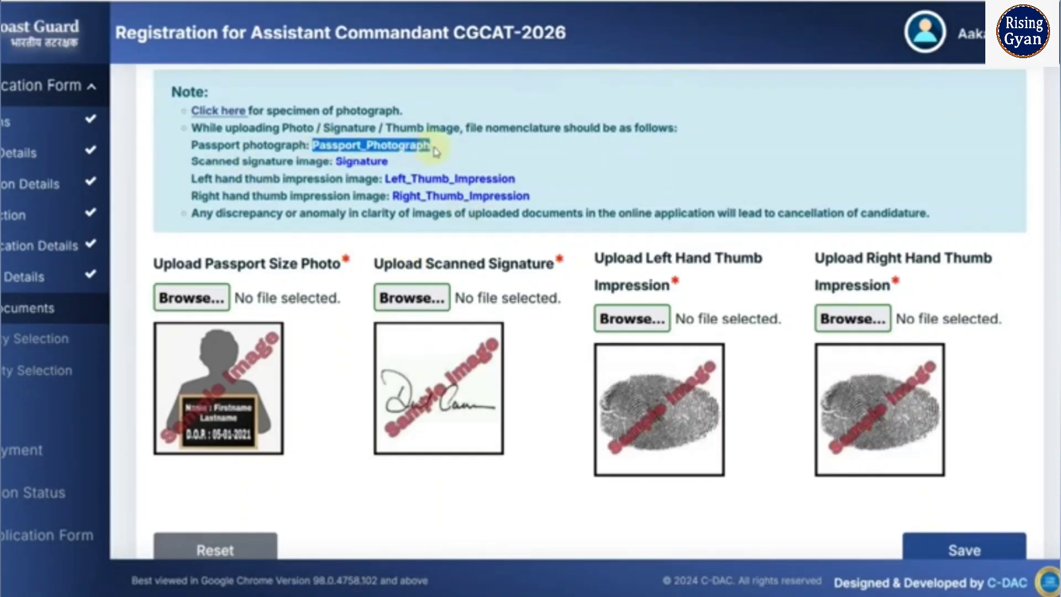
click(455, 153)
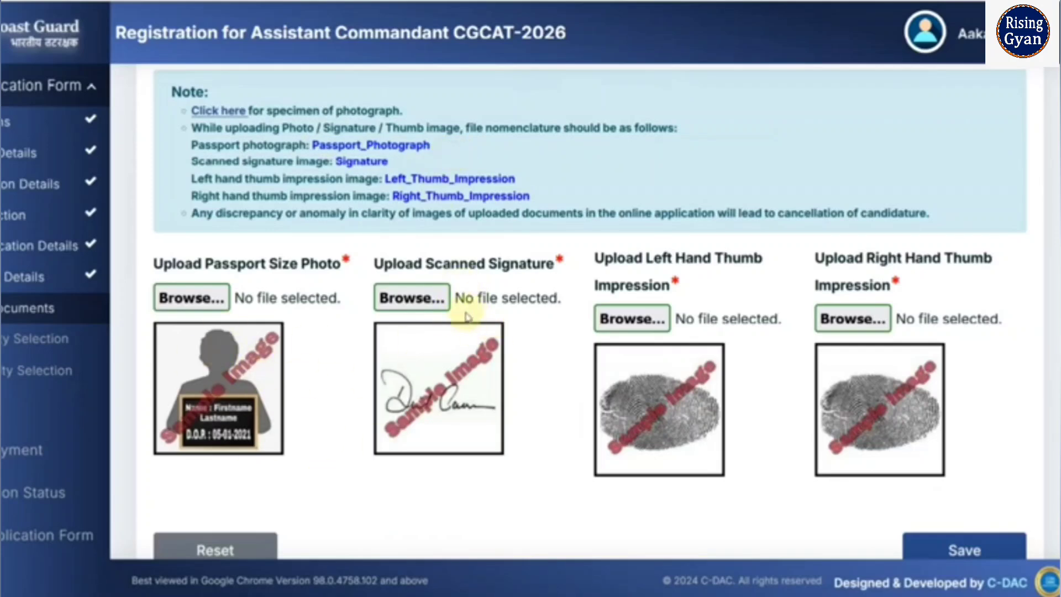
drag(337, 168, 390, 163)
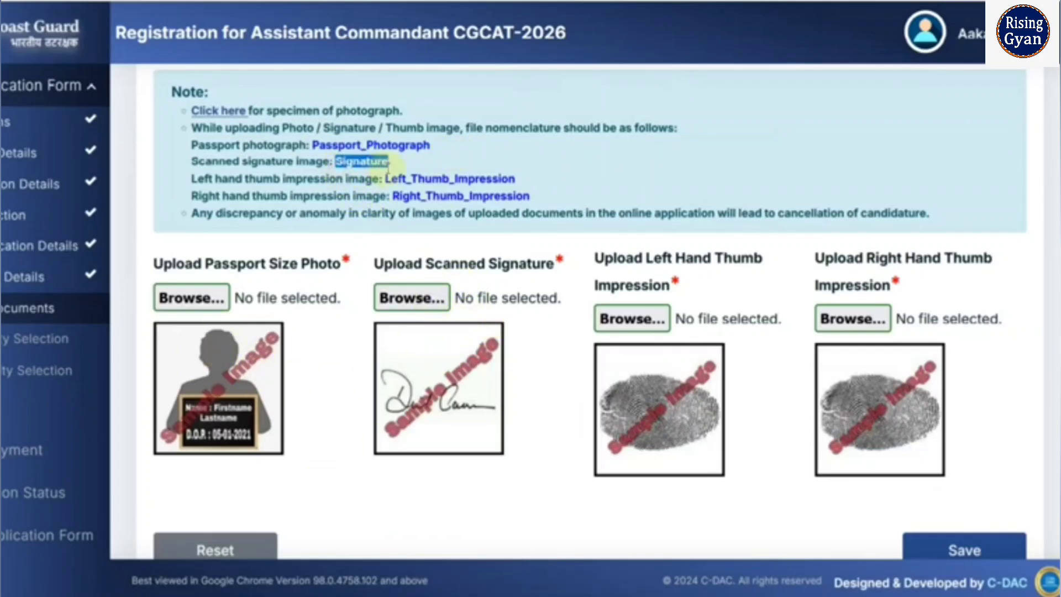